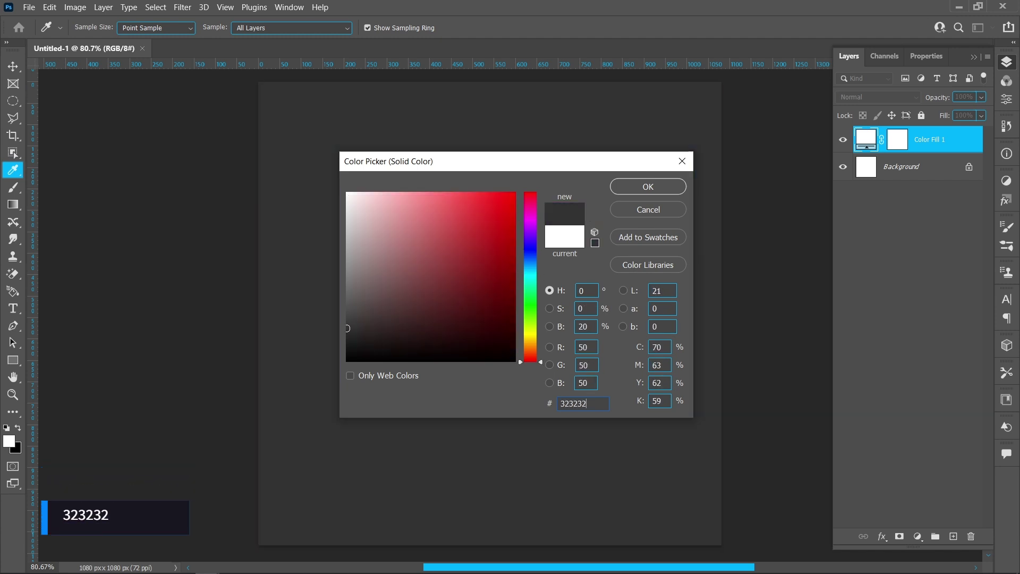
- Apply the dark gray 323232 as the color of the solid color fill layer
left_click(656, 190)
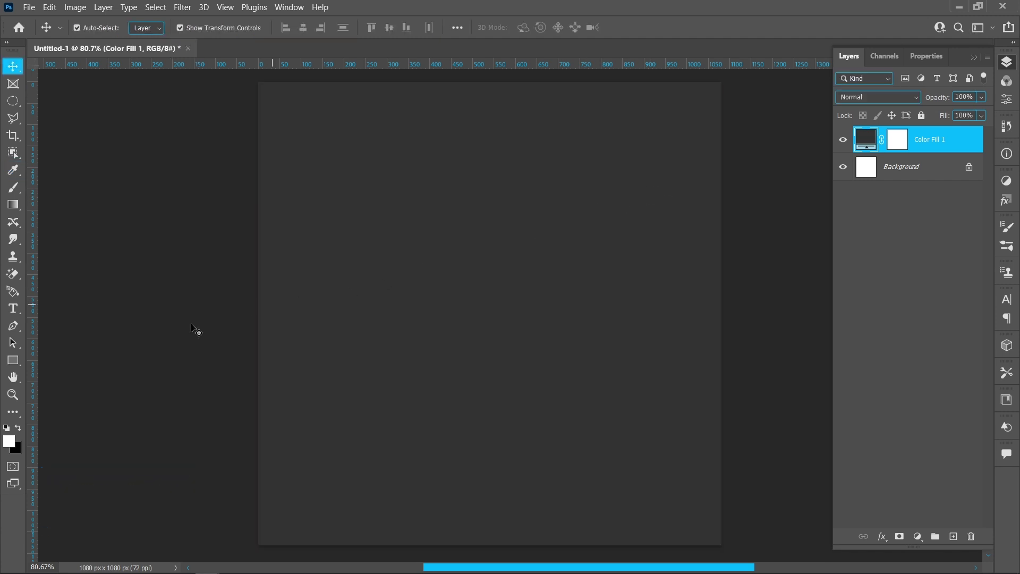
- Create a 625 × 780 px rectangle shape with both lower corner radii set to 312 px
left_click(13, 361)
left_click(71, 358)
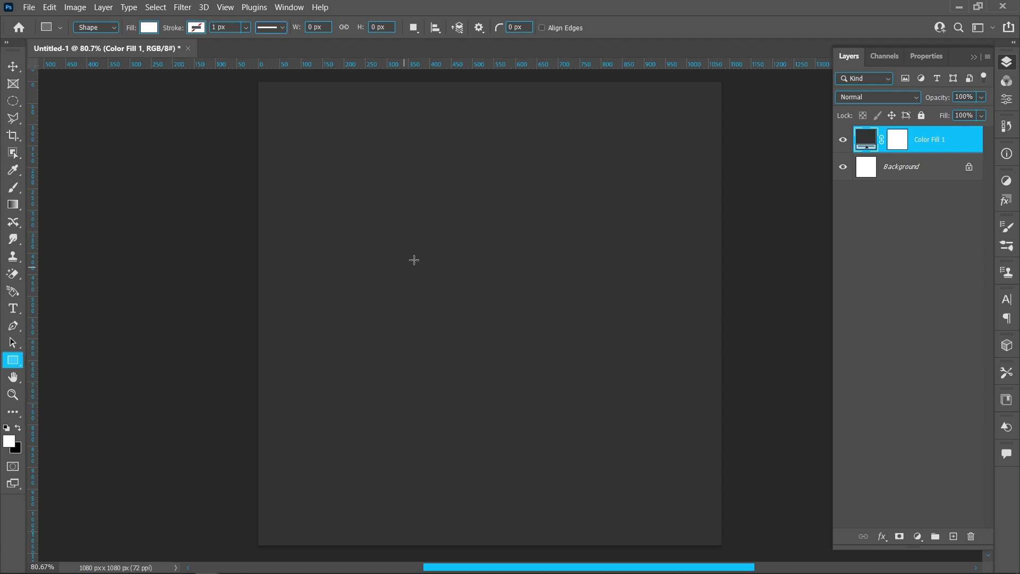
left_click(429, 248)
type("625")
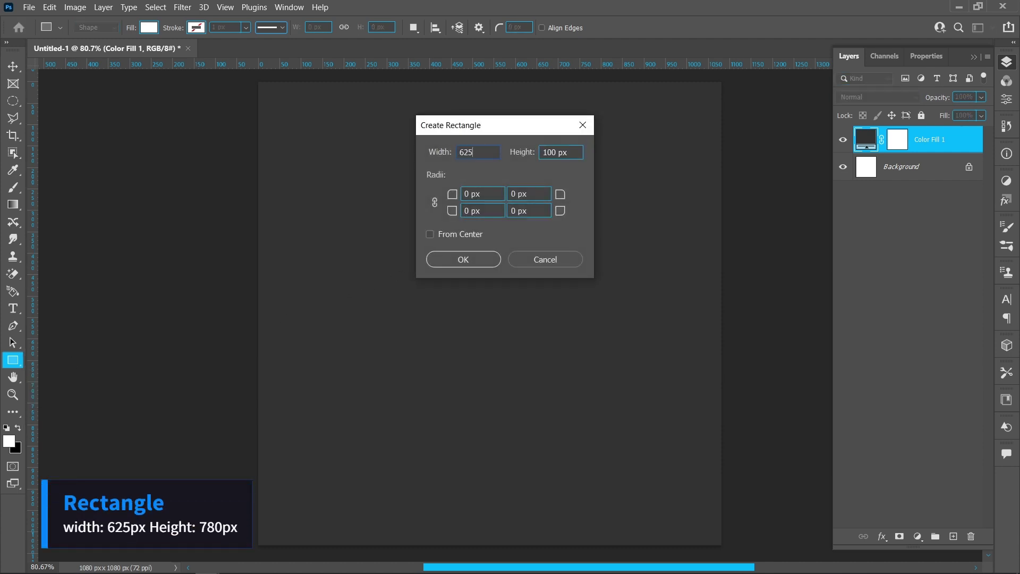
left_click_drag(556, 153, 539, 154)
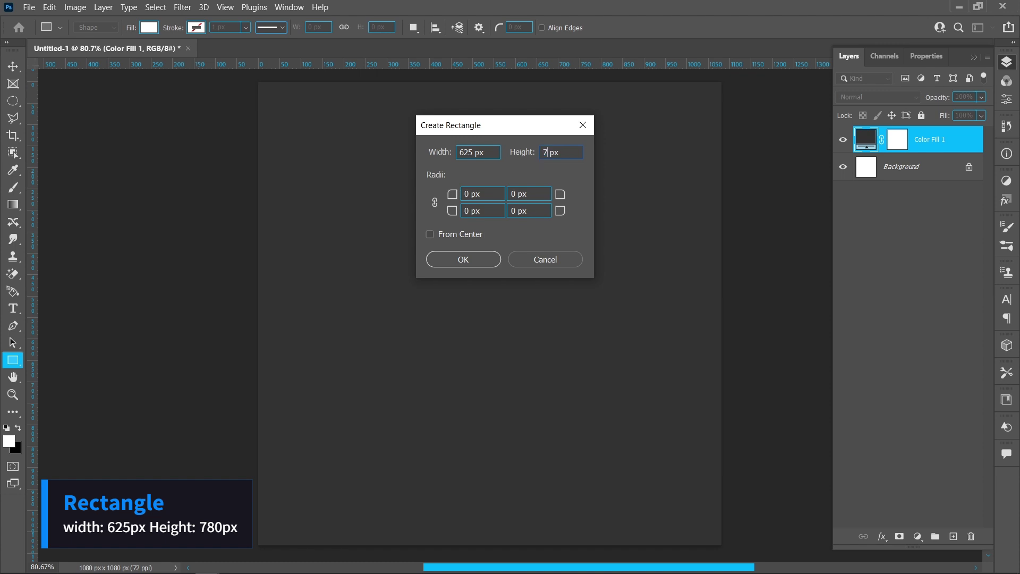
type("780")
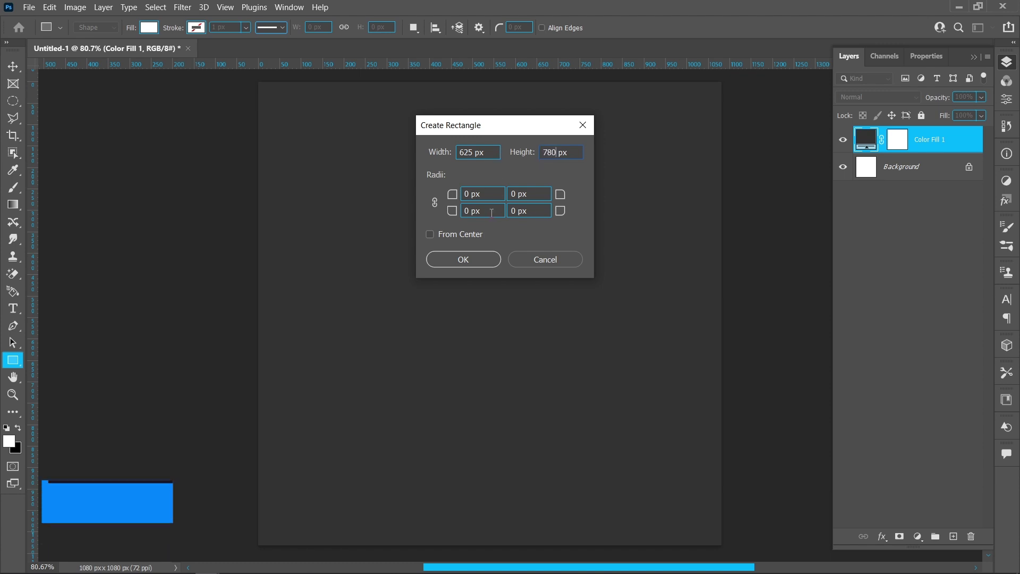
left_click(464, 210)
type("312")
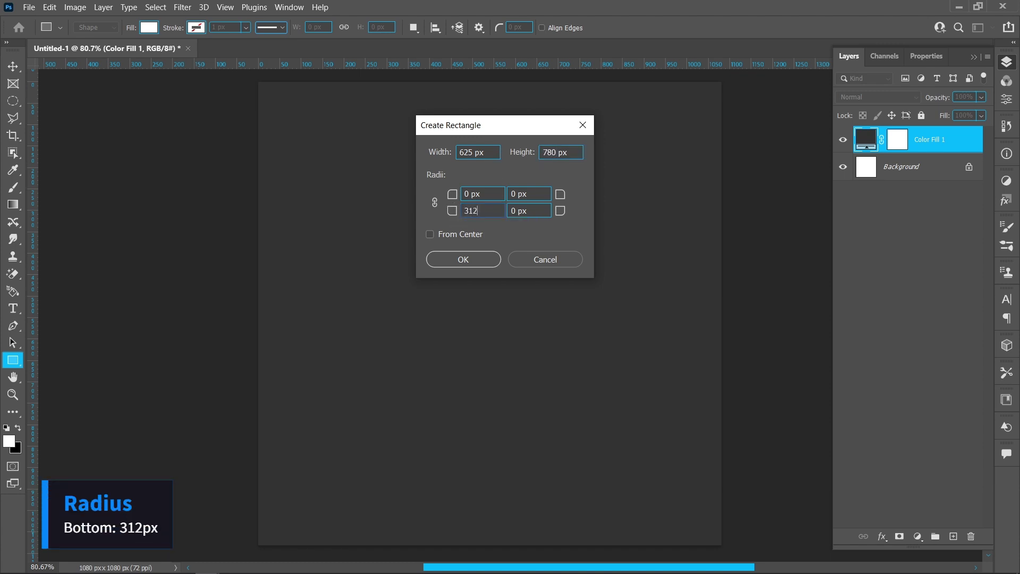
left_click_drag(527, 210, 513, 212)
type("312")
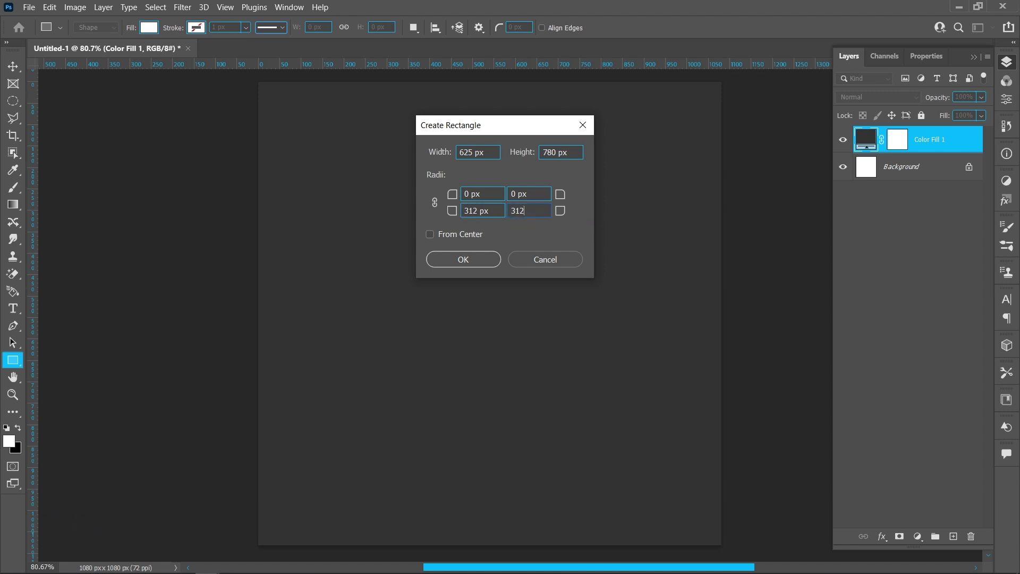
left_click(479, 258)
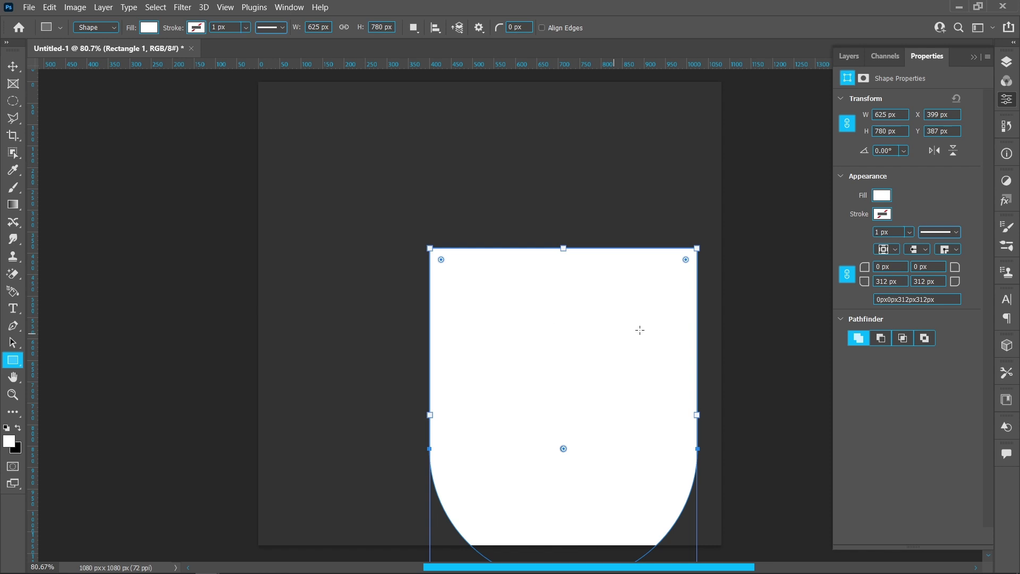
- Set the fill of the rounded rectangle to the color ff4800
left_click(880, 198)
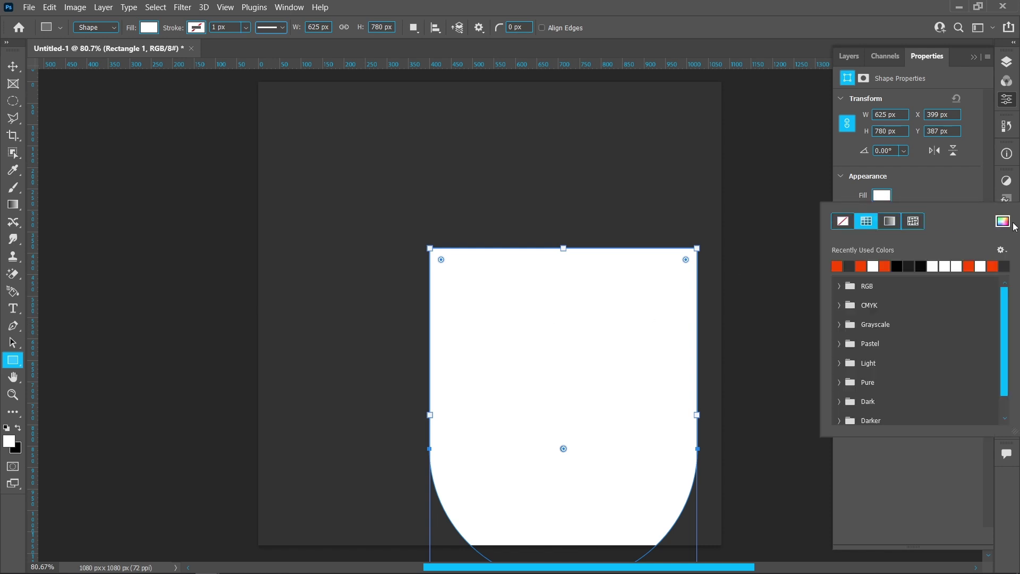
left_click(1003, 221)
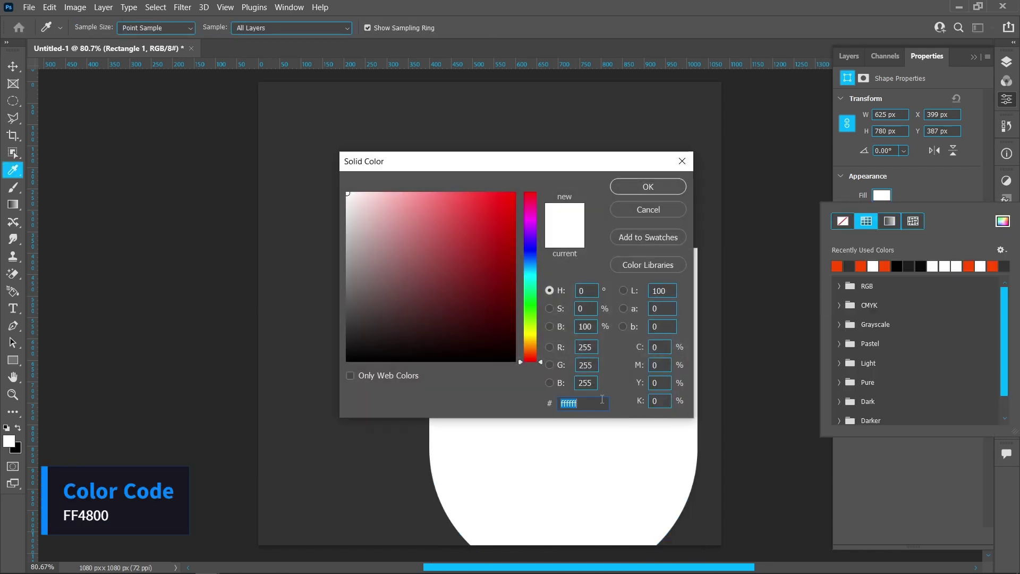
type("ff4800")
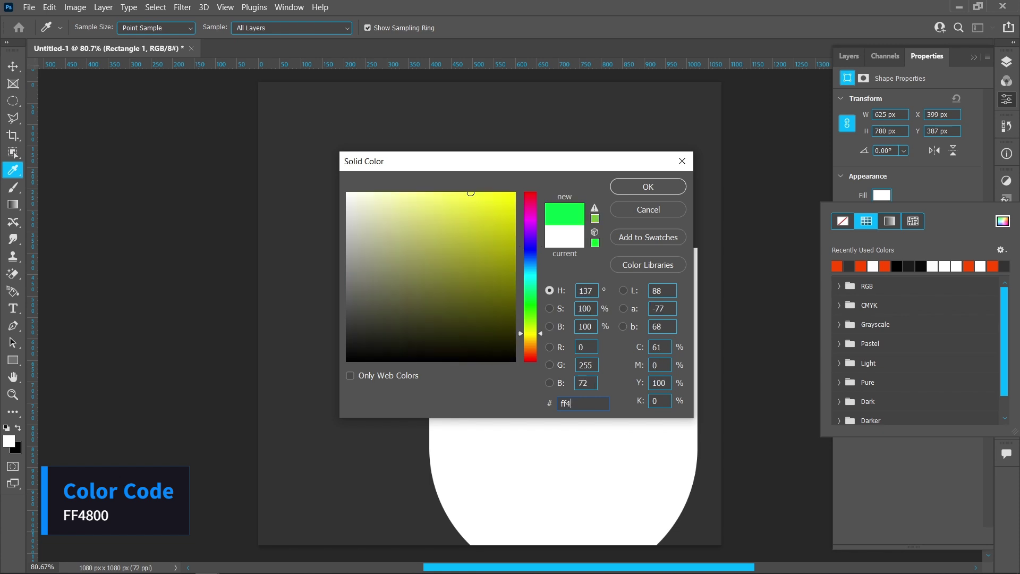
left_click(641, 182)
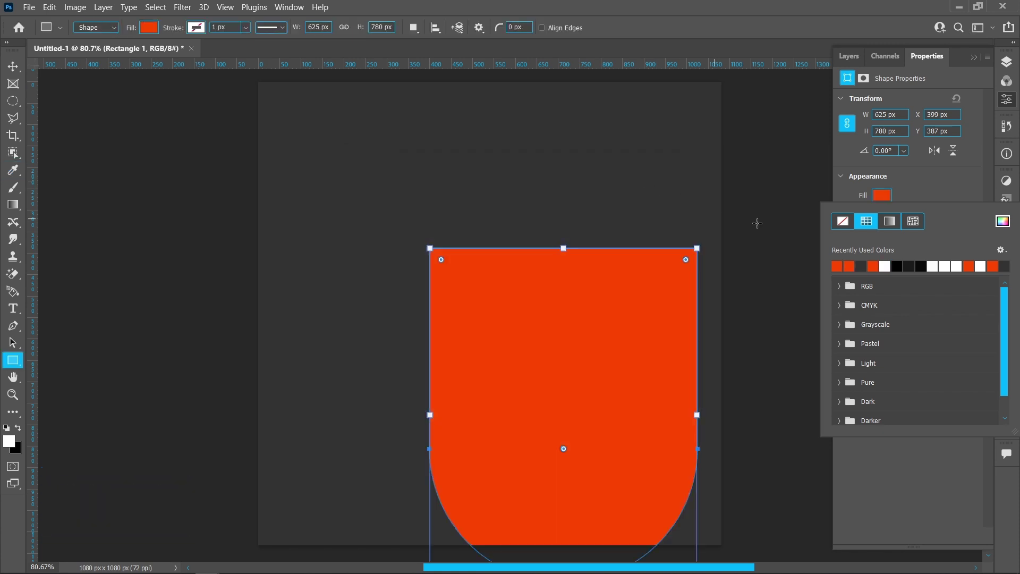
left_click(929, 190)
- Move the orange shape to the top center of the canvas, set alignment relative to the canvas, and deselect the shape
left_click(13, 66)
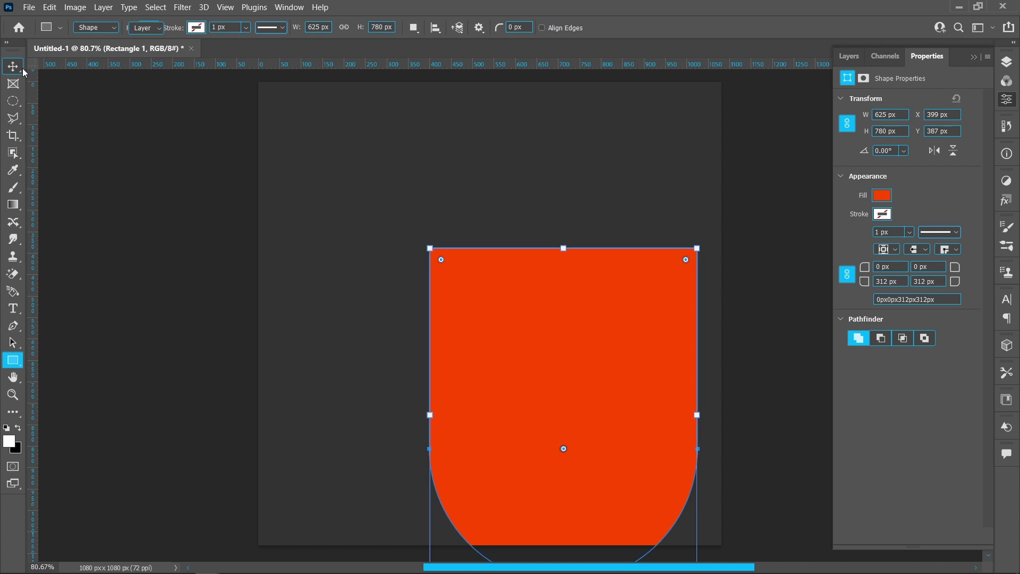
left_click_drag(511, 317, 444, 163)
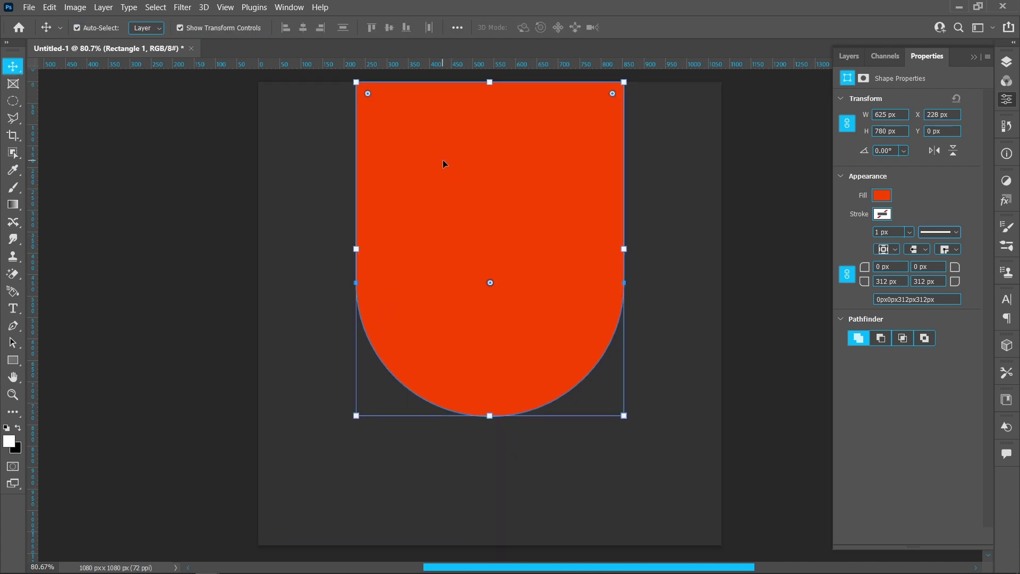
left_click(456, 28)
left_click(488, 147)
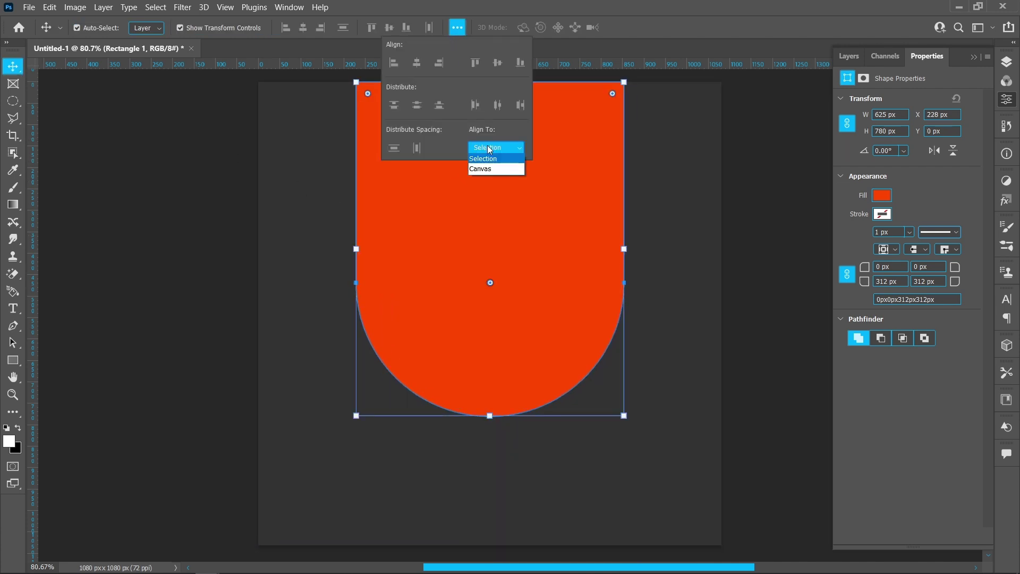
left_click(496, 168)
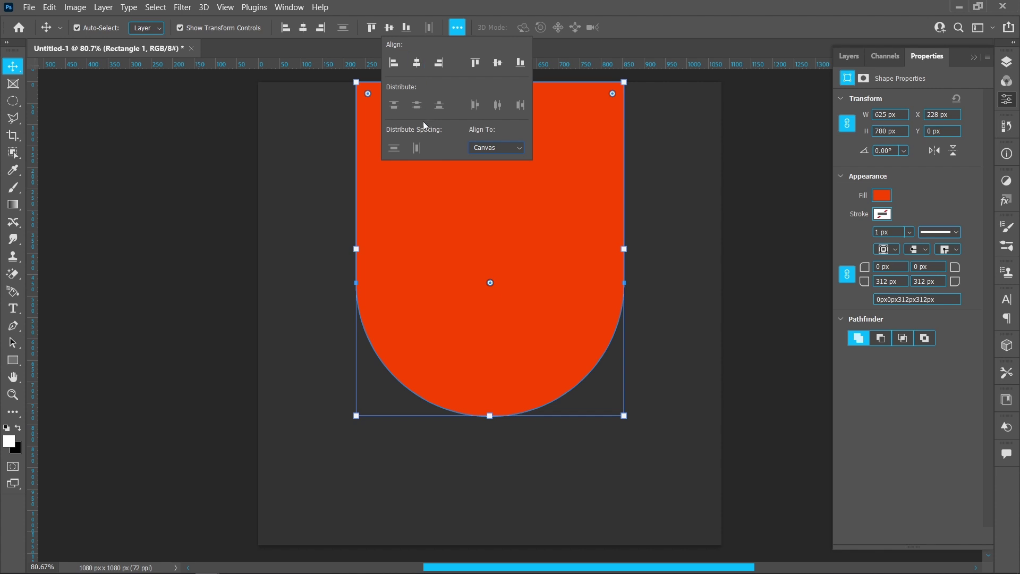
left_click(712, 326)
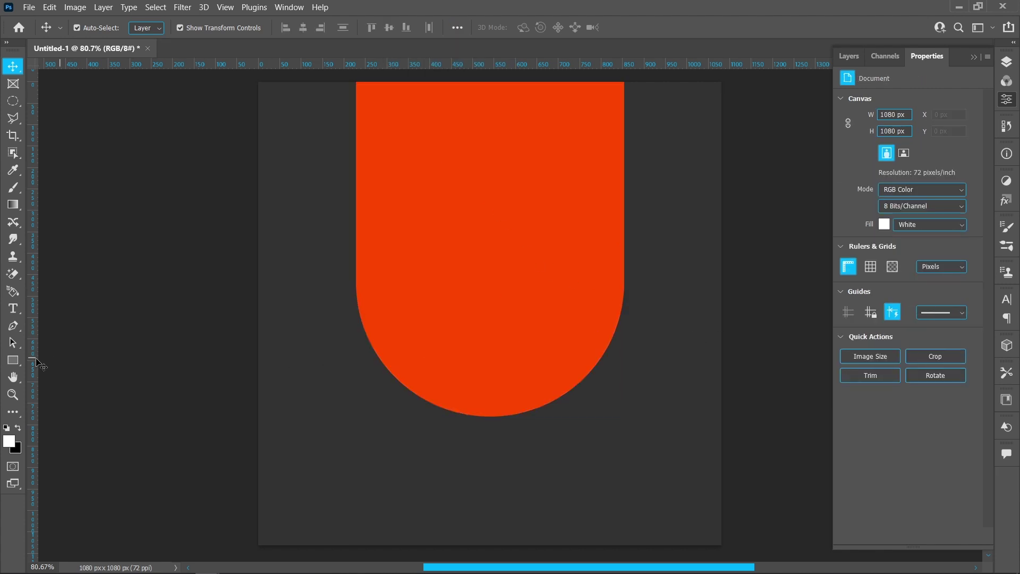
- Create a second rectangle shape of 685 × 820 px with both lower corner radii set to 342 px
left_click(13, 360)
left_click(466, 241)
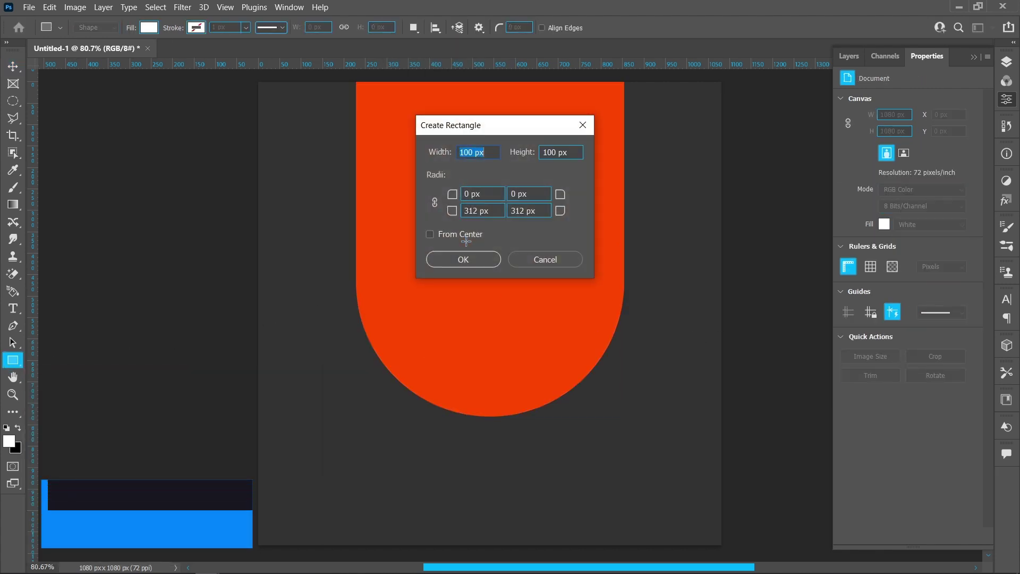
type("685")
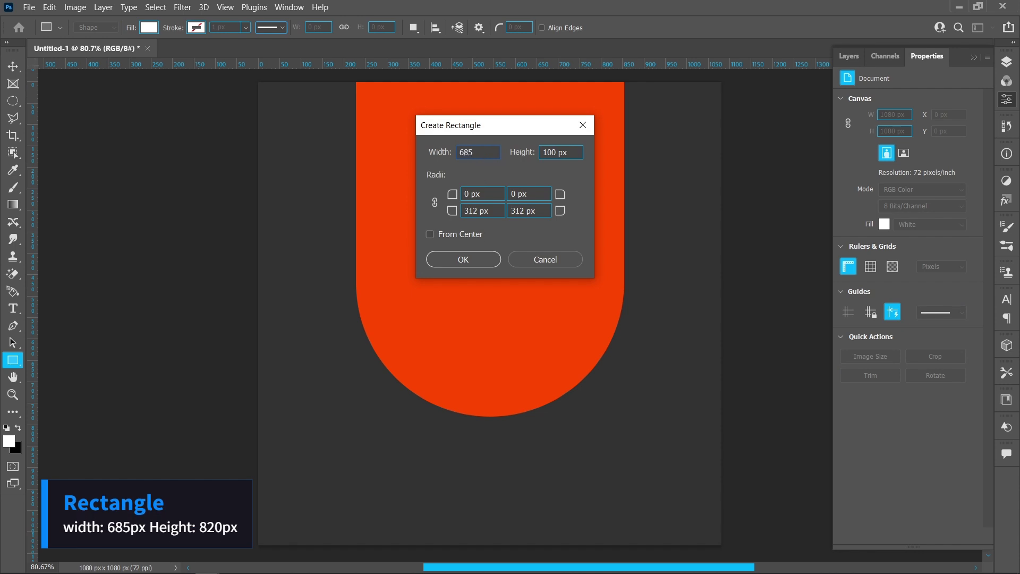
double_click(551, 153)
type("82")
double_click(465, 212)
type("3")
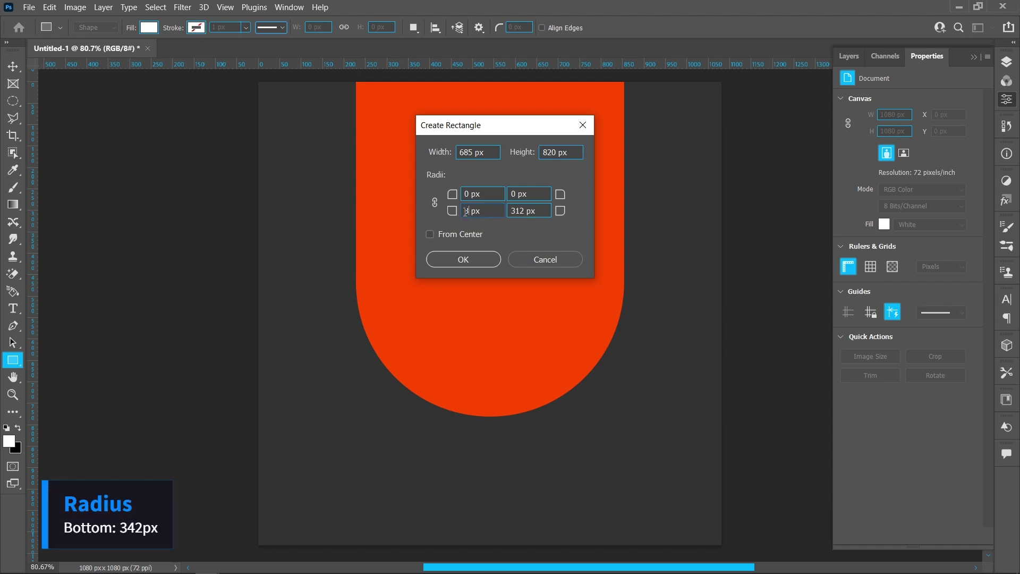
double_click(518, 211)
type("3")
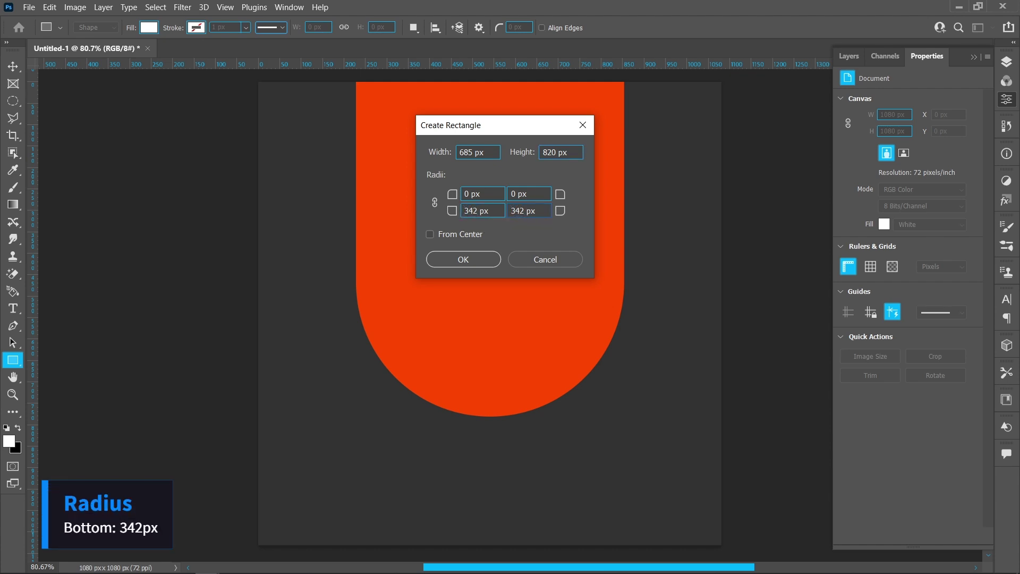
left_click(459, 259)
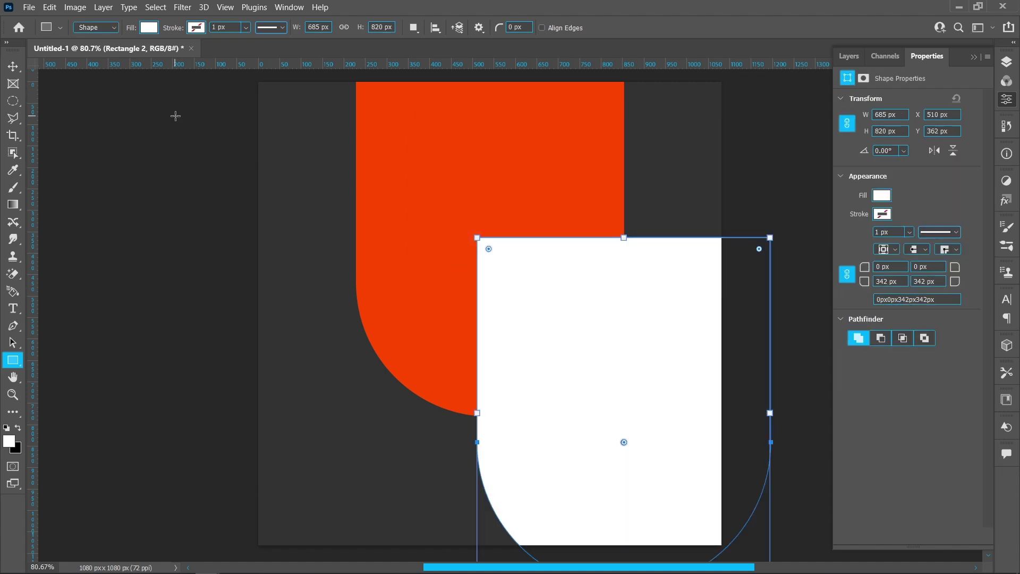
- Remove the fill of the second rectangle and give it a white stroke
left_click(154, 28)
left_click(72, 53)
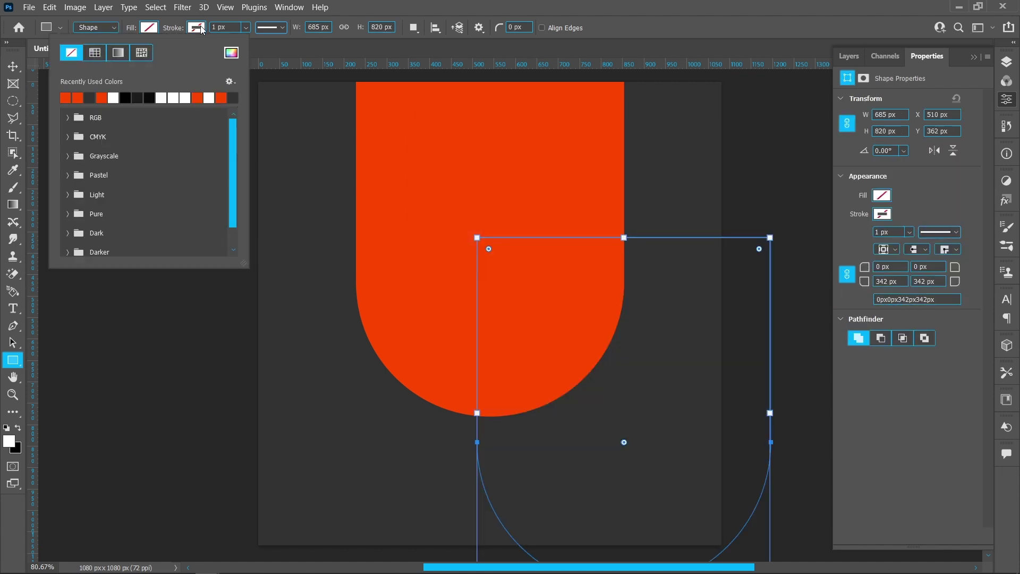
left_click(201, 28)
left_click(159, 95)
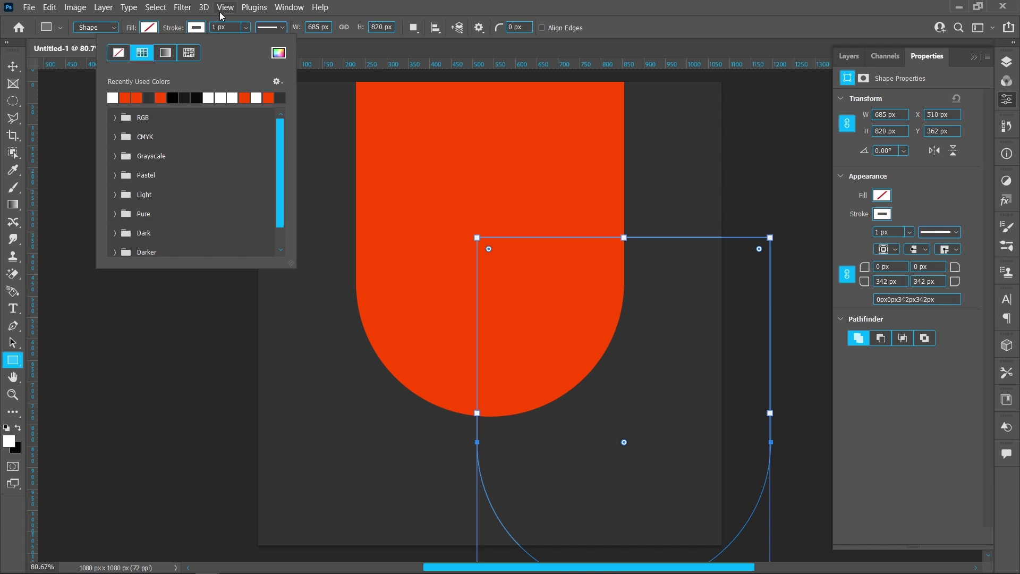
- Set the second rectangle's stroke width to 6 px and align the stroke to the outside of the path
left_click(226, 26)
type("5")
key("Return")
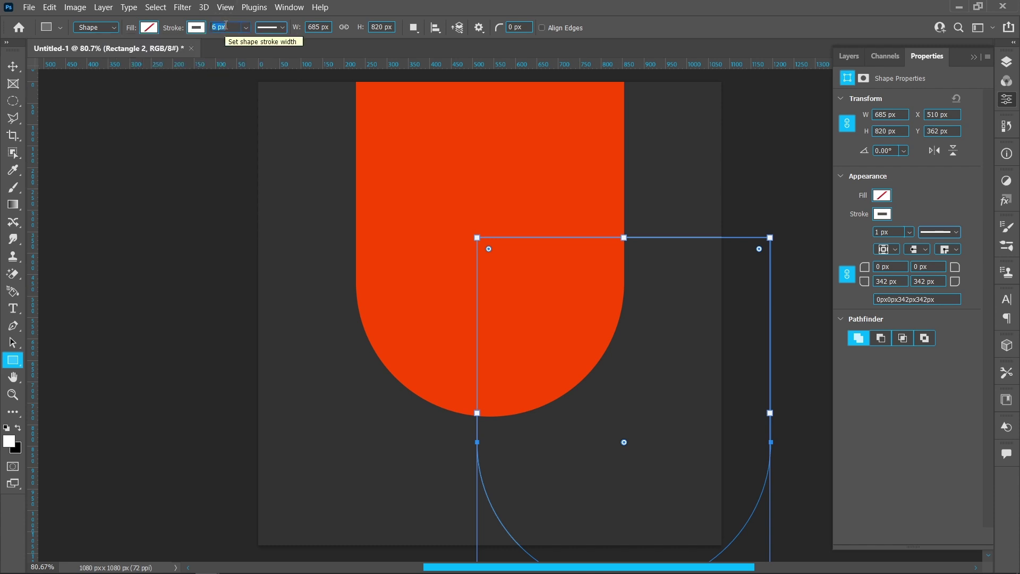
key("Return")
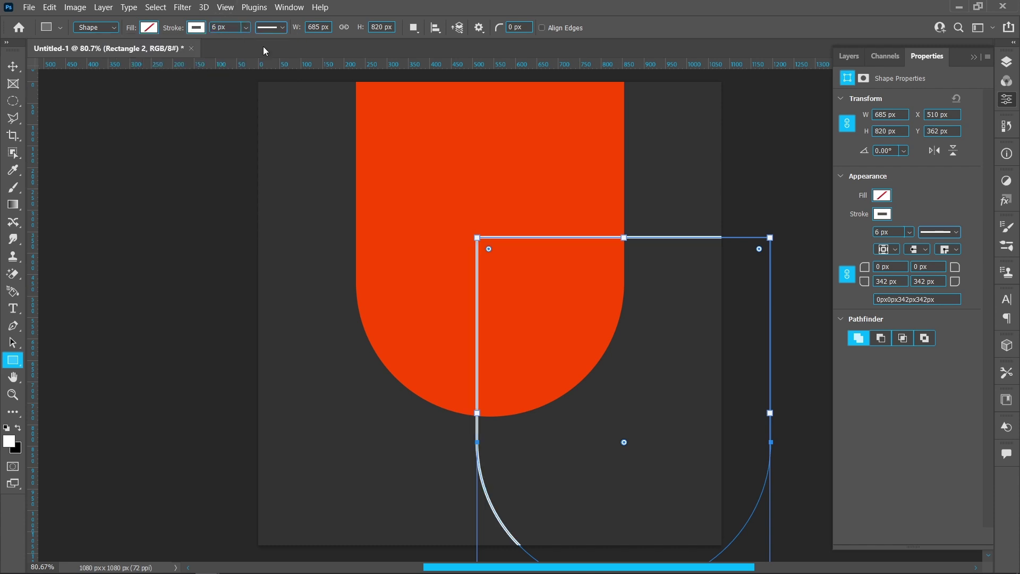
left_click(895, 249)
left_click(898, 281)
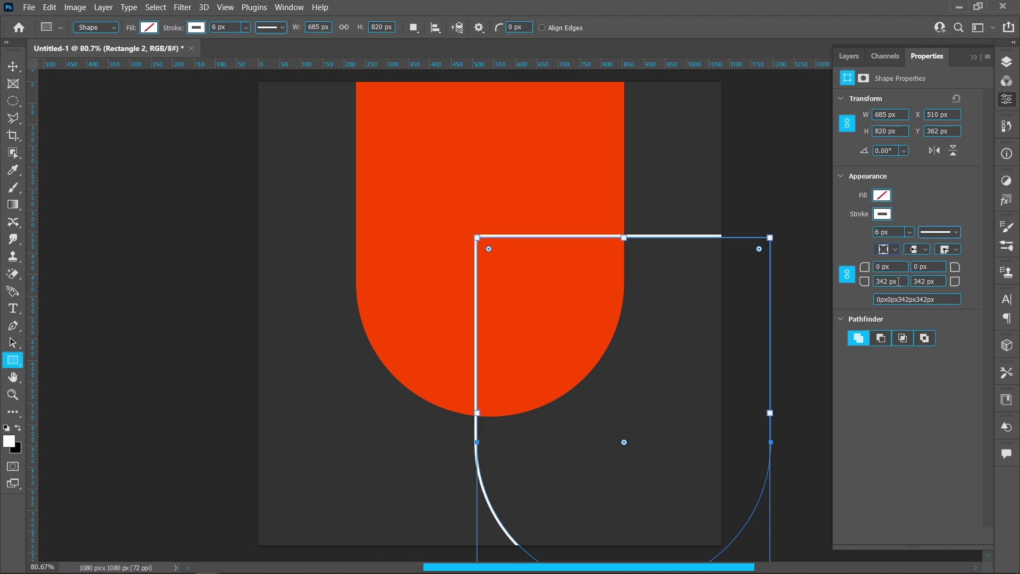
- Center the outlined shape horizontally at the canvas's top edge, then nudge it up to Y -7 px and deselect it
key("v")
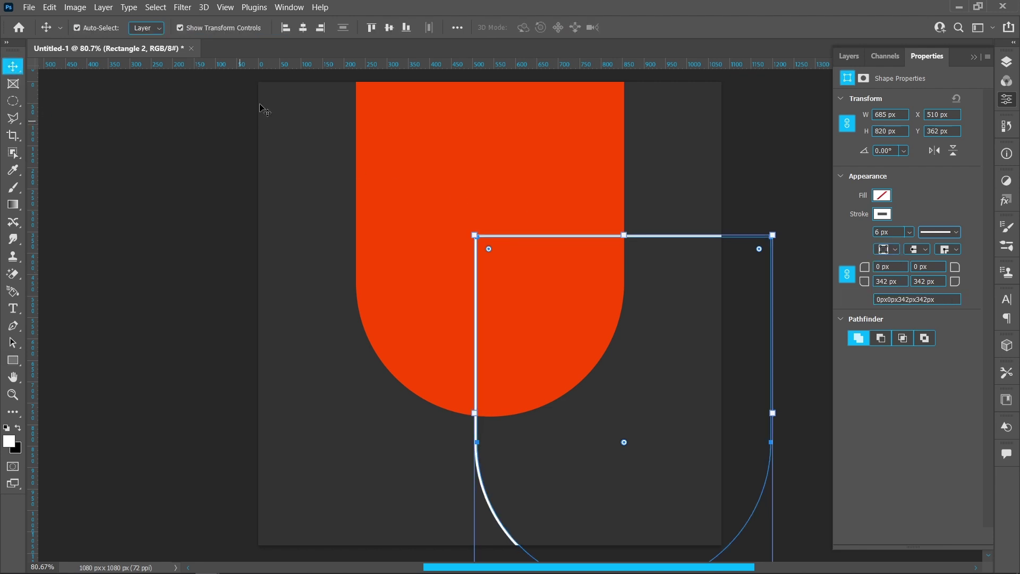
left_click(302, 29)
left_click(372, 27)
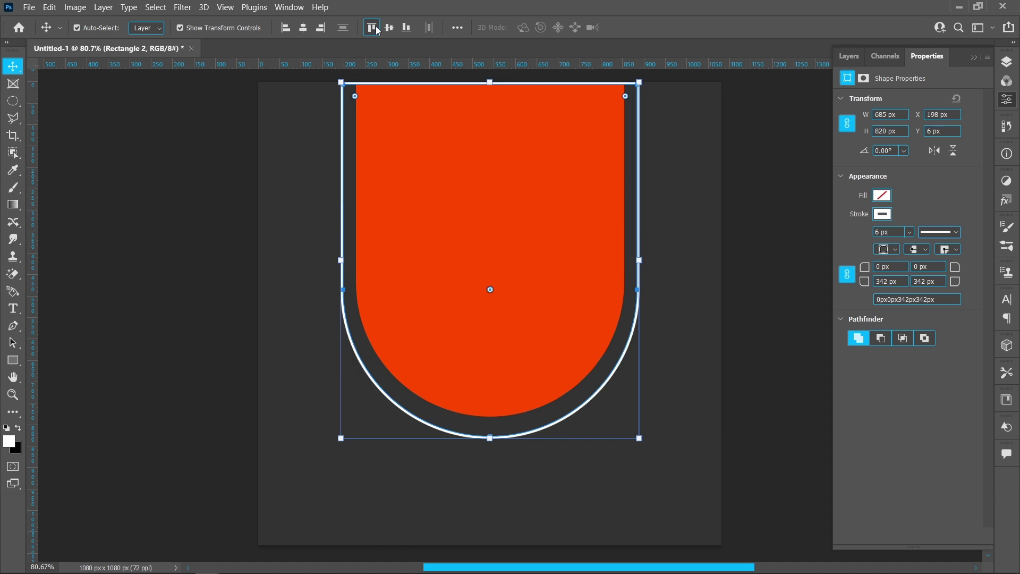
key("shift+Up")
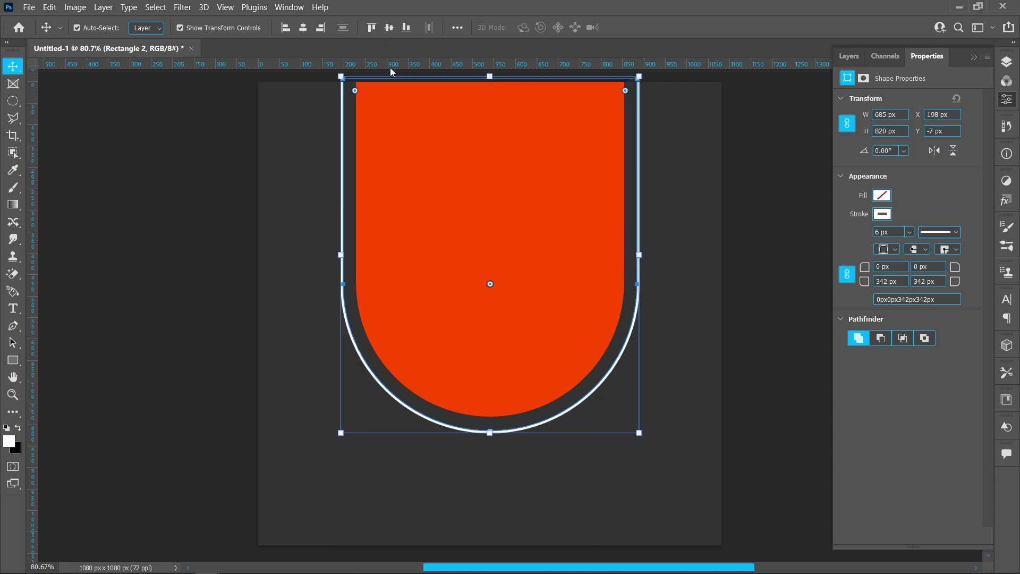
left_click(264, 146)
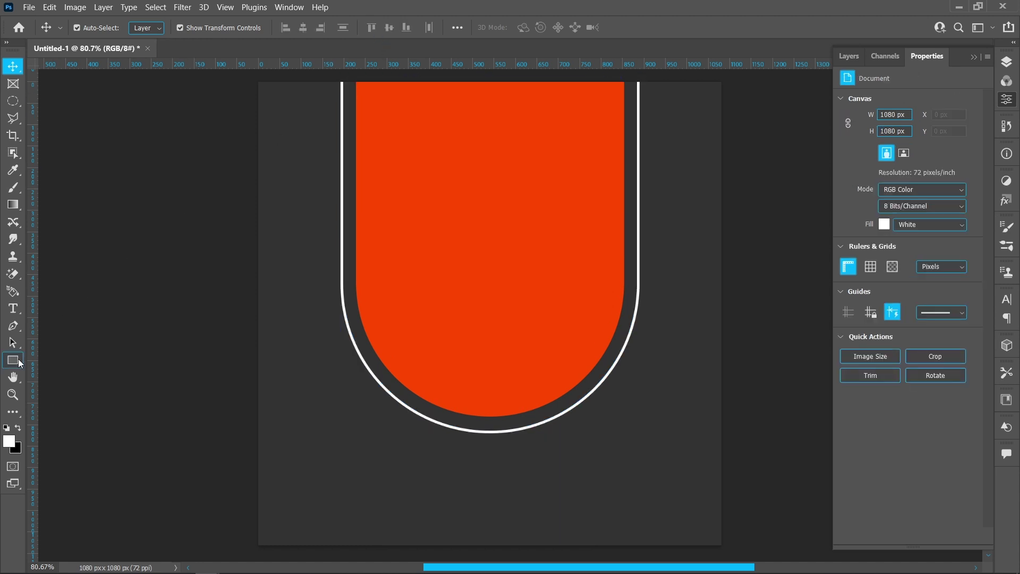
- Define a new rectangle shape of 1080 × 105 px with both lower corner radii set to 0 px
left_click(19, 362)
left_click(371, 447)
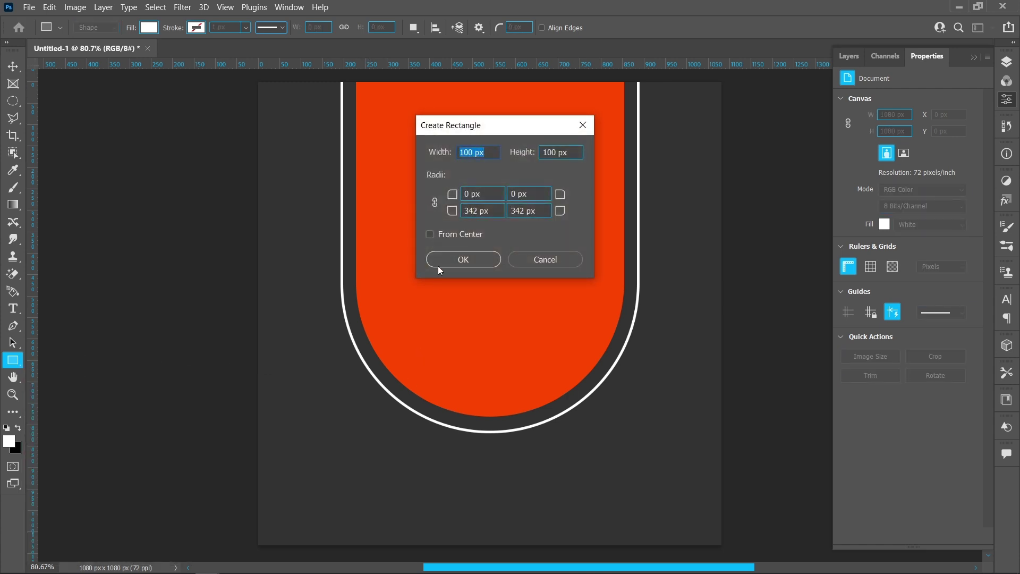
type("108")
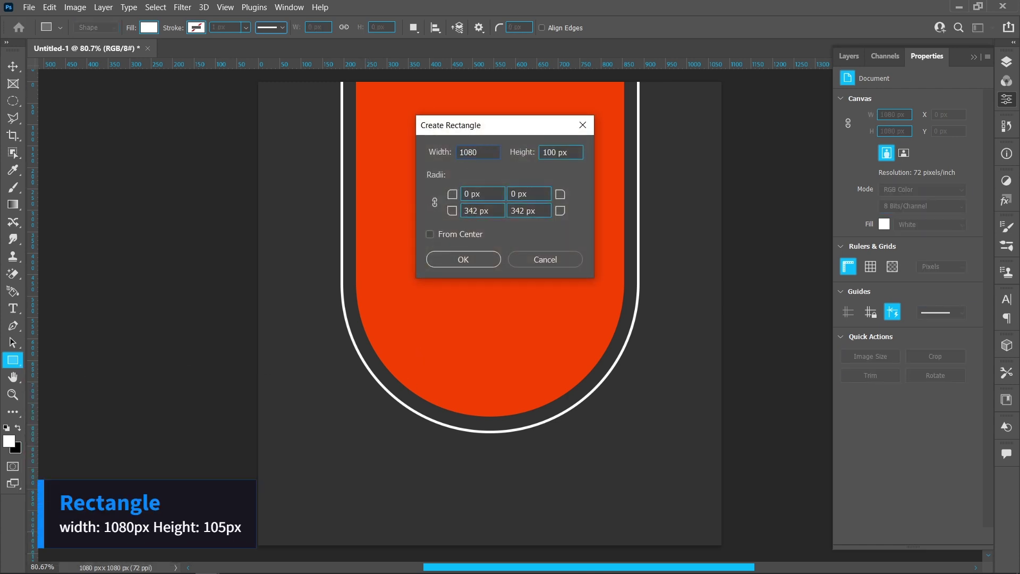
double_click(544, 150)
type("105")
double_click(476, 212)
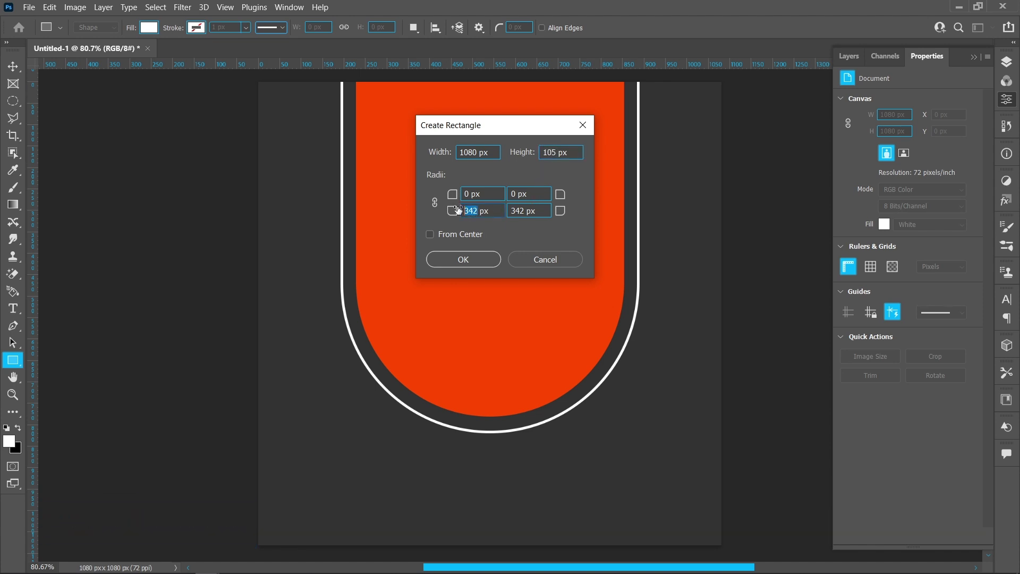
type("0")
left_click(521, 210)
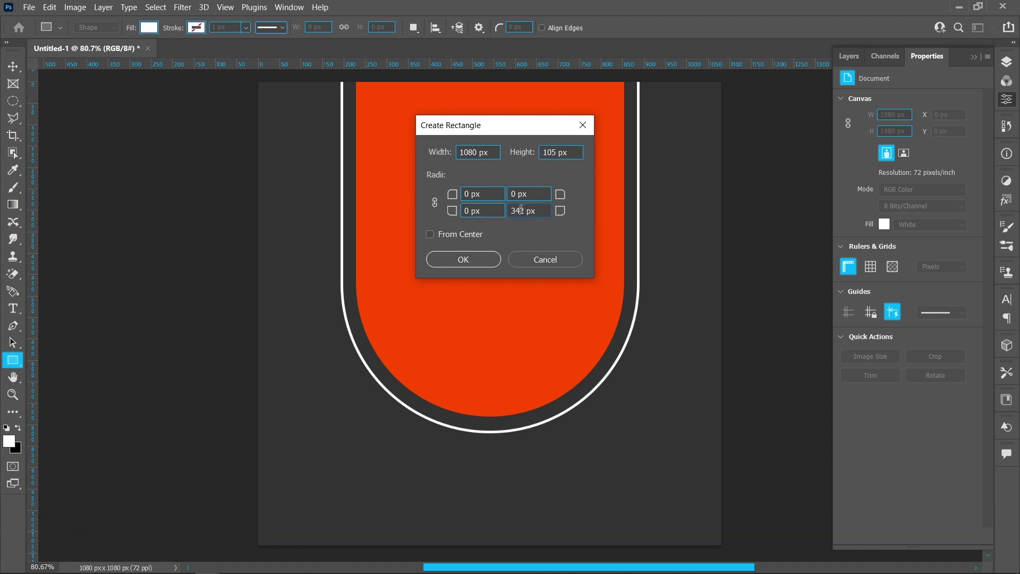
type("0")
- Set both upper corner radii of the new rectangle to 50 px and create the shape
left_click(467, 193)
double_click(467, 193)
type("50px")
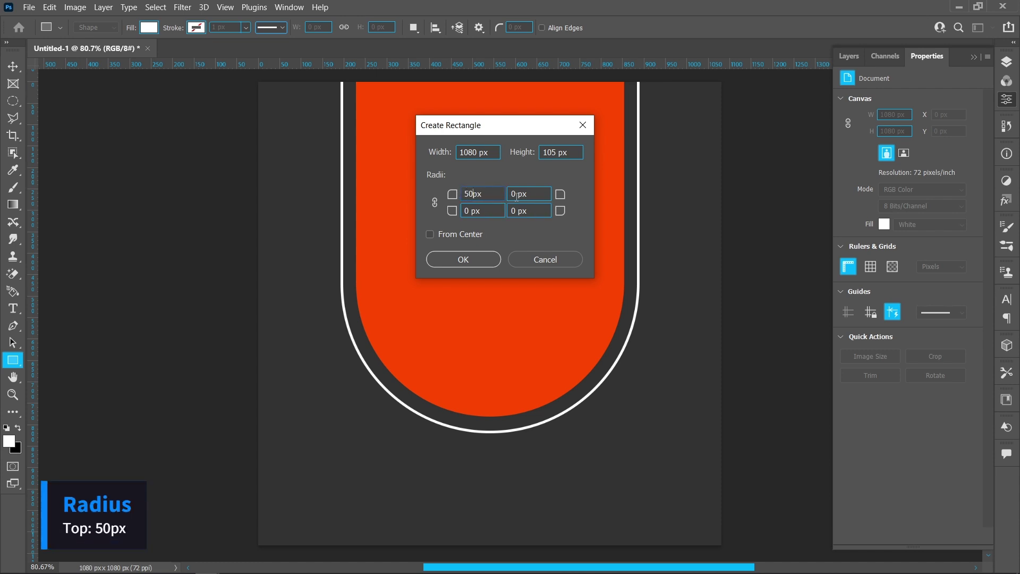
double_click(517, 194)
type("50")
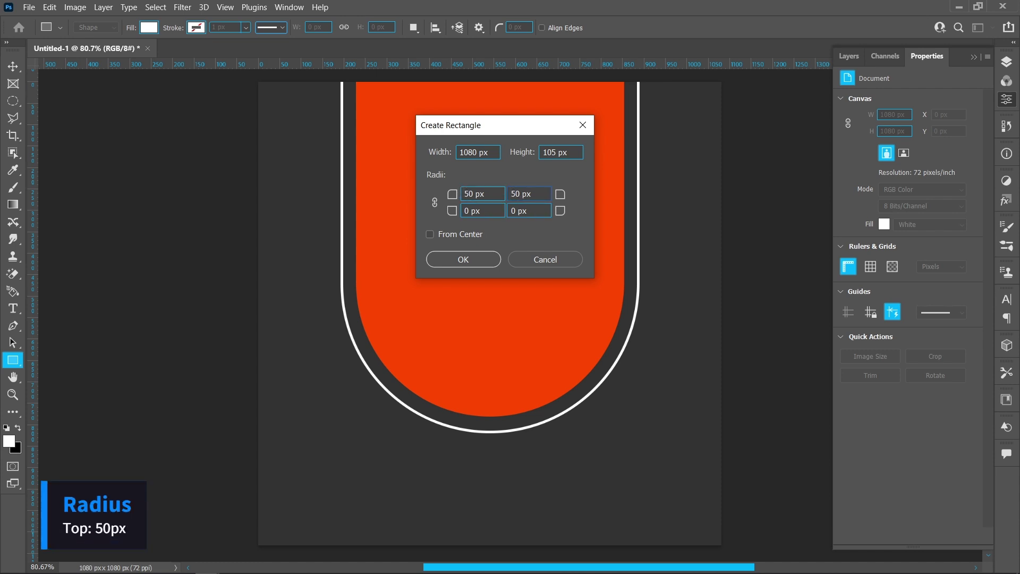
left_click(486, 260)
- Fill the new rectangle with the recent orange, align it centered along the canvas's bottom edge and deselect it
left_click(153, 32)
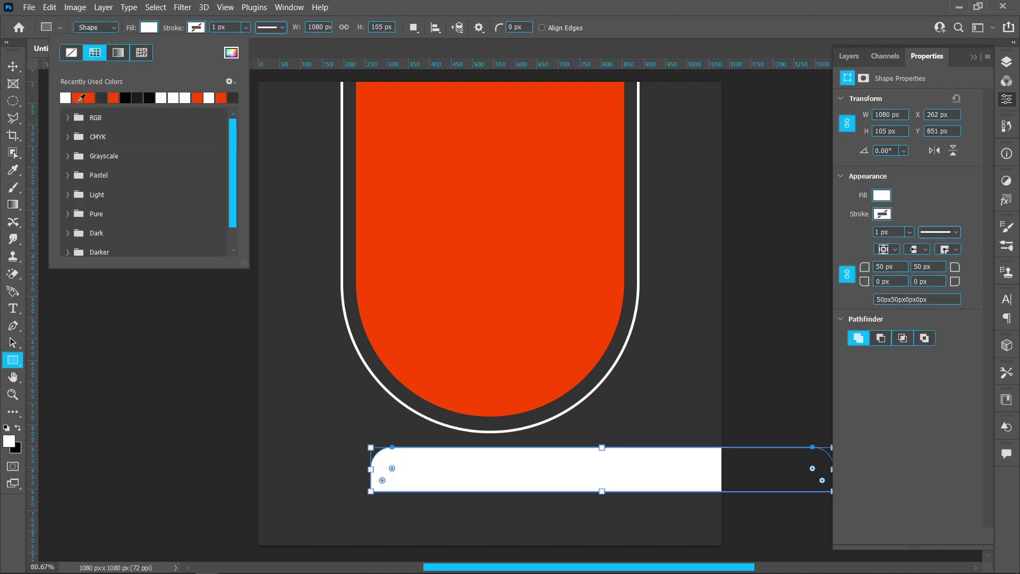
left_click(78, 98)
left_click(13, 66)
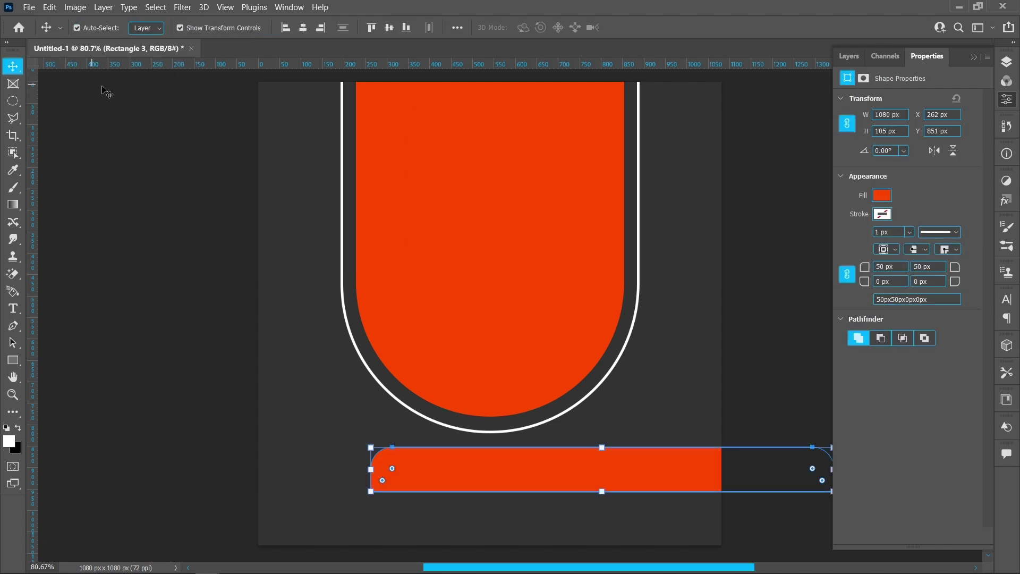
left_click(303, 28)
left_click(406, 28)
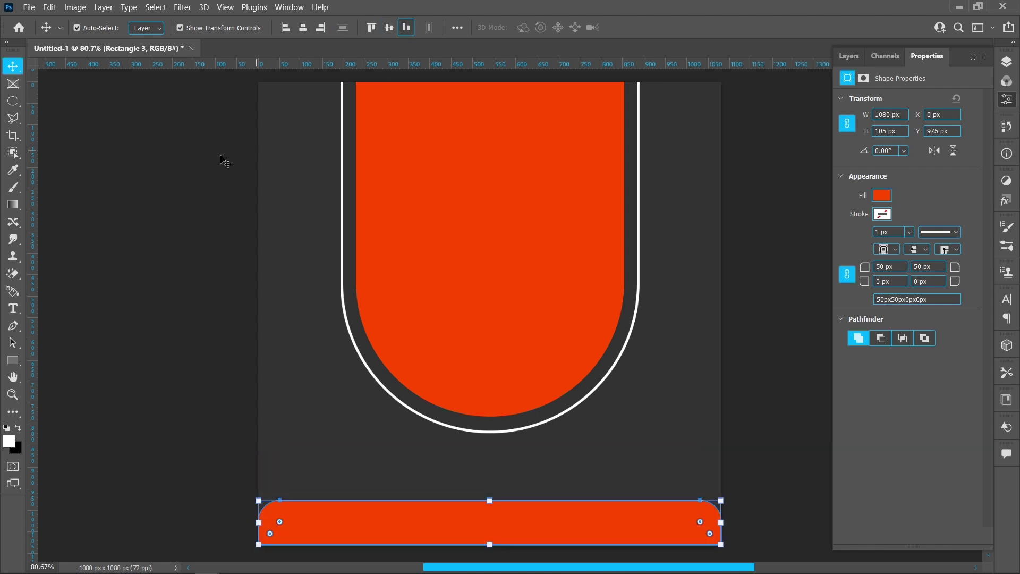
left_click(222, 161)
- Create a white rectangle shape of 272 × 65 px with all four corner radii set to 32.5 px
left_click(13, 360)
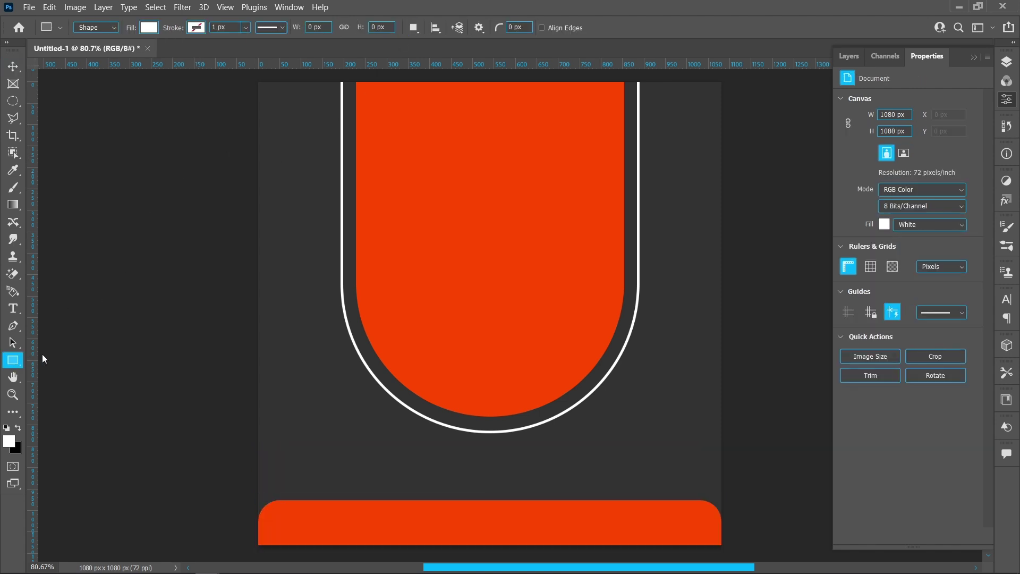
left_click(367, 447)
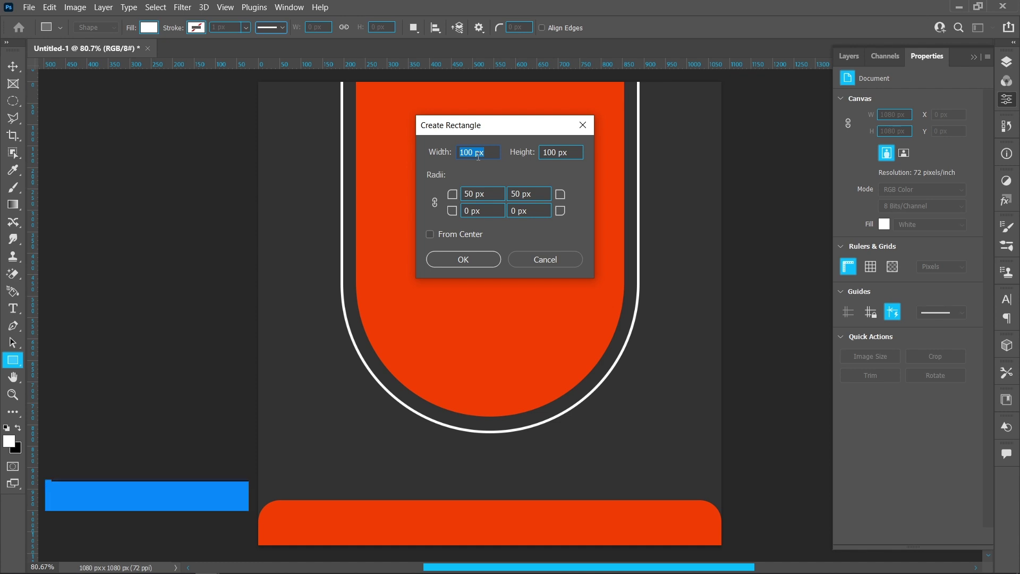
type("272")
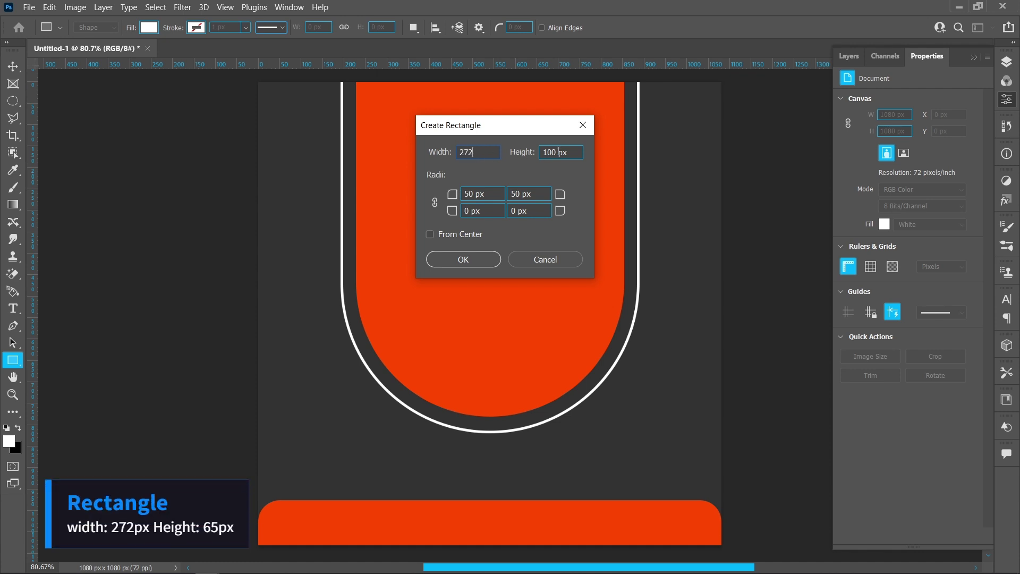
left_click_drag(558, 152, 546, 152)
type("65")
left_click(435, 203)
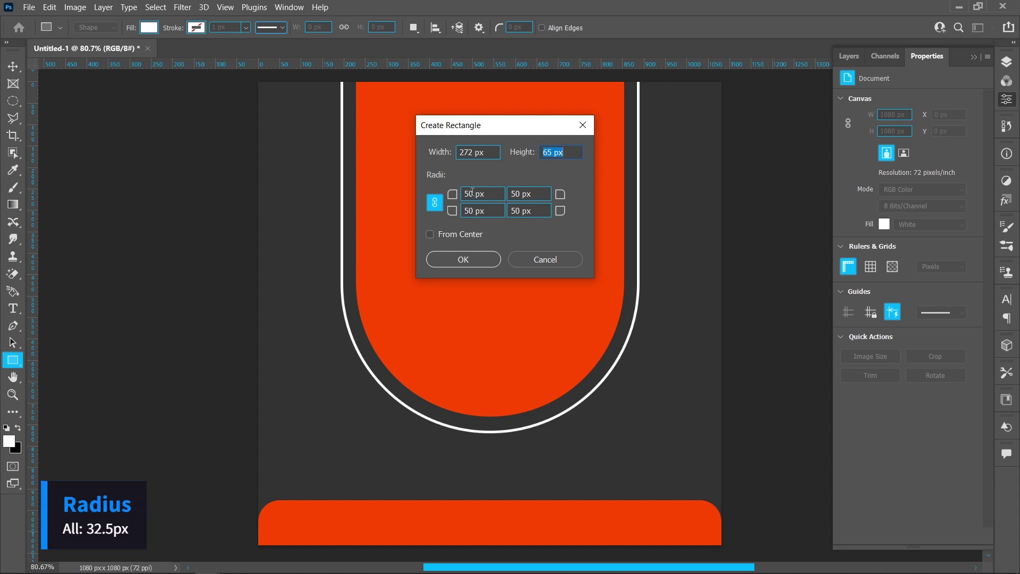
double_click(470, 193)
type("0")
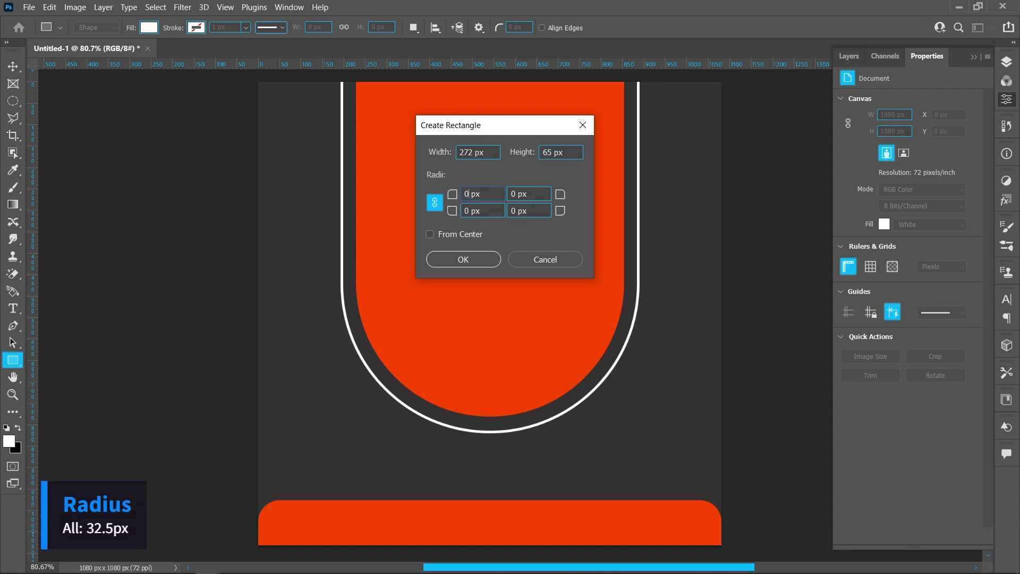
double_click(469, 194)
type("32.5")
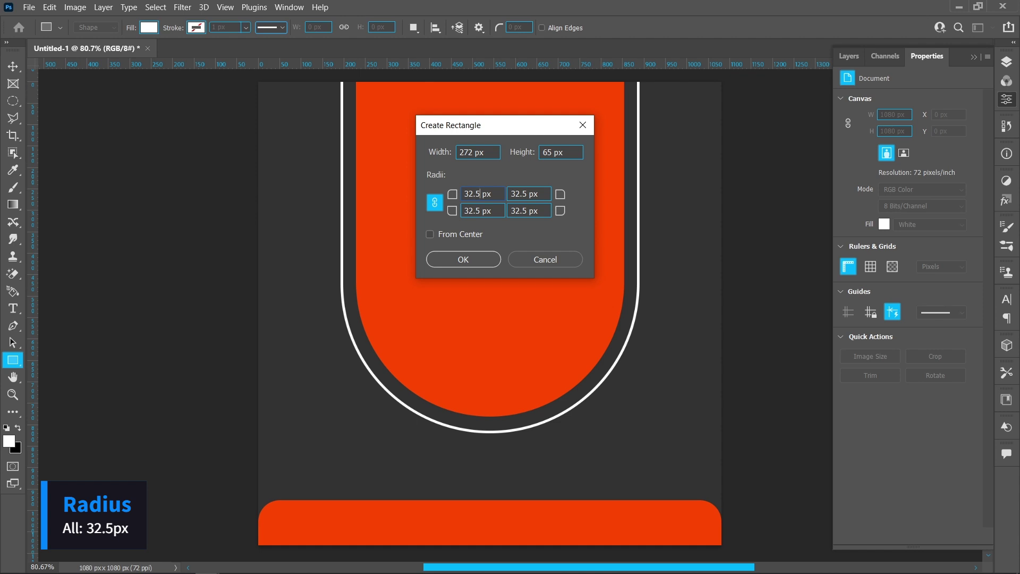
left_click(430, 259)
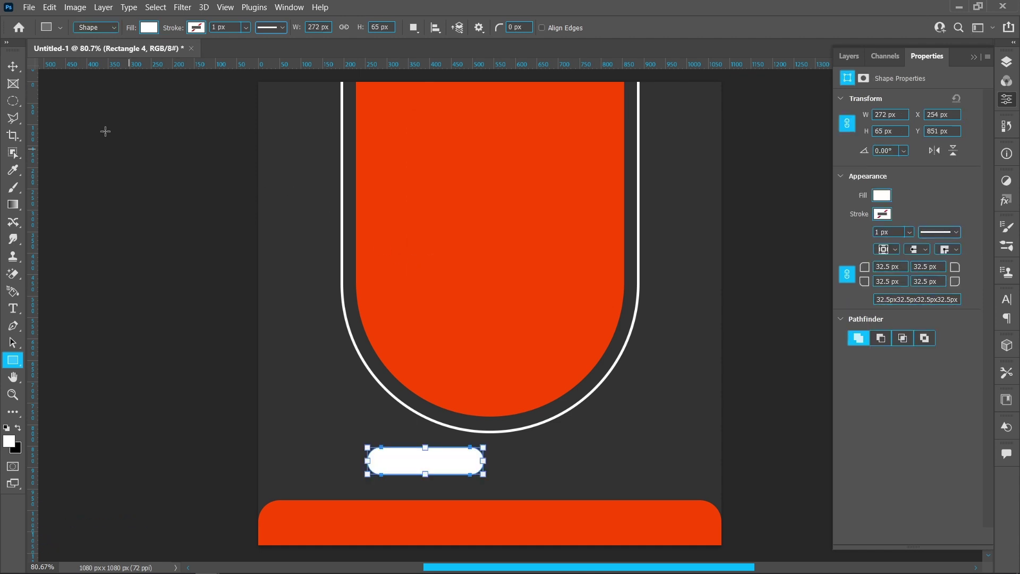
- Move the white pill shape to X 404 px, Y 865 px, between the outline and the orange bar, and deselect it
left_click(14, 63)
left_click_drag(399, 461, 467, 465)
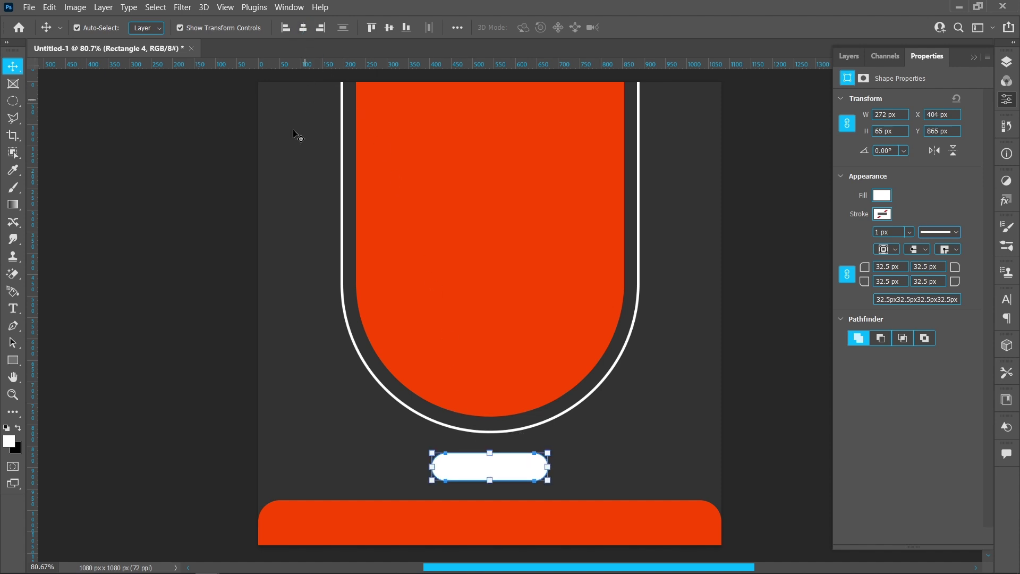
left_click(175, 281)
- Create a white rectangle shape of 45 × 100 px with all corner radii set to 0 px
left_click(14, 360)
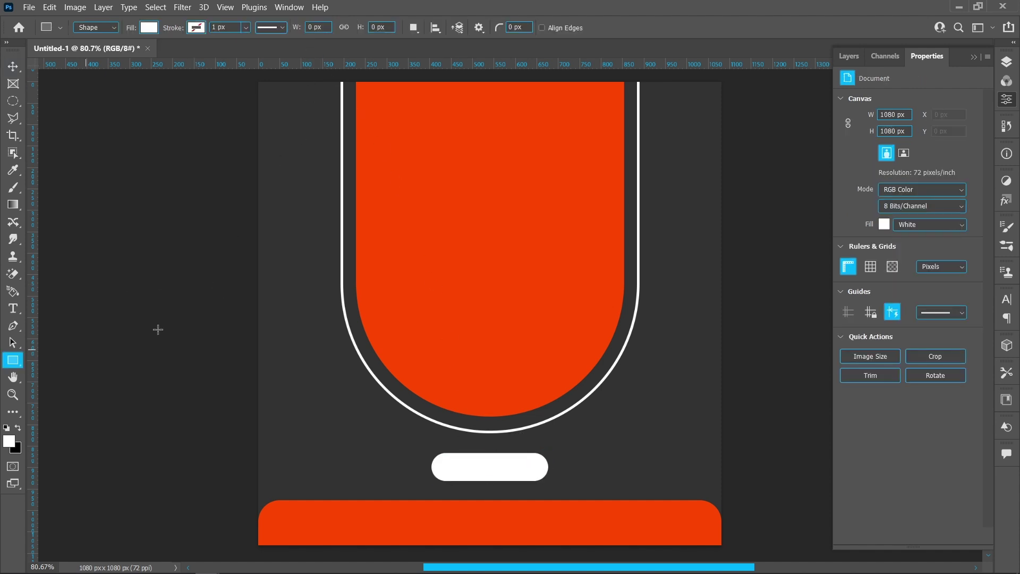
left_click(275, 263)
left_click_drag(481, 193, 470, 192)
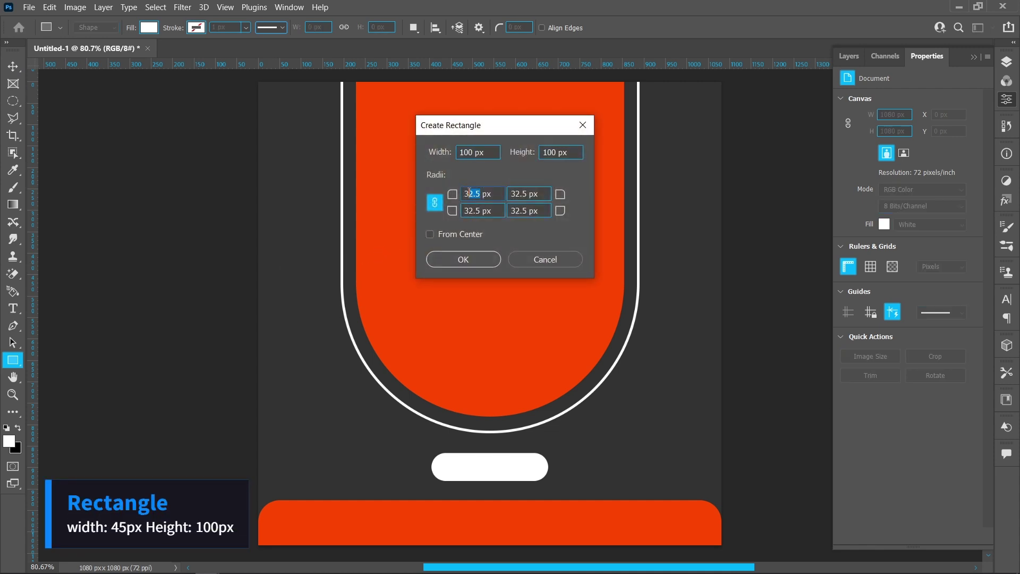
type("0")
double_click(483, 153)
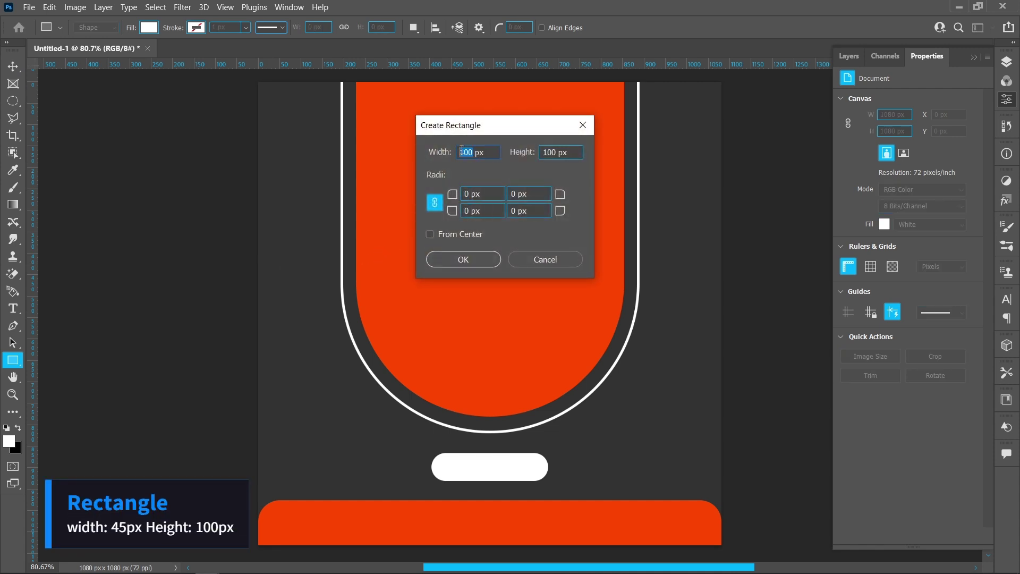
type("45")
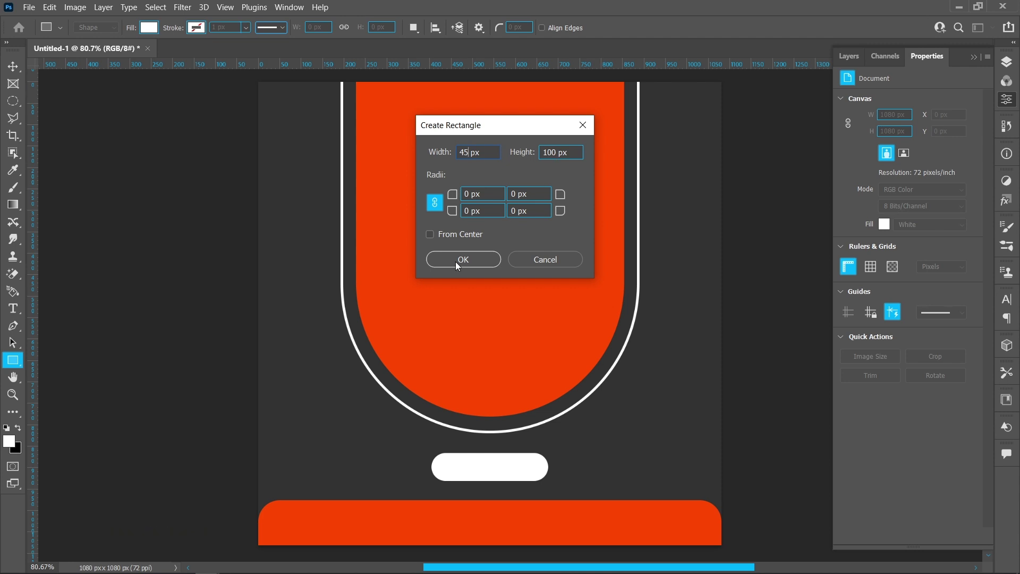
left_click(463, 260)
- Using the small rectangle as a spacer, place margin guides 45 px inside the canvas's left, right and top edges
left_click(14, 67)
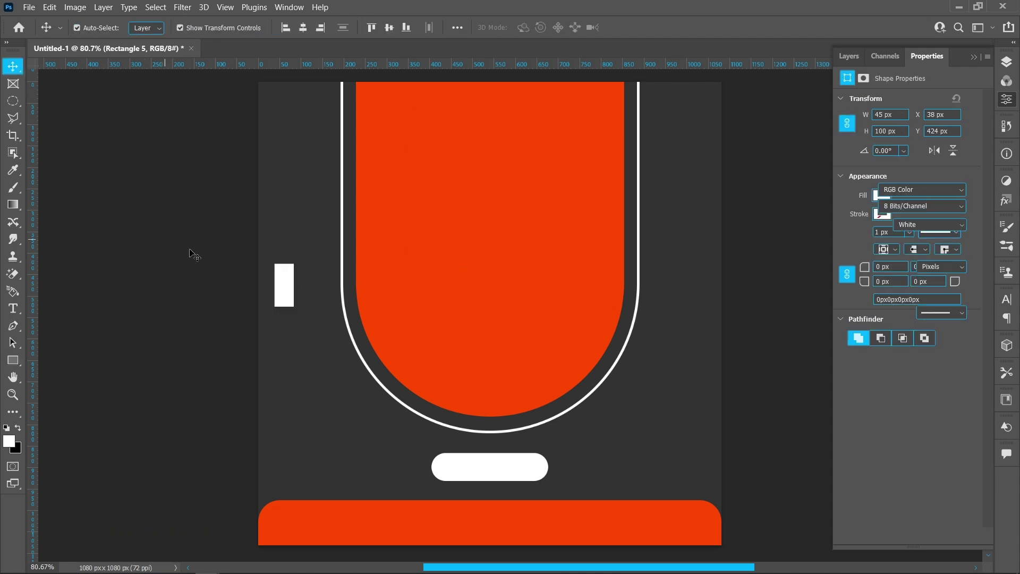
left_click_drag(276, 281, 259, 192)
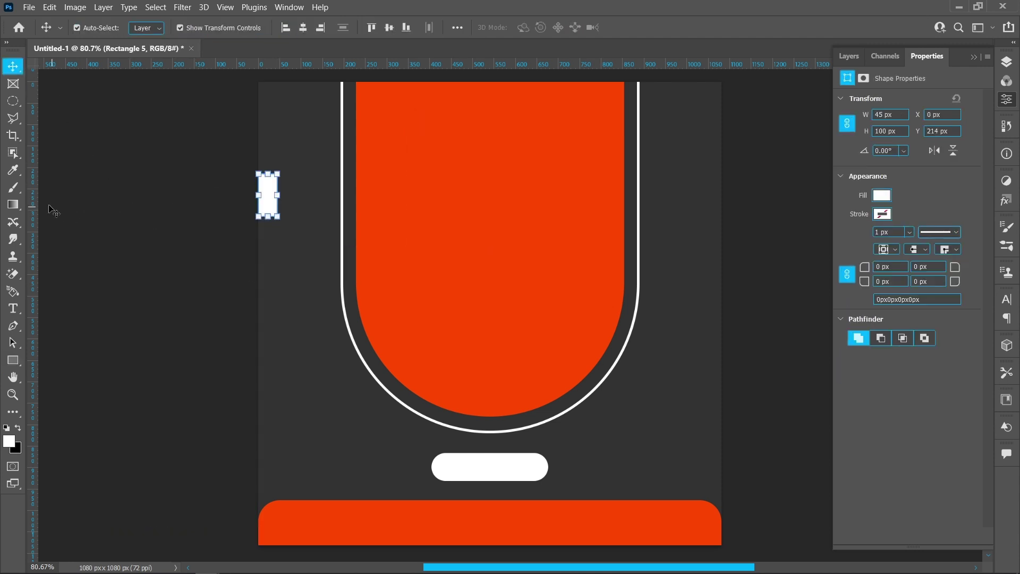
left_click_drag(36, 197, 711, 217)
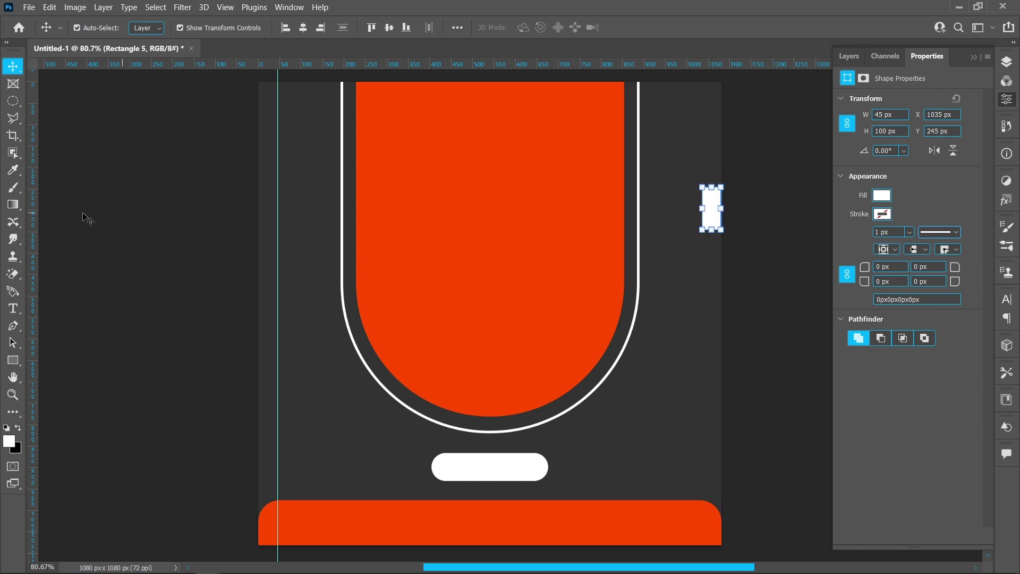
left_click_drag(33, 216, 493, 101)
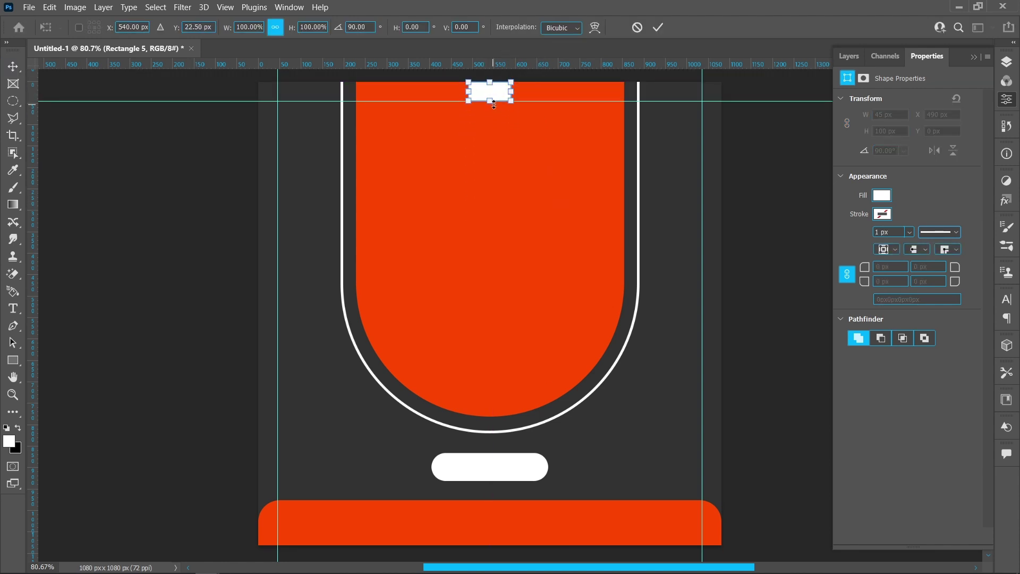
- Cancel the small spacer rectangle's transform, delete the rectangle and clear the layer selection
left_click(637, 27)
key("Delete")
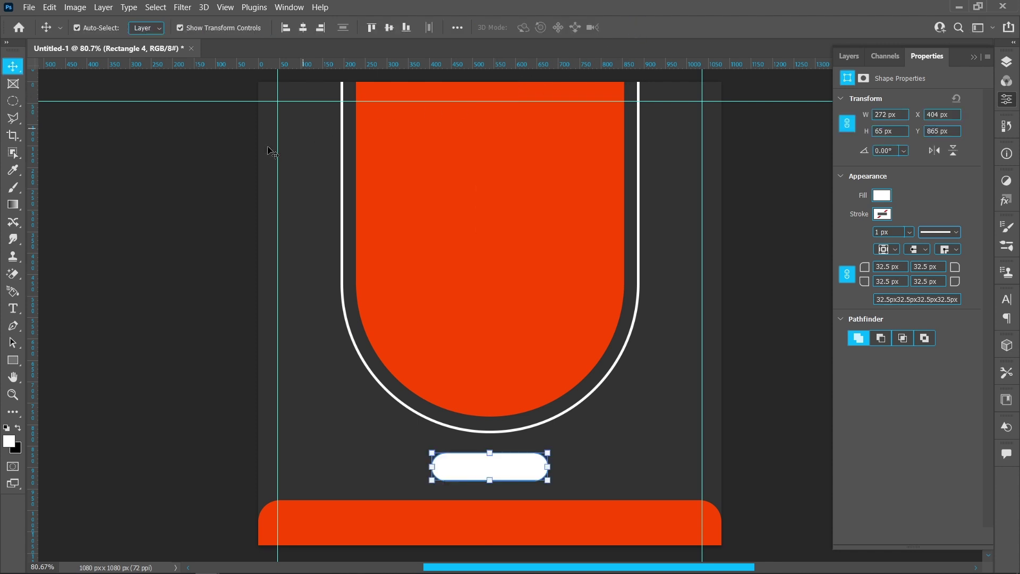
left_click(234, 177)
- Place the image _4c7b24cc-13fd-4a7c-982e-81fb837a0b82 as an embedded object and scale it down to about 79.5%
left_click(28, 7)
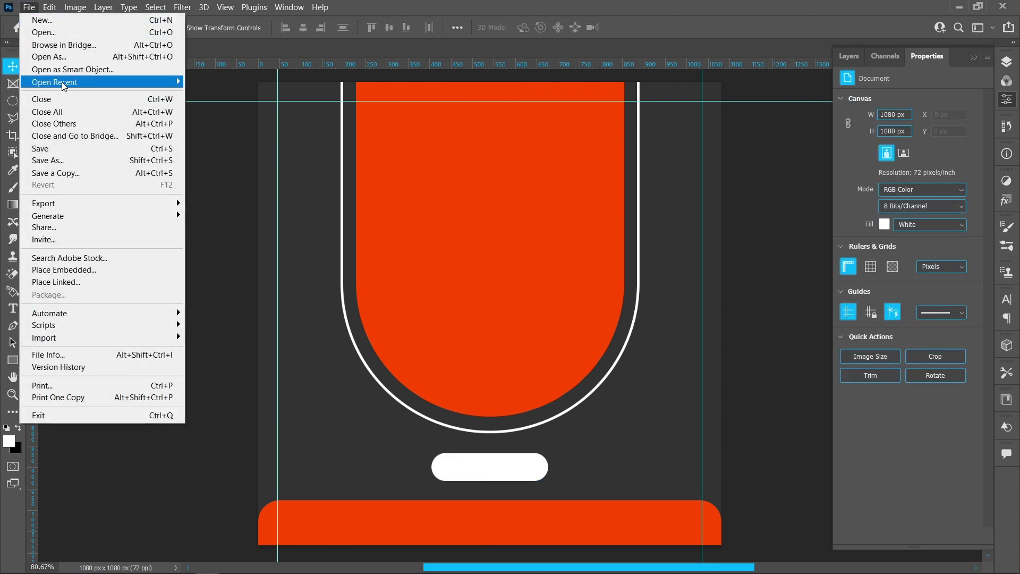
left_click(91, 271)
left_click(348, 119)
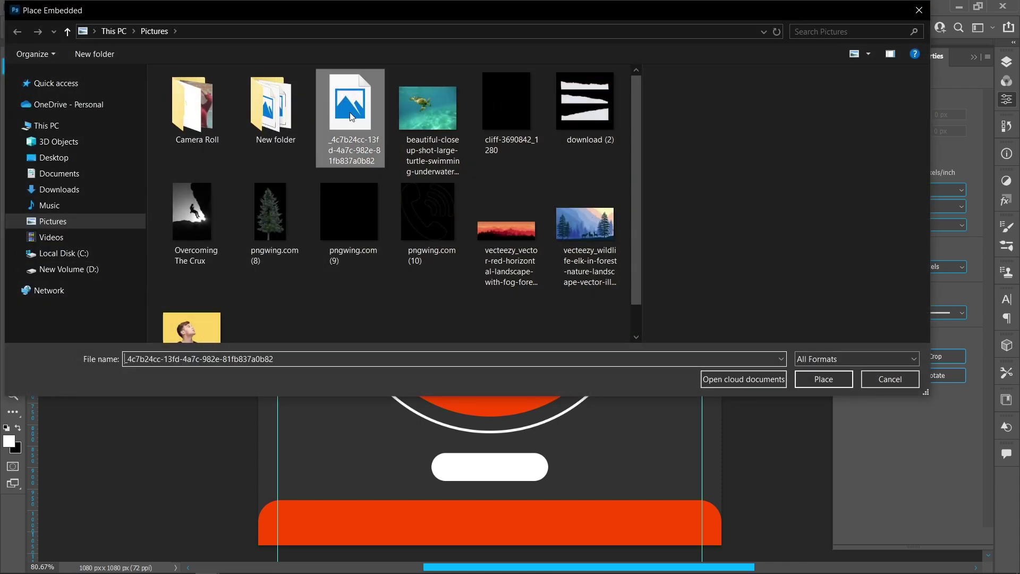
left_click(818, 380)
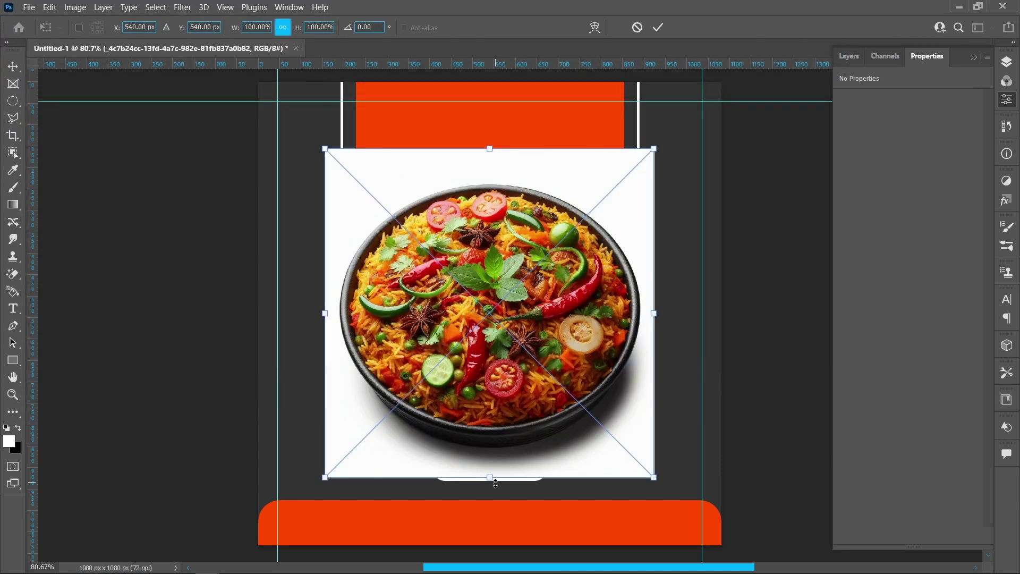
left_click_drag(496, 483, 515, 412)
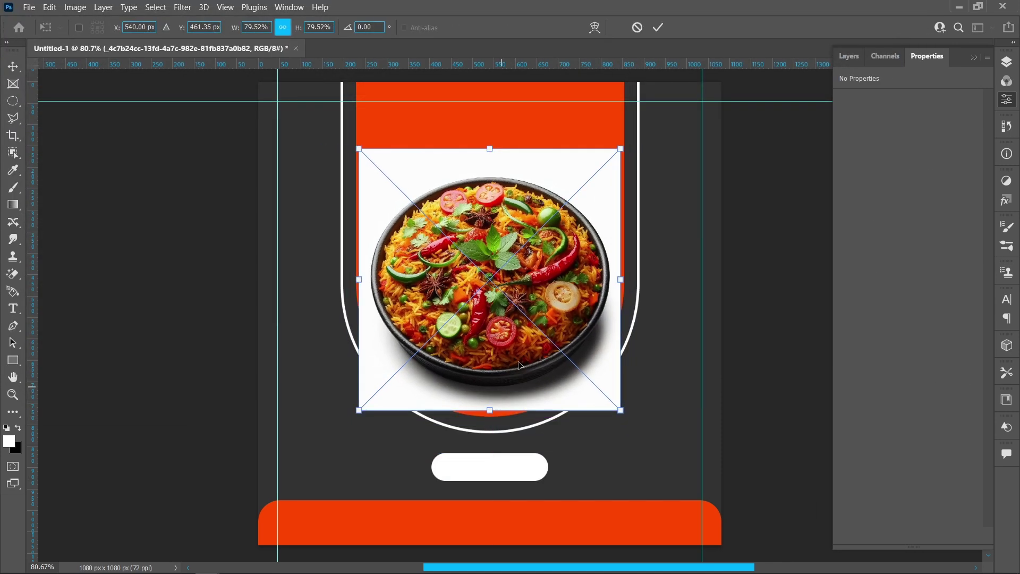
left_click(658, 28)
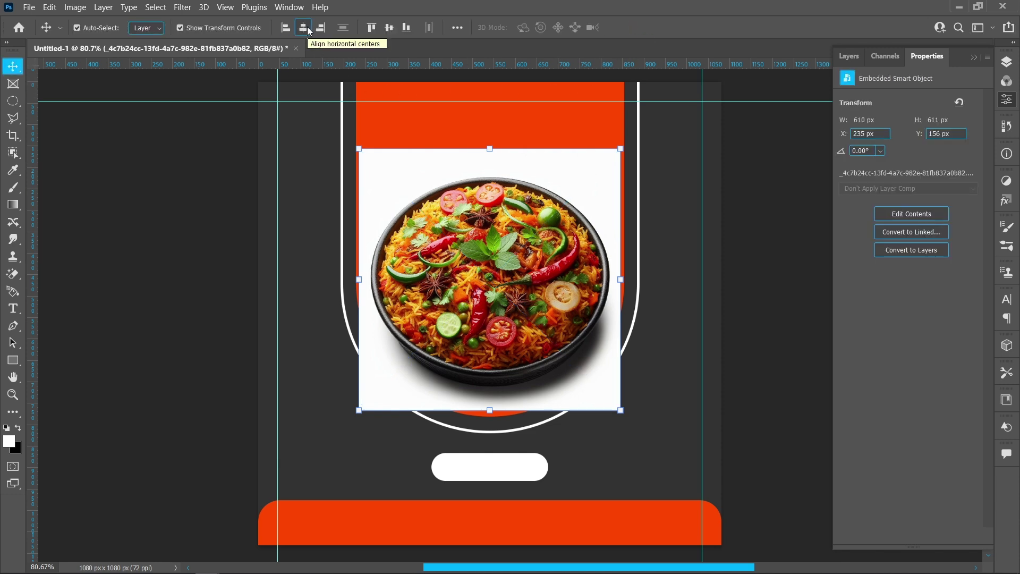
- Select the food bowl in the placed image with Select Subject and copy it onto a new layer
left_click(1009, 64)
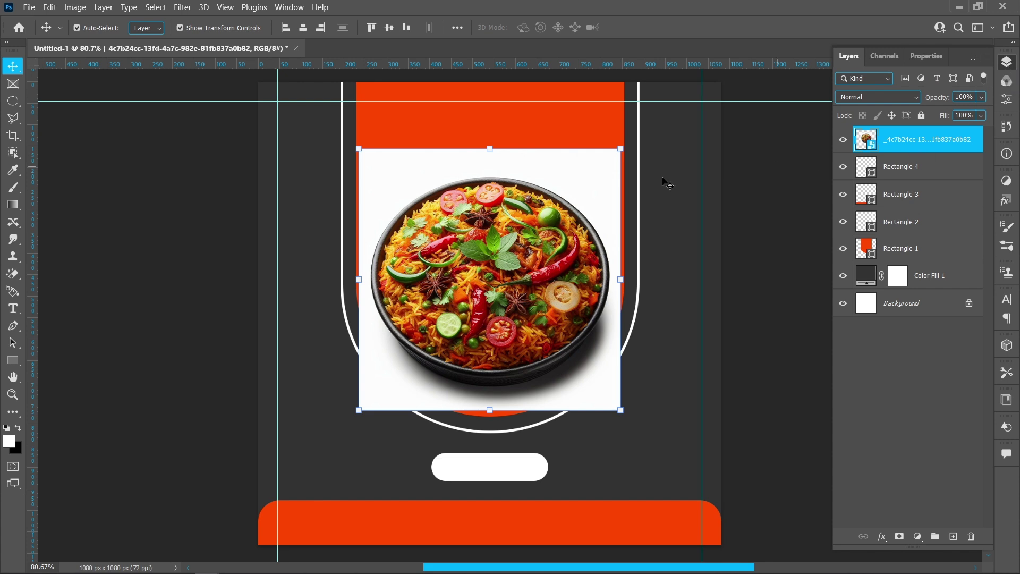
left_click(13, 153)
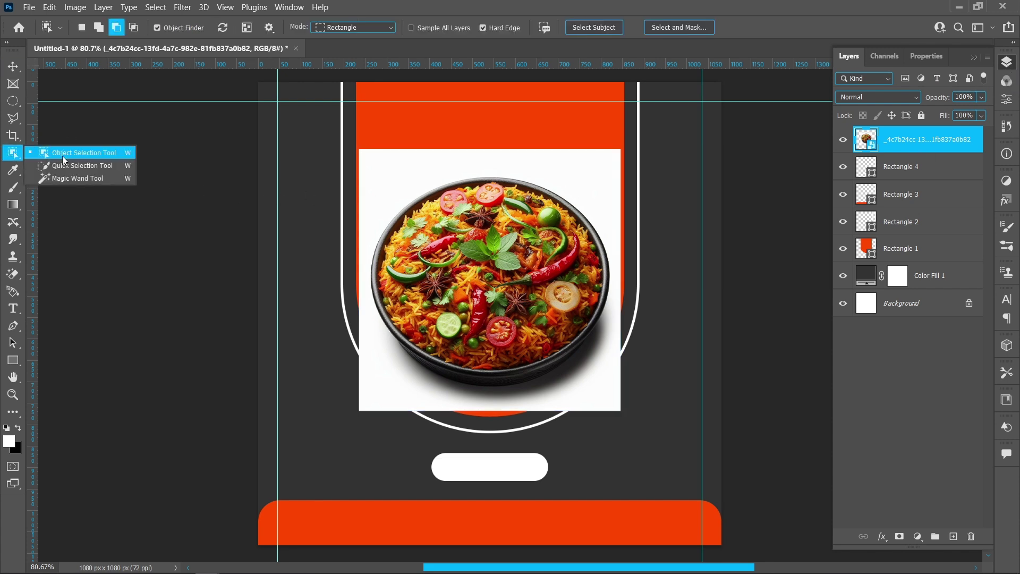
left_click(587, 27)
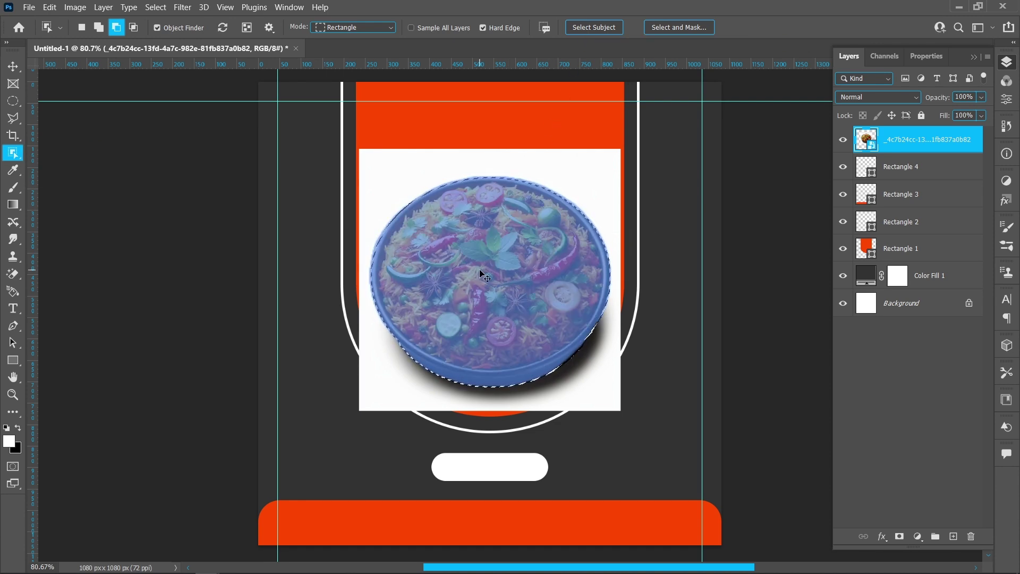
key("ctrl+j")
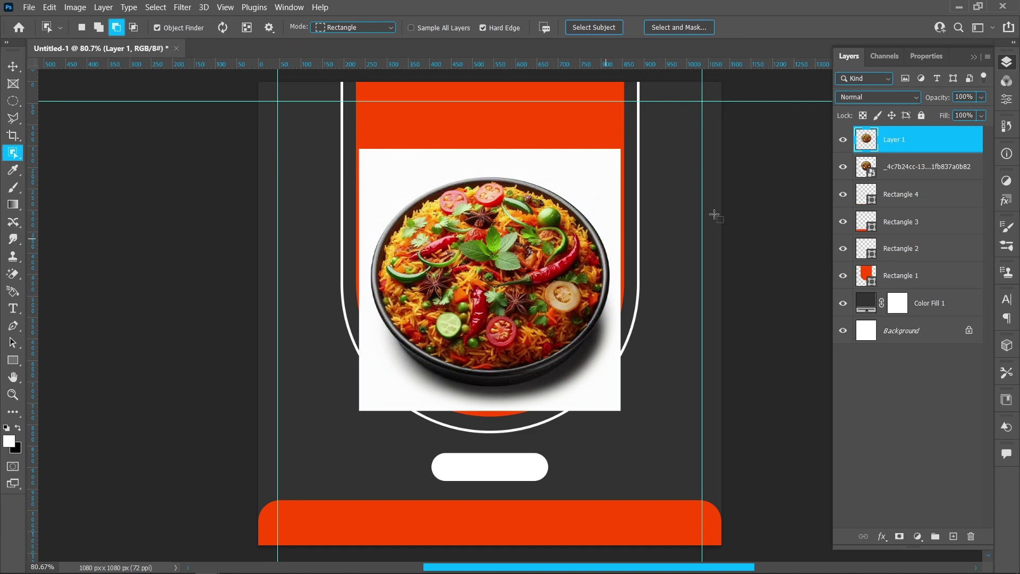
- Set the placed dish image's blend mode to Multiply and group it with the cut-out bowl layer
left_click(934, 171)
left_click(884, 96)
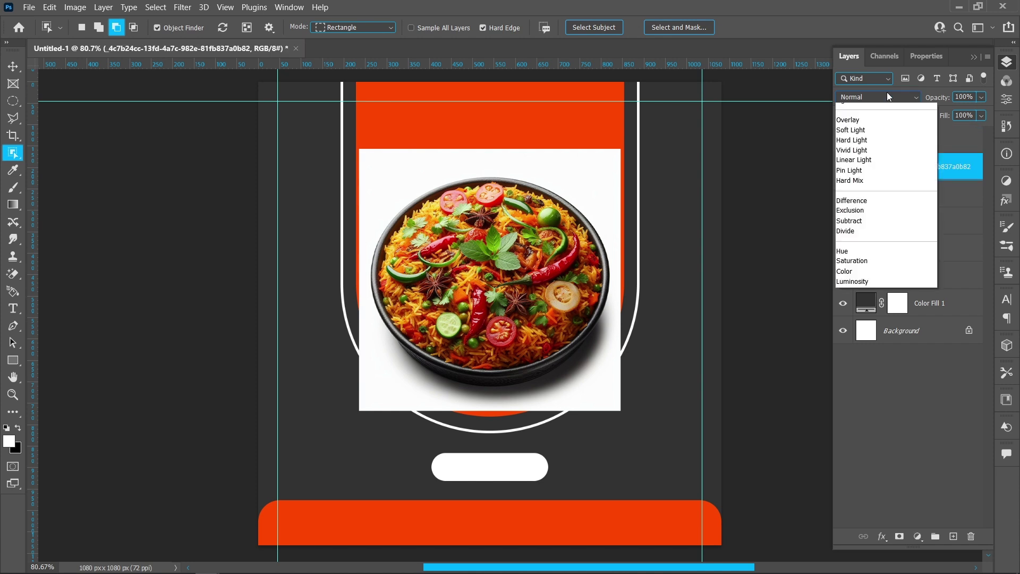
left_click(885, 142)
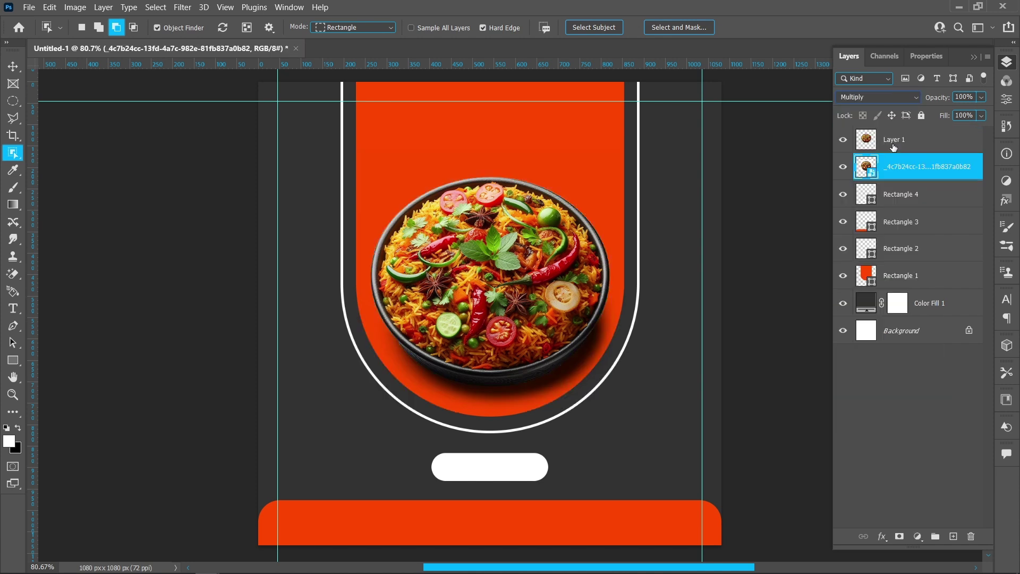
left_click(929, 144, "shift")
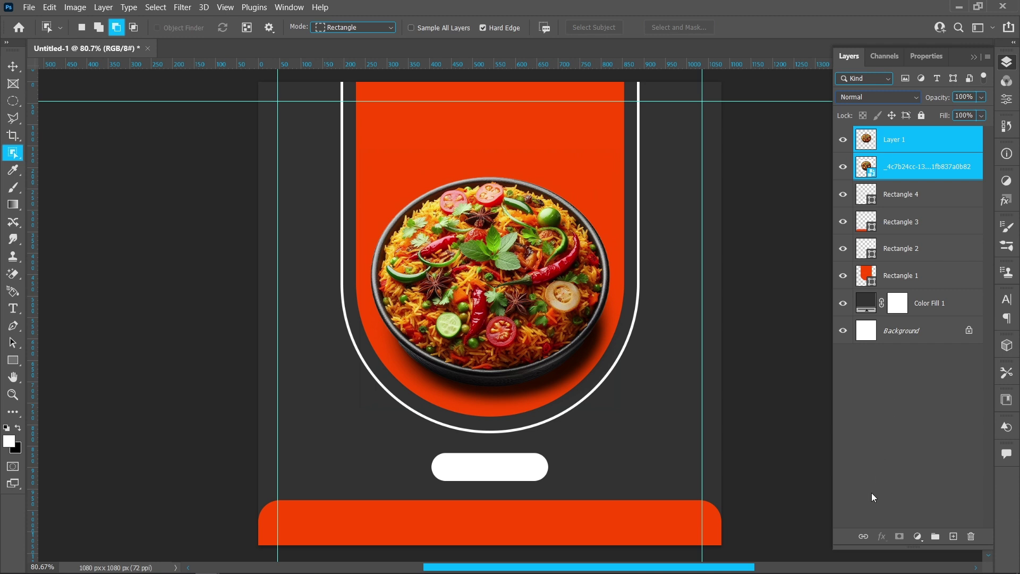
left_click(936, 536)
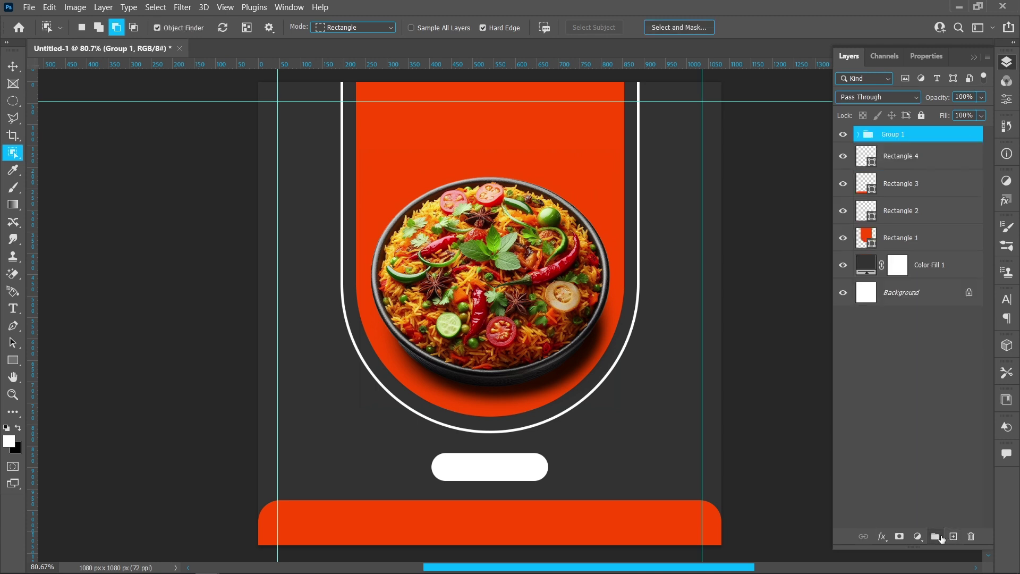
- Start transforming the dish group and shift it straight down to about Y 498.7 px
key("ctrl+t")
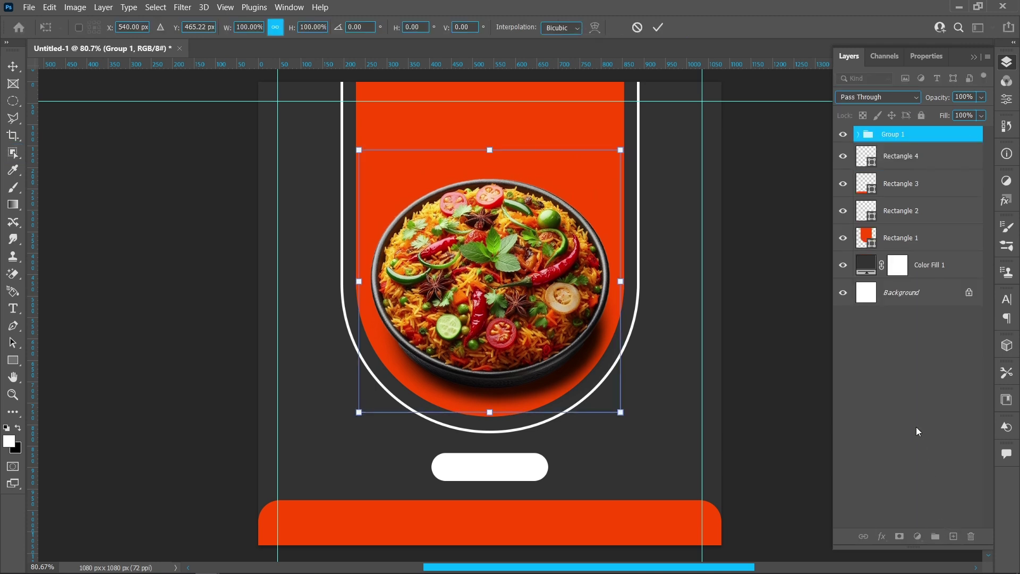
key("Down")
key("Down")
key("Down")
key("Down")
key("Down")
key("Down")
key("Down")
key("Down")
key("Down")
key("Down")
key("Down")
key("Down")
key("Down")
key("Down")
key("Down")
key("Down")
key("Down")
key("Down")
key("Down")
key("Down")
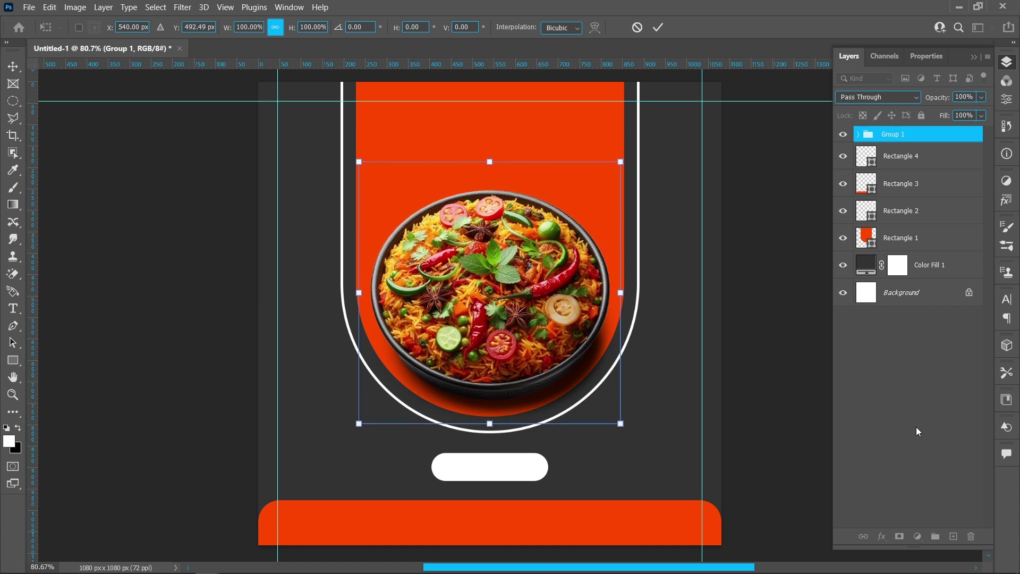
key("Down")
key("Down")
key("Down")
key("Down")
key("Down")
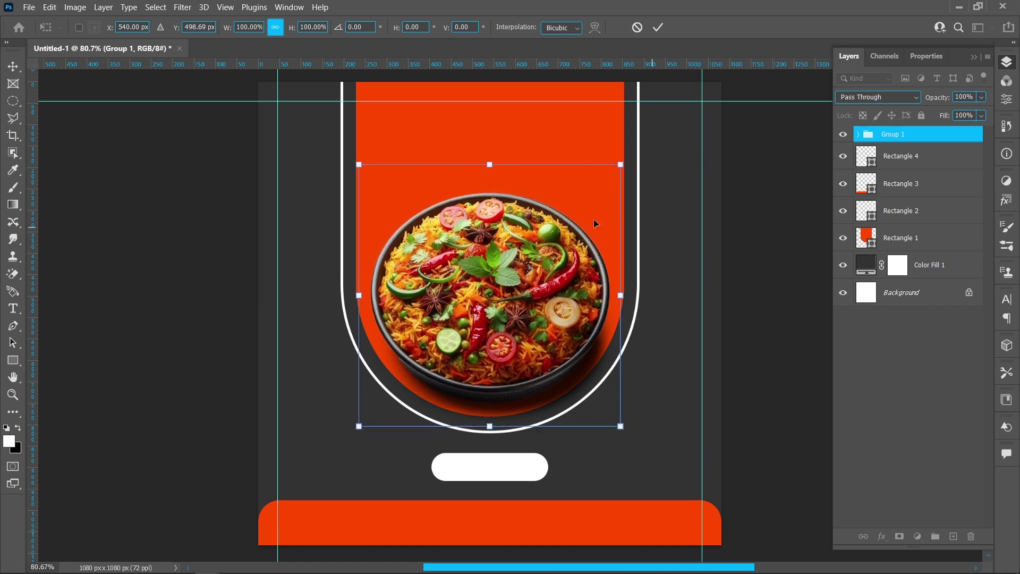
- Enlarge the dish group slightly to the width of the orange shape and raise it to about Y 483 px
left_click_drag(488, 164, 489, 159)
key("ctrl+z")
key("ctrl+z")
key("ctrl+z")
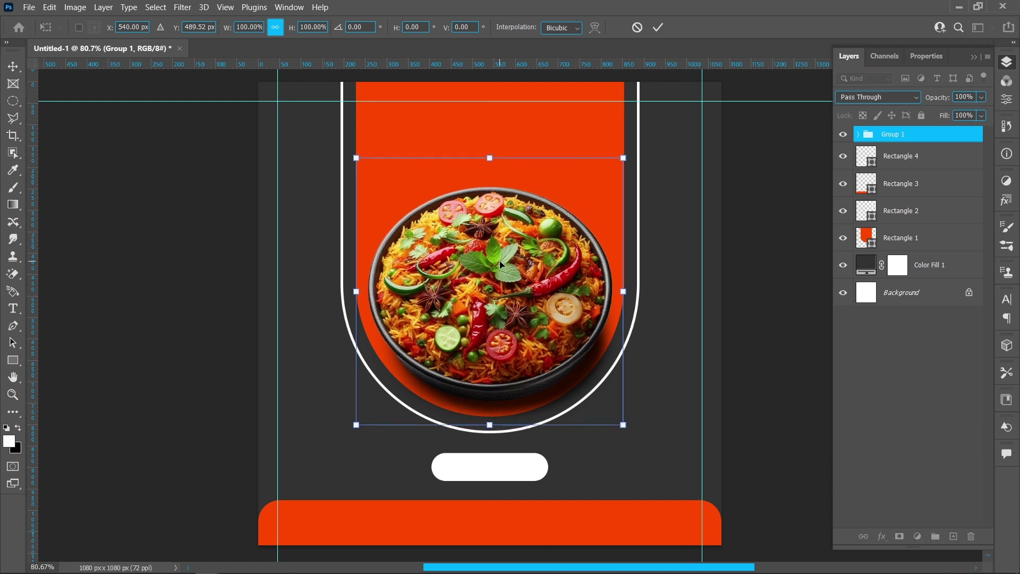
key("Up")
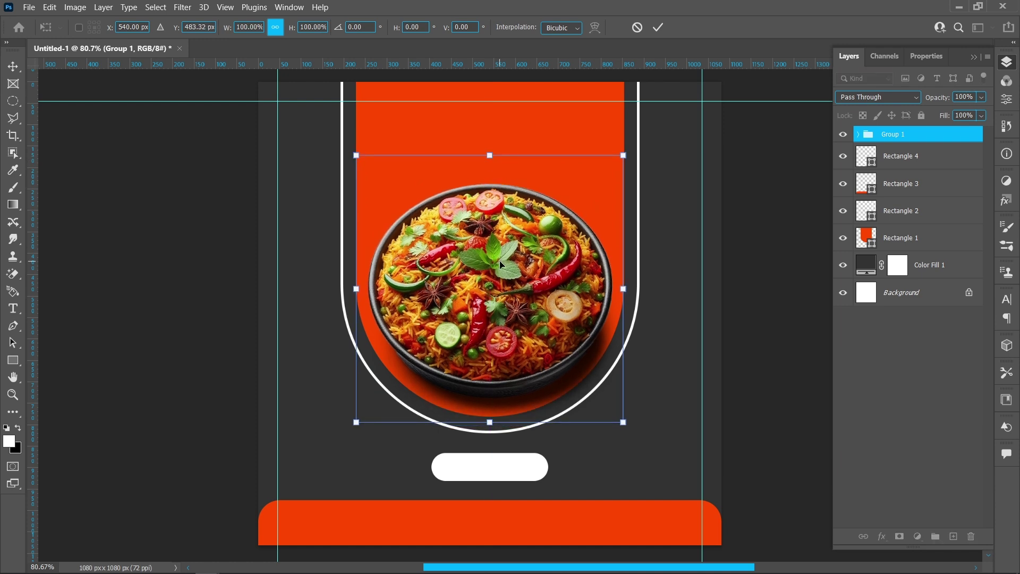
left_click(662, 28)
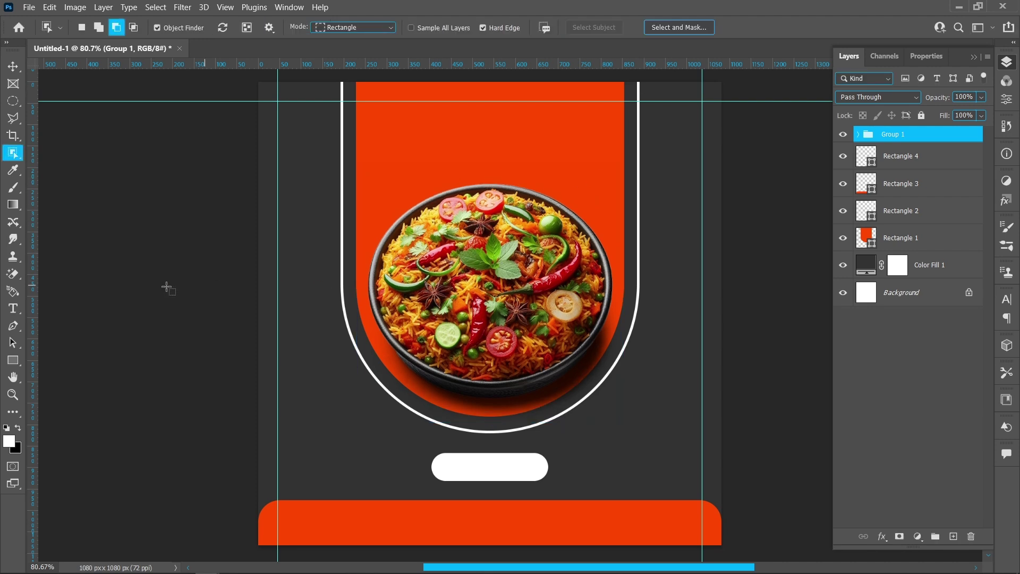
- Add the white title text "Biryani" above the dish in the Badcats font at 185 pt
left_click(13, 308)
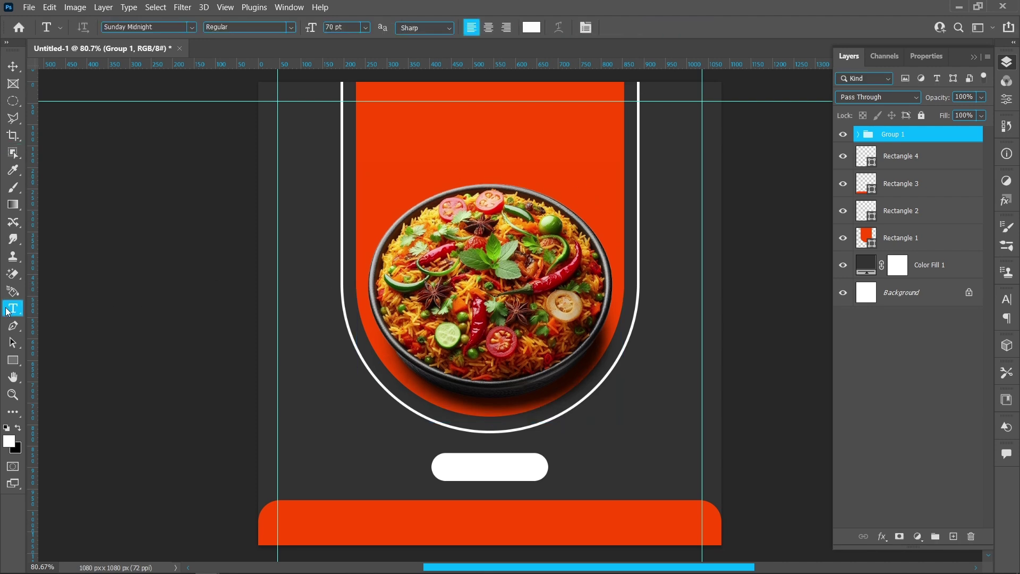
left_click(412, 143)
type("Biryani")
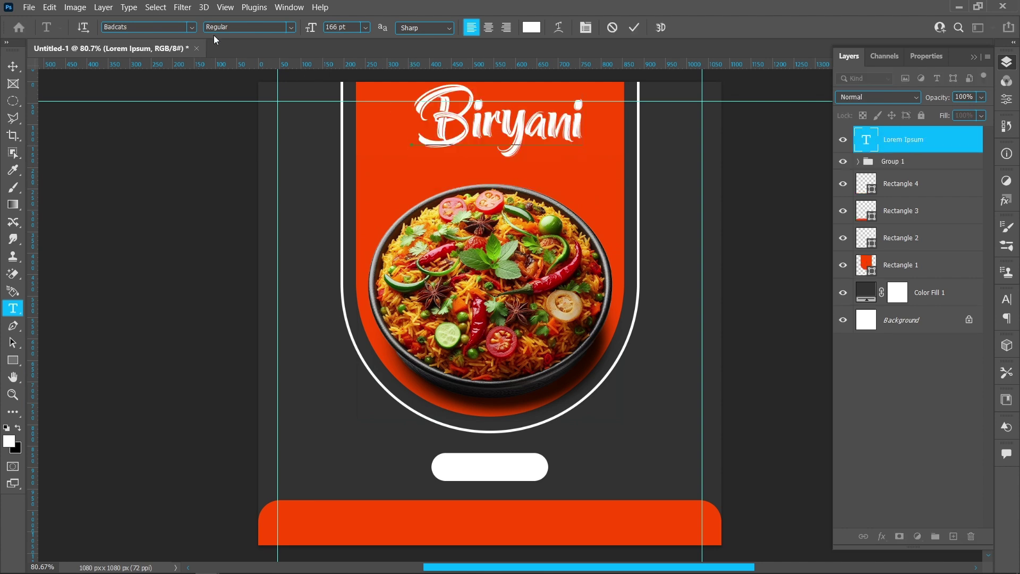
left_click(192, 27)
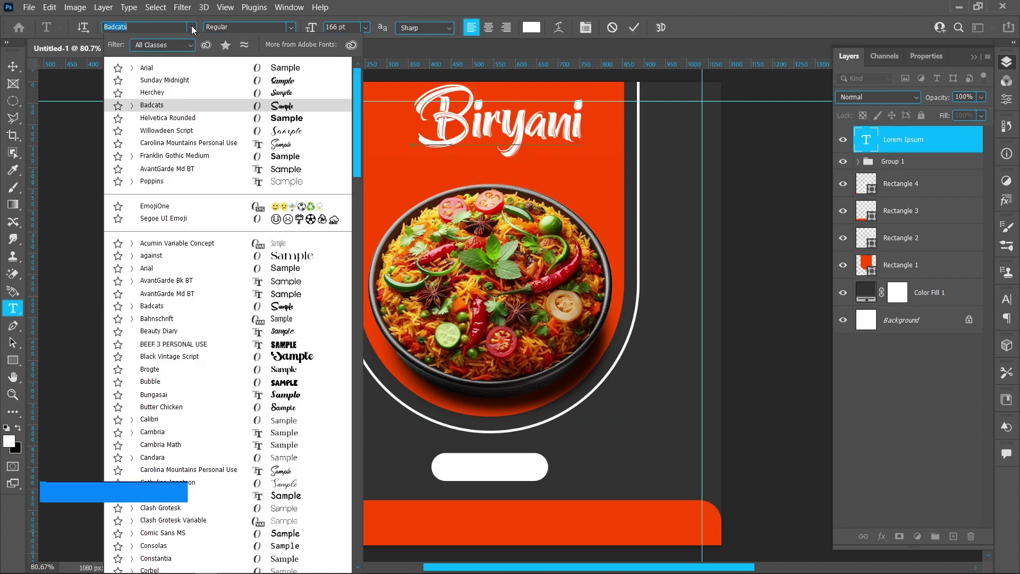
left_click(200, 104)
double_click(559, 136)
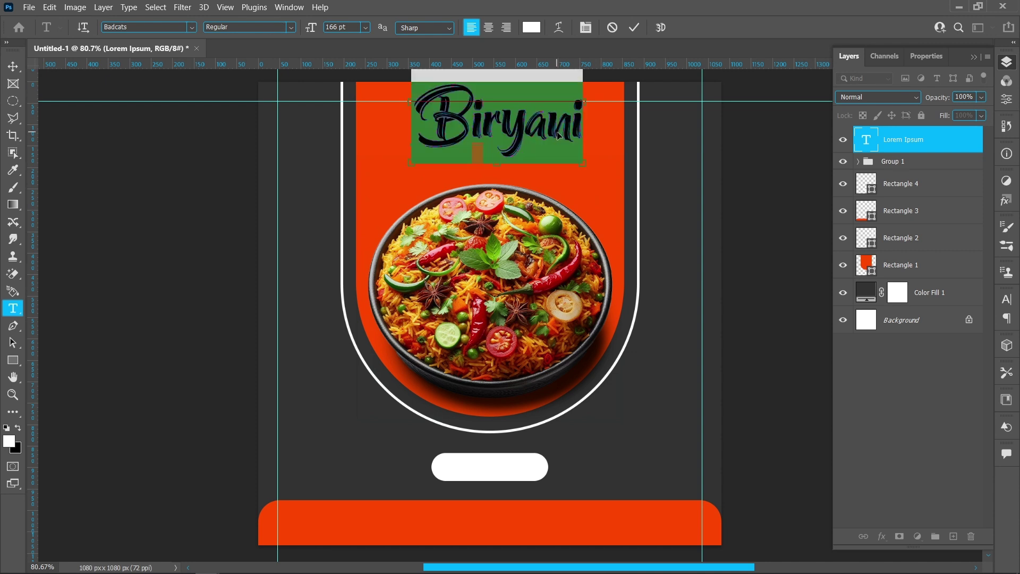
left_click(340, 25)
type("85")
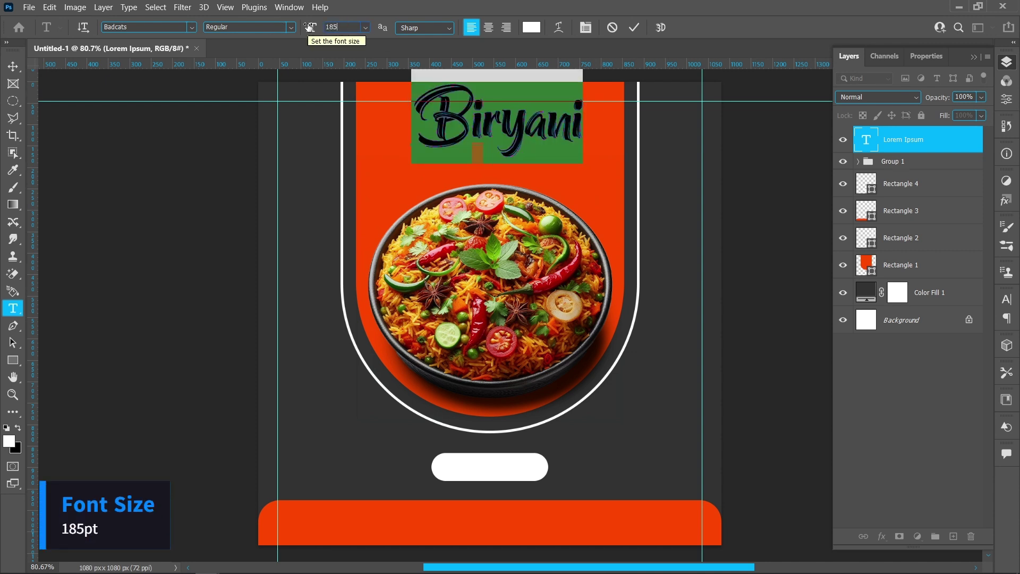
key("Return")
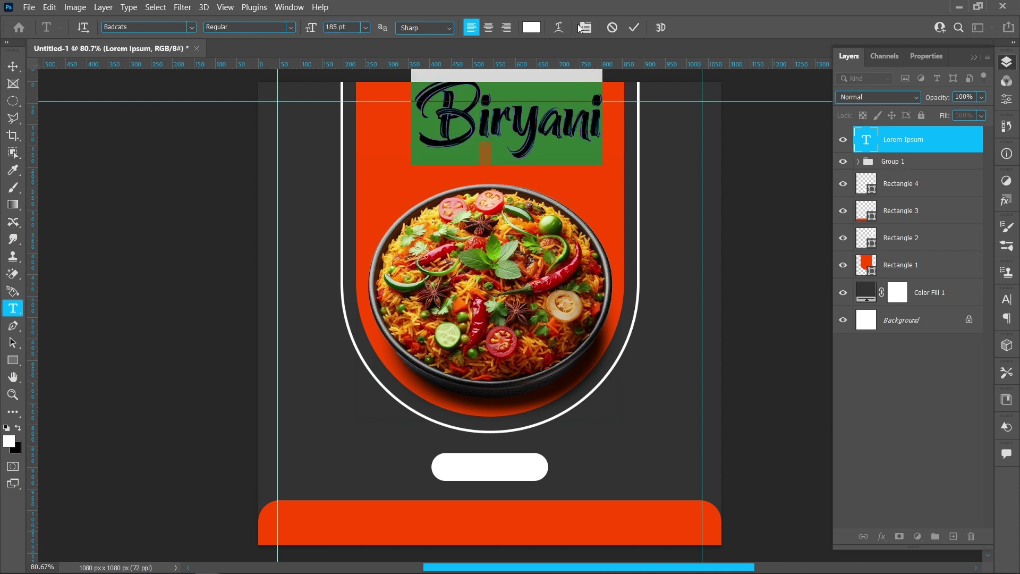
left_click(634, 27)
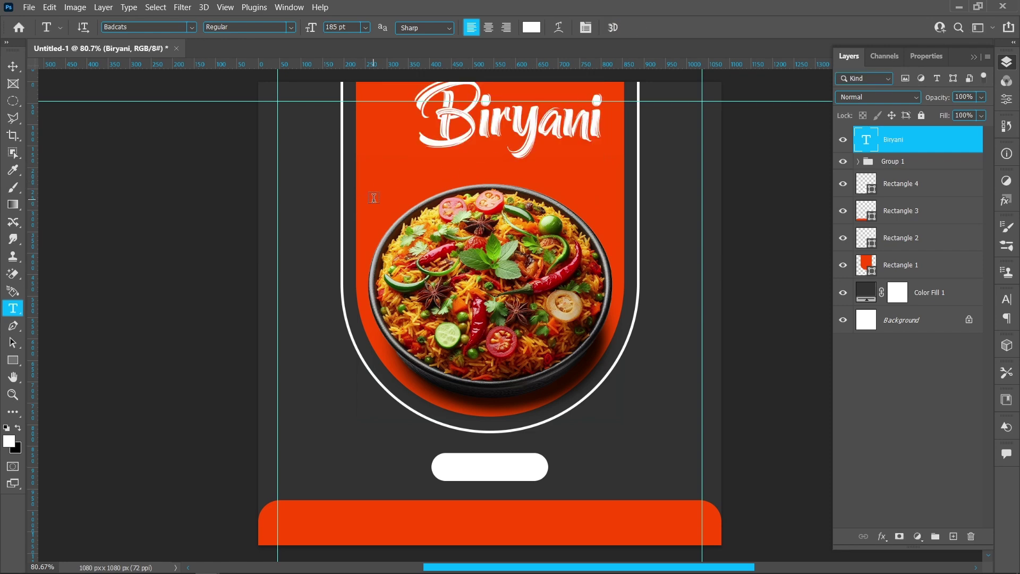
- Add the white text "Time" beside the dish's upper-left rim in Sunday Midnight at 80 pt
left_click(374, 197)
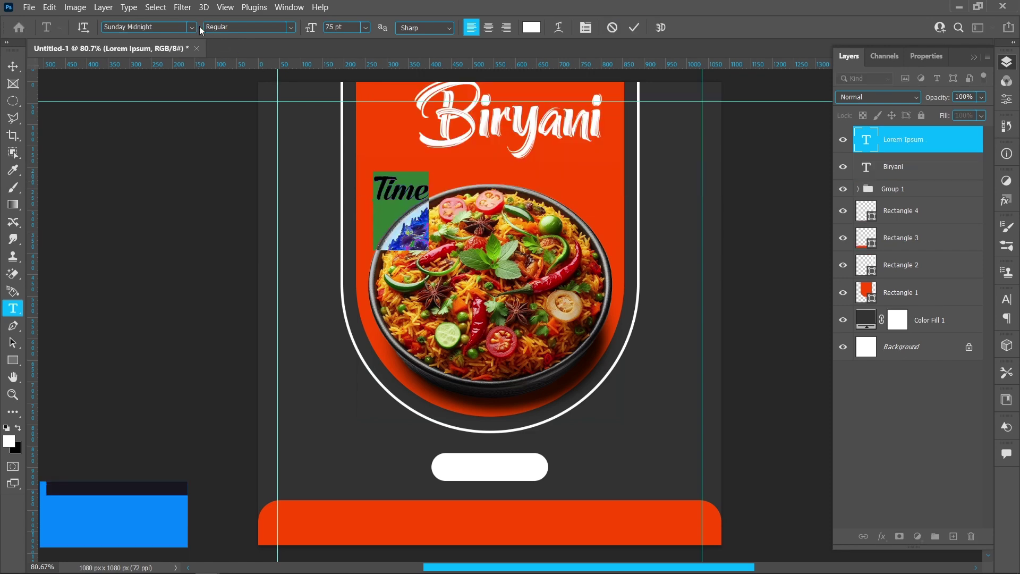
left_click(191, 27)
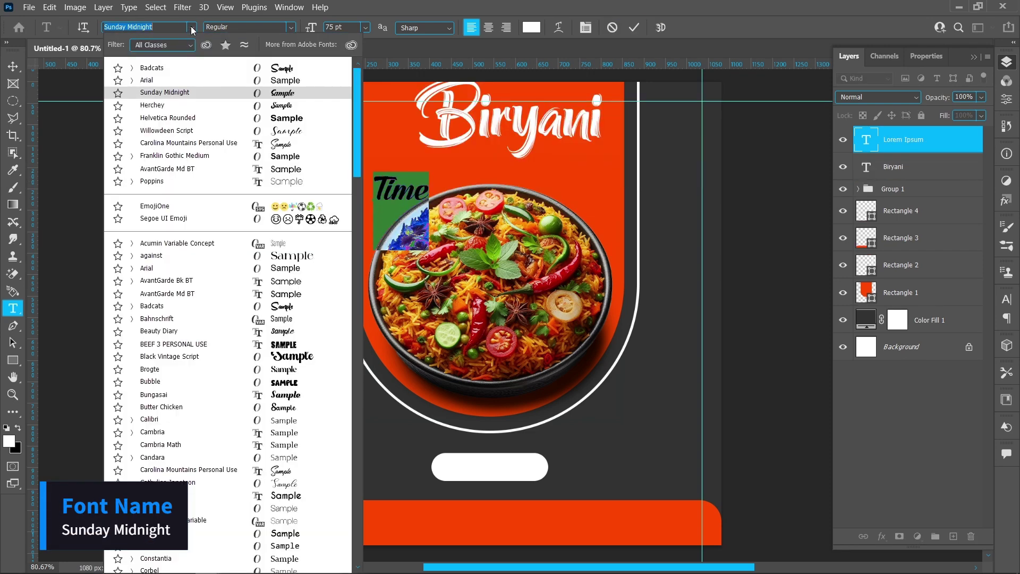
left_click(200, 93)
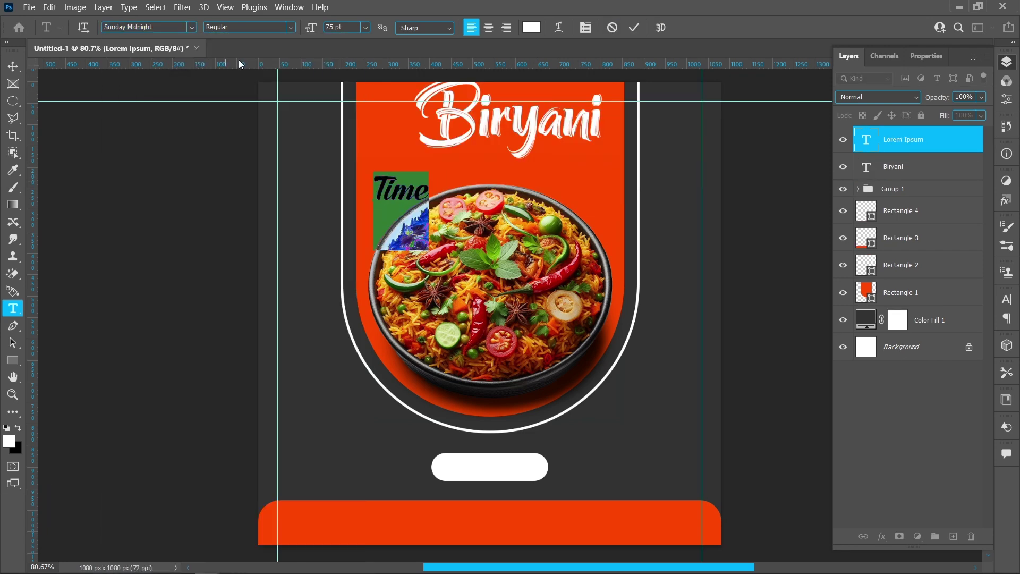
left_click(346, 27)
type("80")
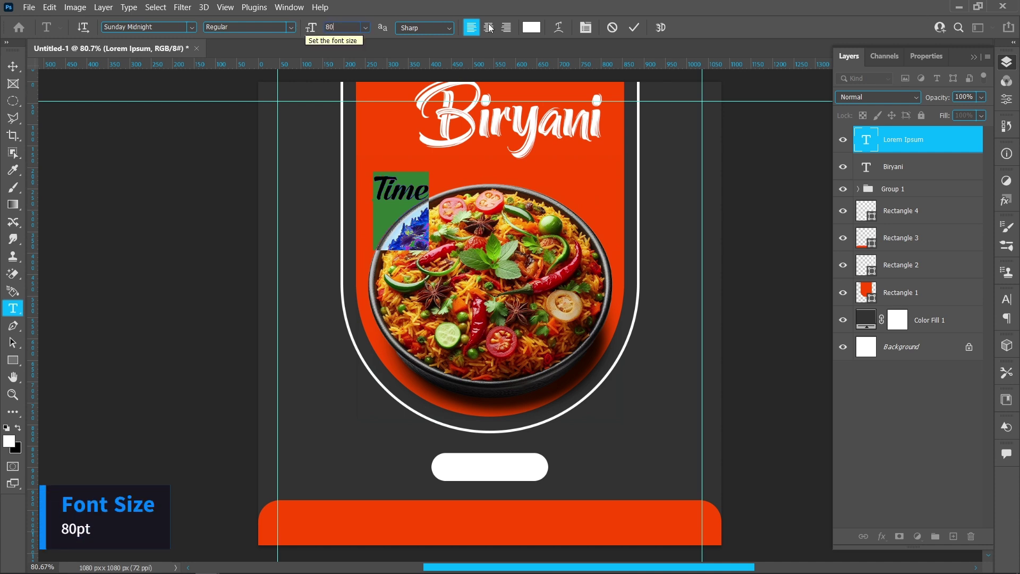
left_click(634, 28)
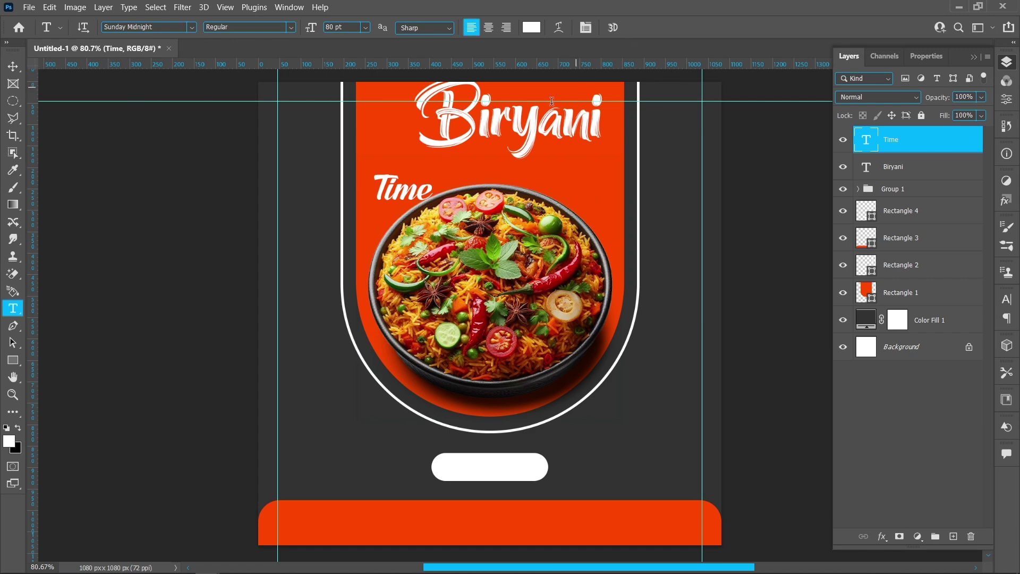
- Add the white text "Delicious" beside the dish's upper-right rim in Sunday Midnight at 65 pt
left_click(570, 201)
type("Delicious")
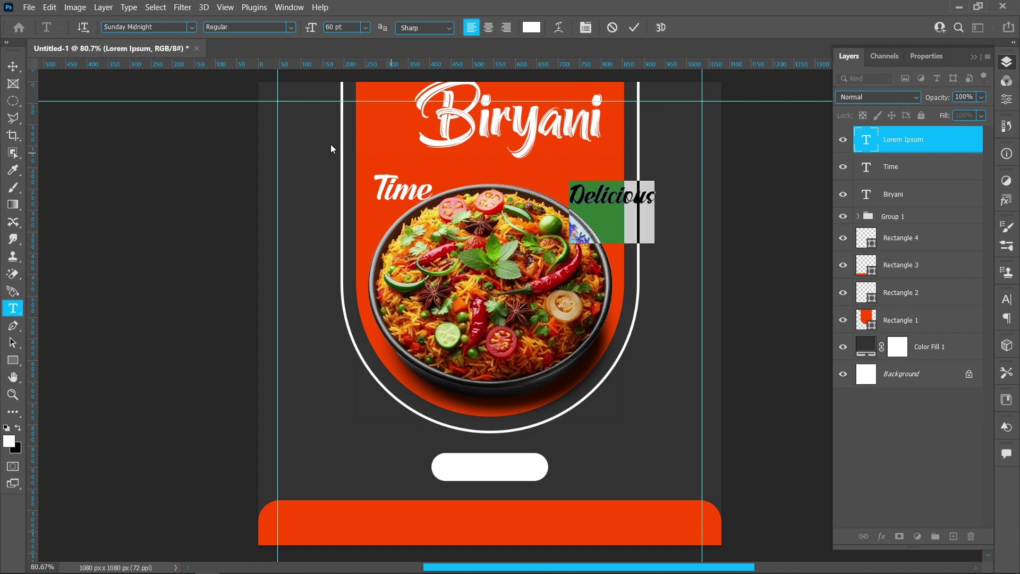
left_click(190, 31)
left_click(195, 70)
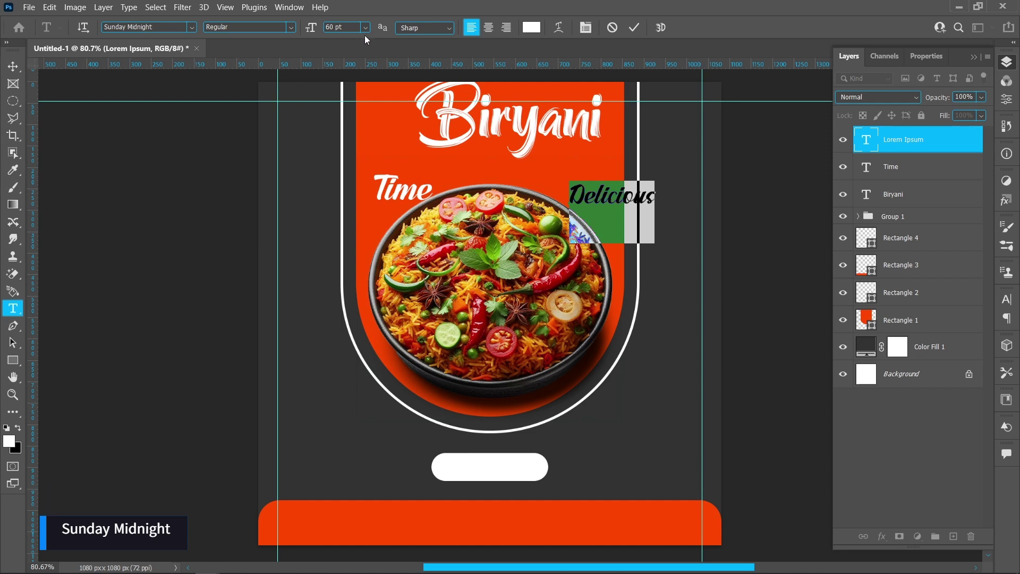
left_click_drag(312, 28, 317, 29)
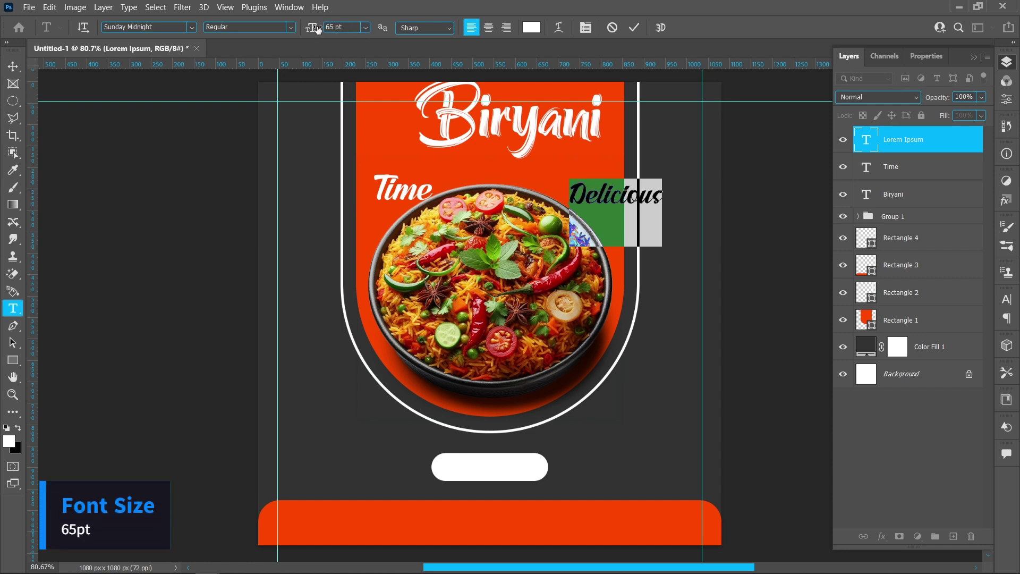
left_click(634, 27)
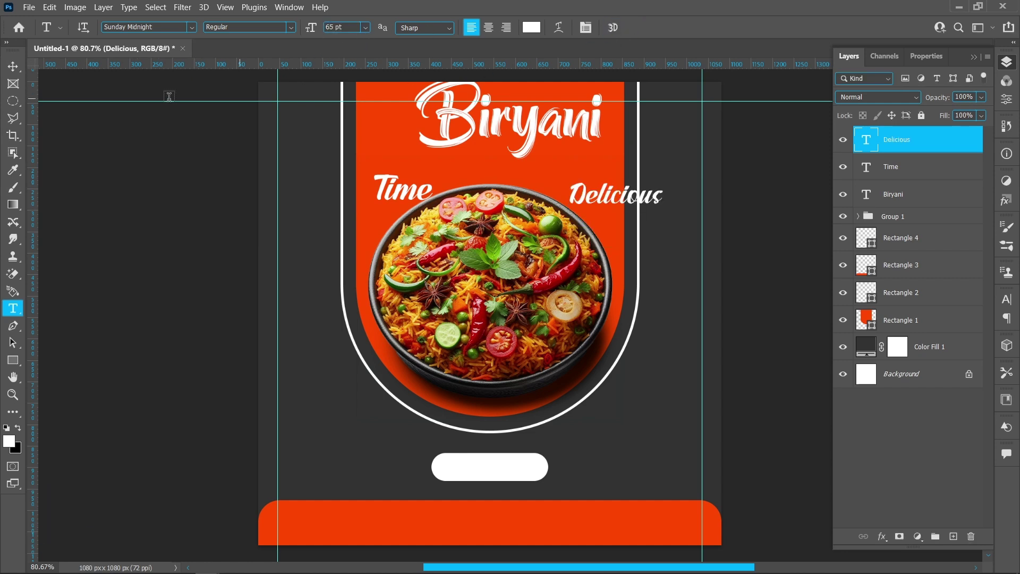
- Move the "Biryani" title down to the upper margin guide and centre it horizontally on the canvas
left_click(12, 67)
left_click(212, 158)
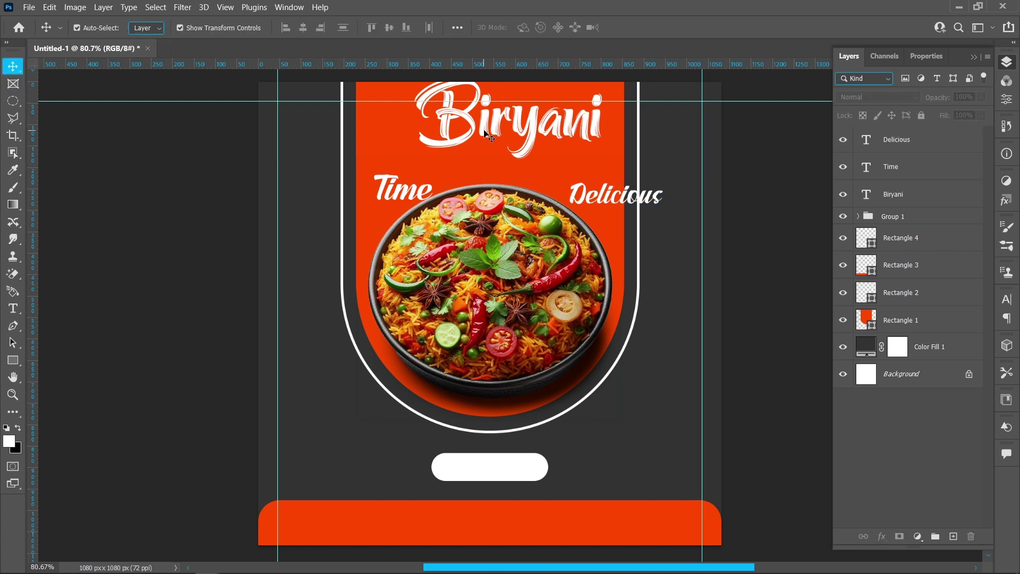
left_click_drag(484, 133, 475, 150)
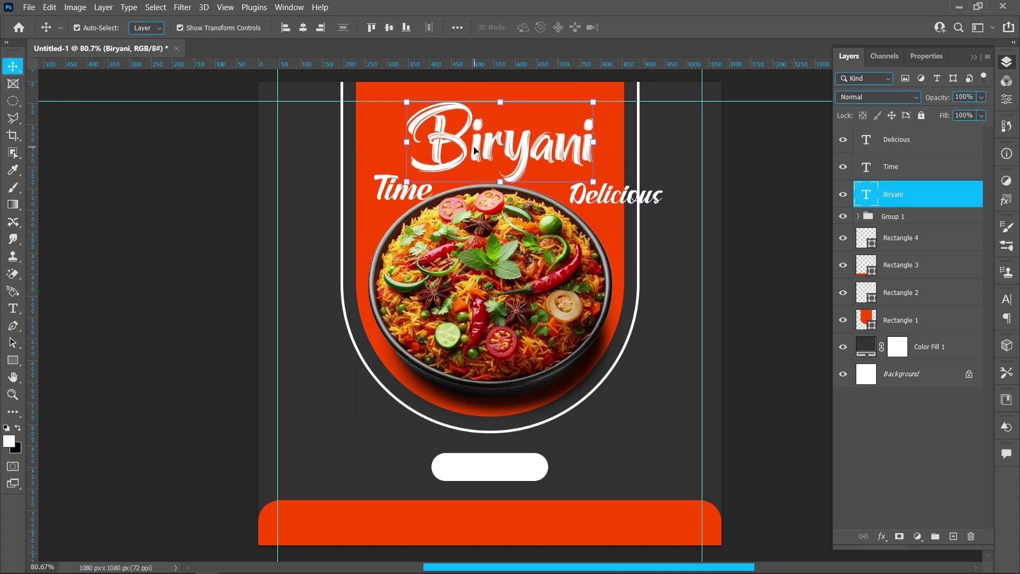
left_click(306, 34)
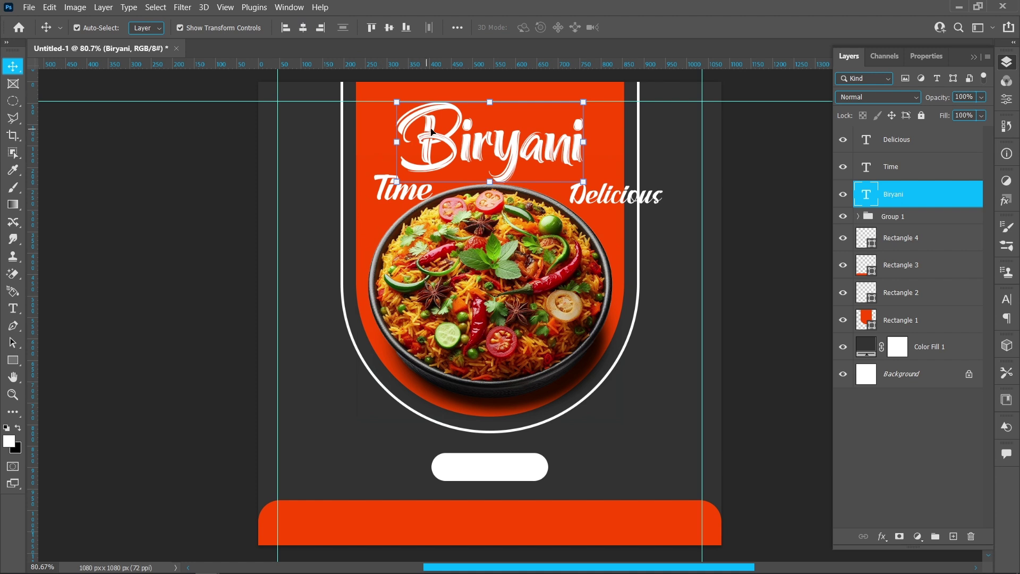
key("Up")
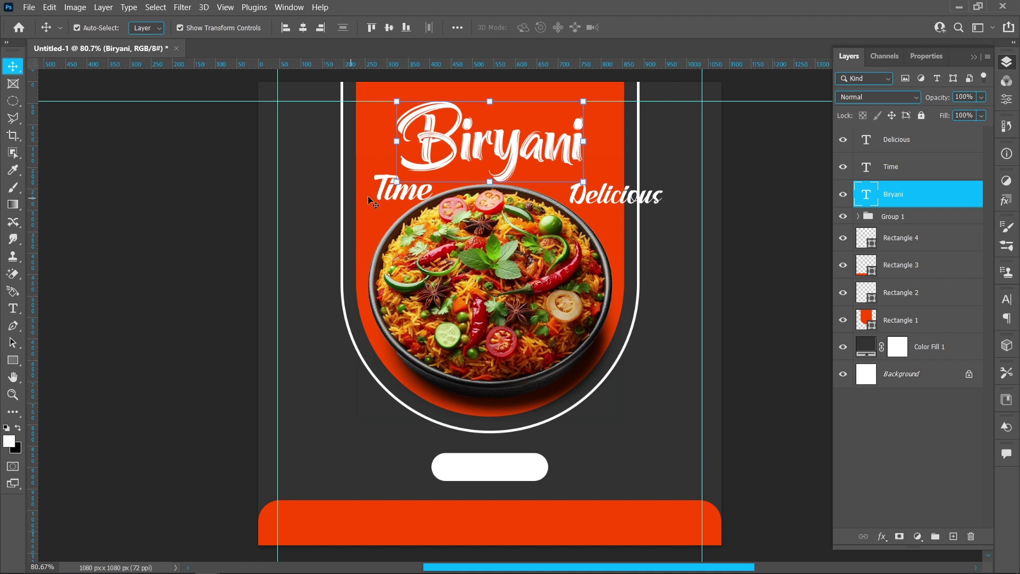
left_click(751, 200)
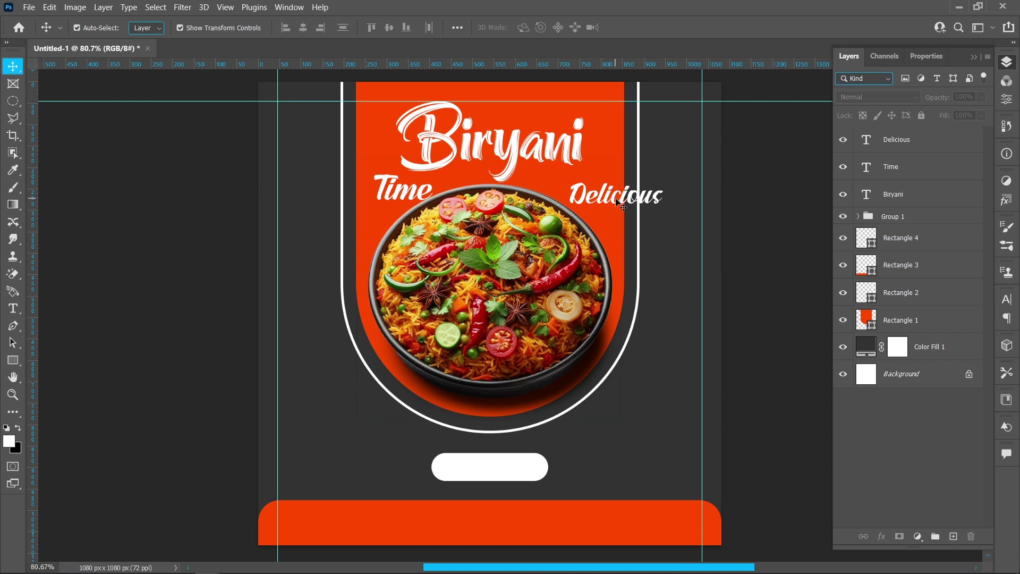
- Move "Delicious" above the lowercase letters of "Biryani", nudge it up to the upper margin guide, and clear the selection
left_click_drag(621, 204, 525, 125)
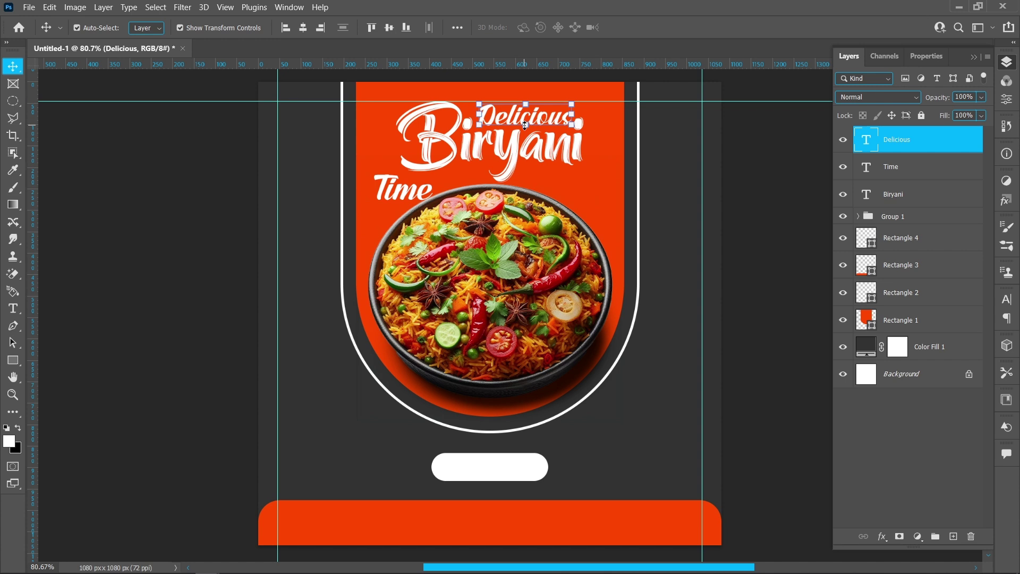
key("Left")
key("Left")
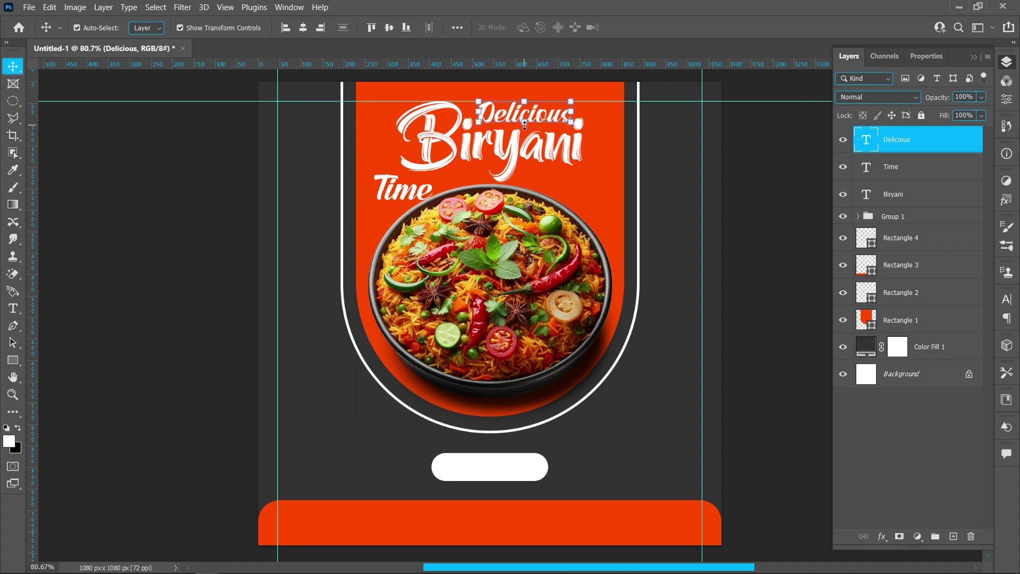
key("Up")
key("Down")
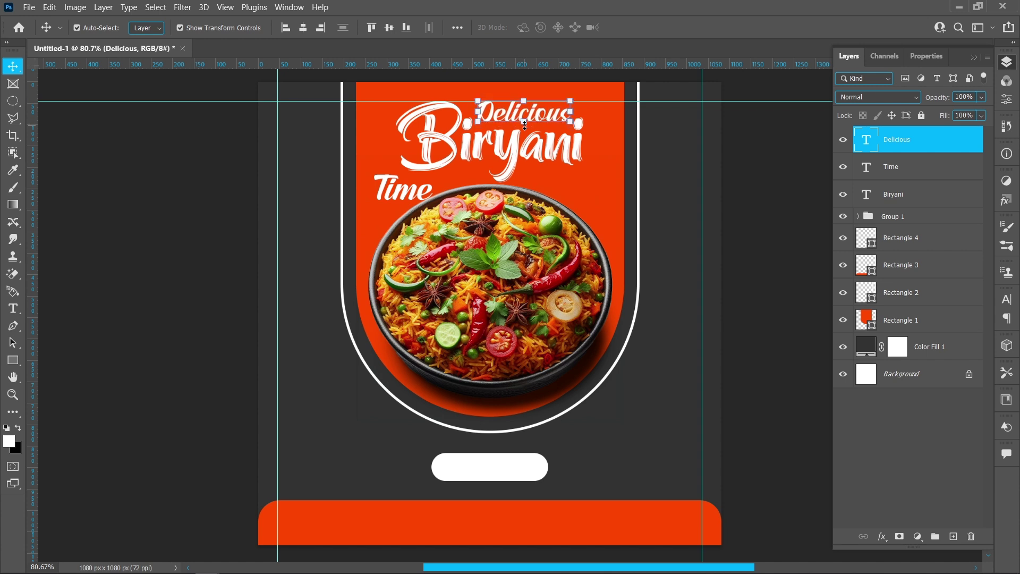
key("Up")
left_click(752, 205)
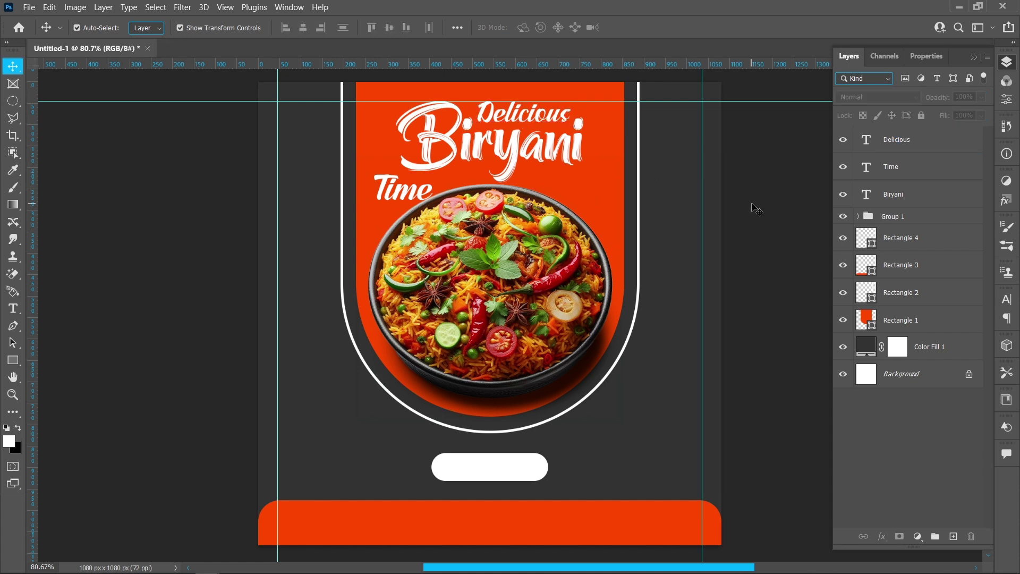
- Move "Time" under the "ani" of "Biryani", nudge it down and to the right, and clear the selection
left_click_drag(413, 196, 554, 183)
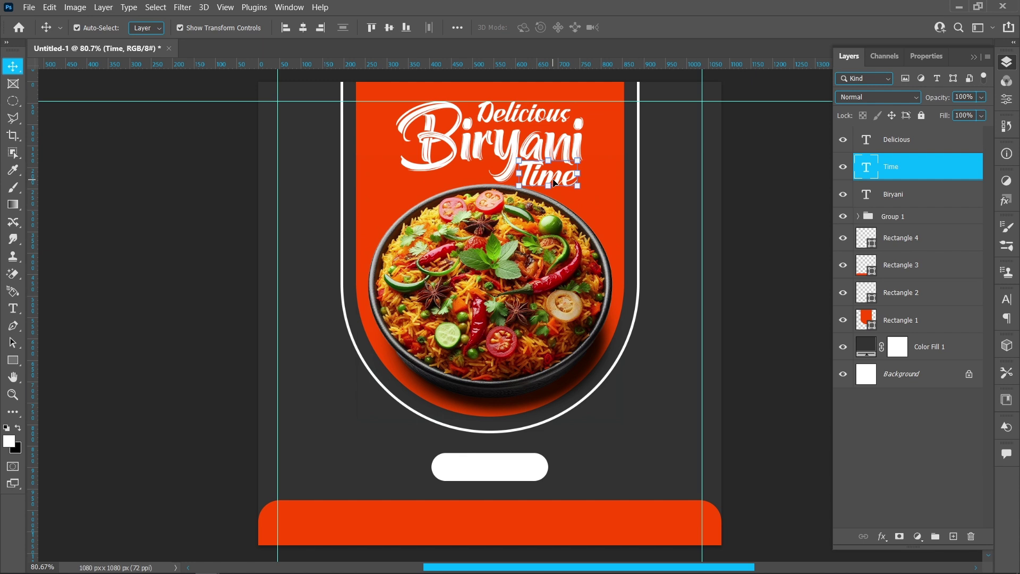
key("Down")
key("Down")
key("Down")
key("Down")
key("Right")
key("Right")
key("Right")
key("Right")
key("Right")
key("Right")
key("Right")
key("Right")
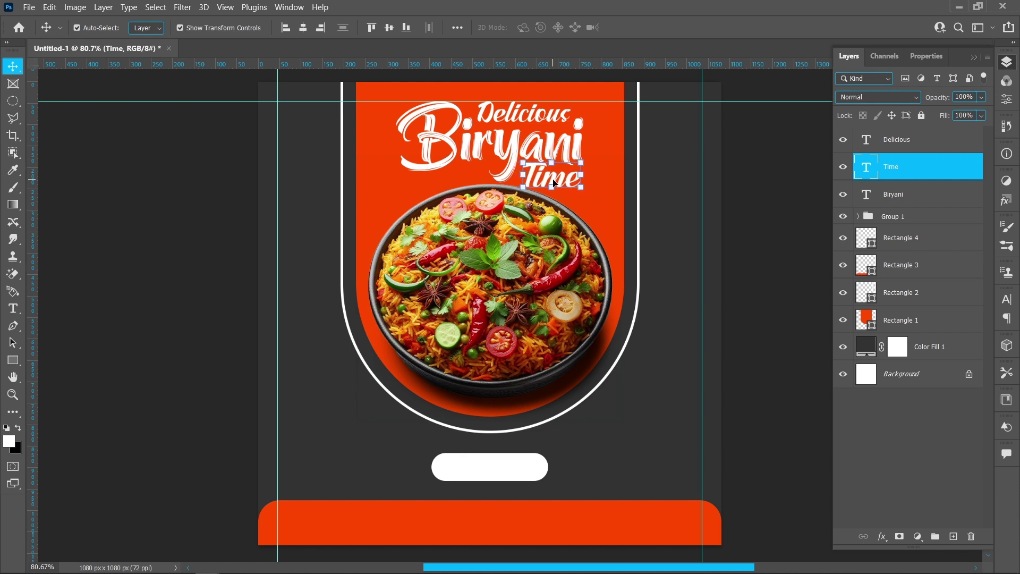
key("Right")
key("Right")
key("Right")
key("Right")
key("Right")
key("Right")
key("Right")
key("Down")
key("Down")
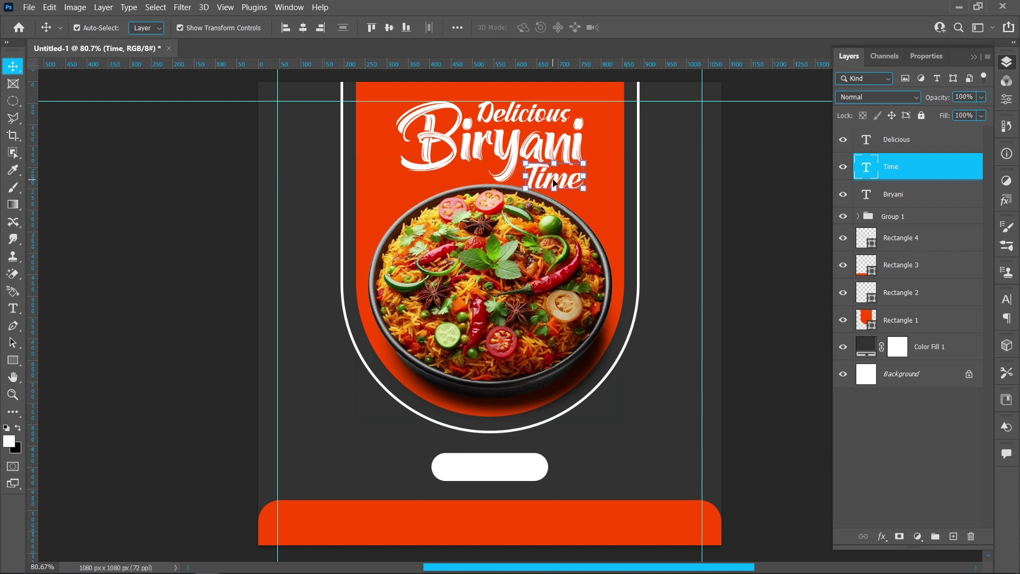
left_click(760, 283)
- Nudge the biryani dish slightly down, away from the title text, and clear the selection
left_click(518, 307)
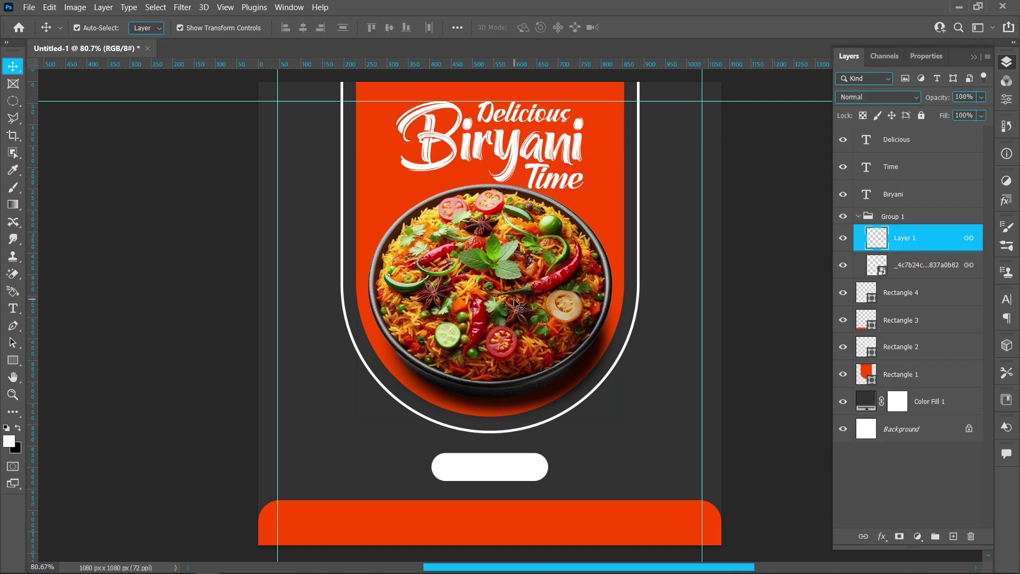
key("Down")
key("Down")
key("Down")
key("Down")
key("Down")
key("Down")
key("Down")
key("Down")
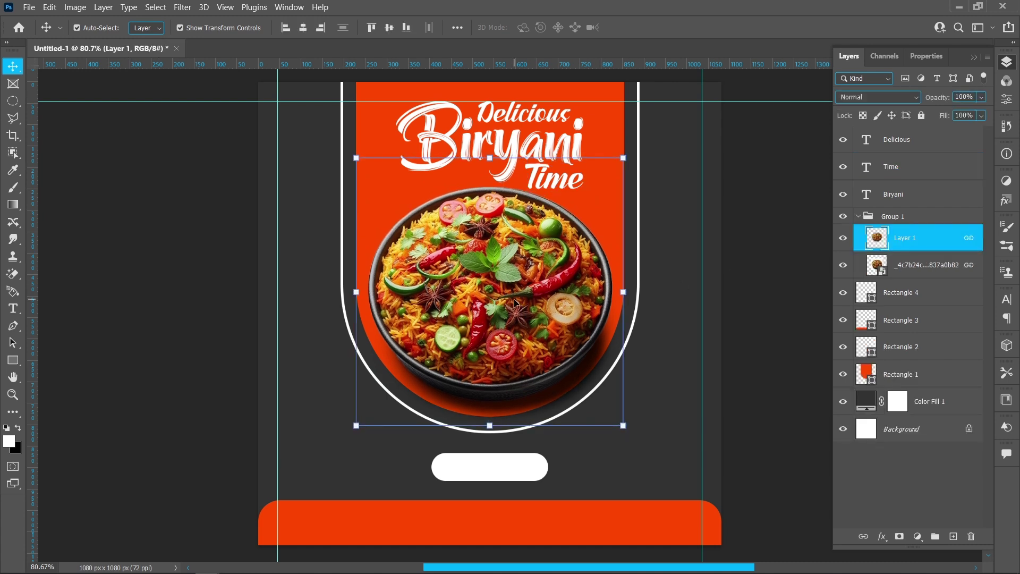
left_click(802, 285)
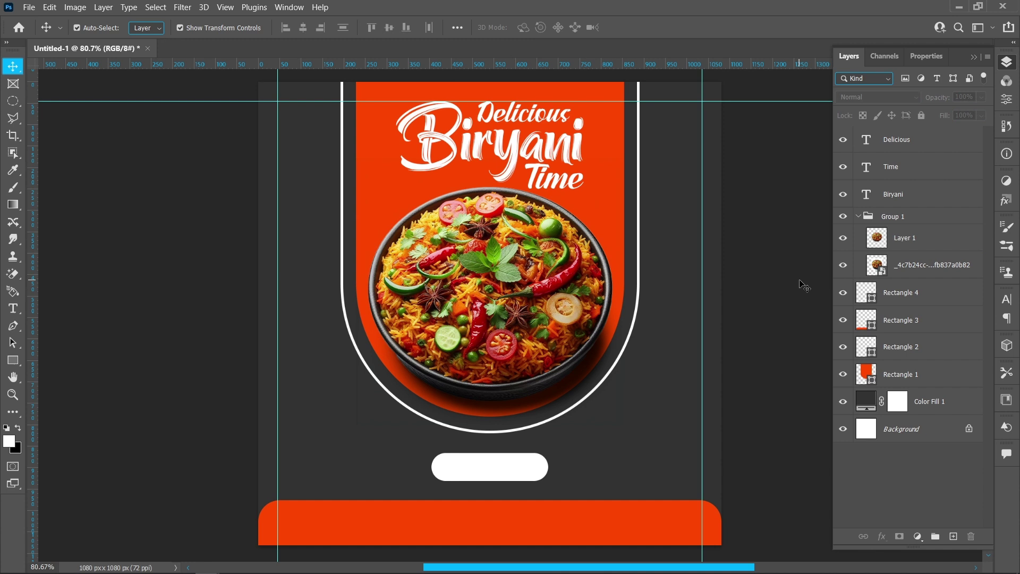
- Nudge "Time" slightly down toward the dish's rim and clear the selection
left_click(543, 182)
key("Down")
key("Down")
key("Down")
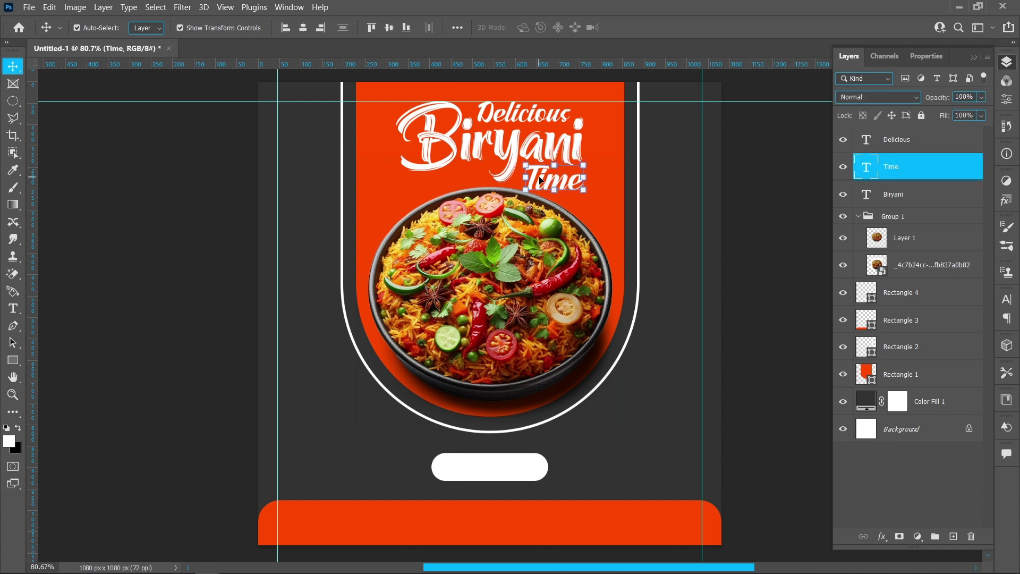
left_click(758, 186)
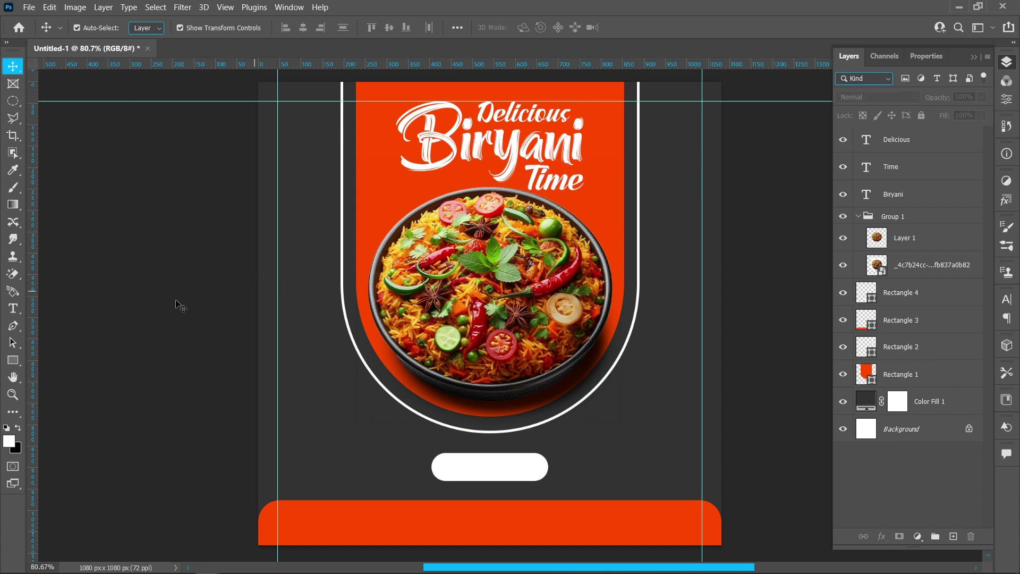
- Add the white text "ORDER NOW" at the dish's lower left in Arial Bold at 30 pt
left_click(13, 308)
left_click(348, 419)
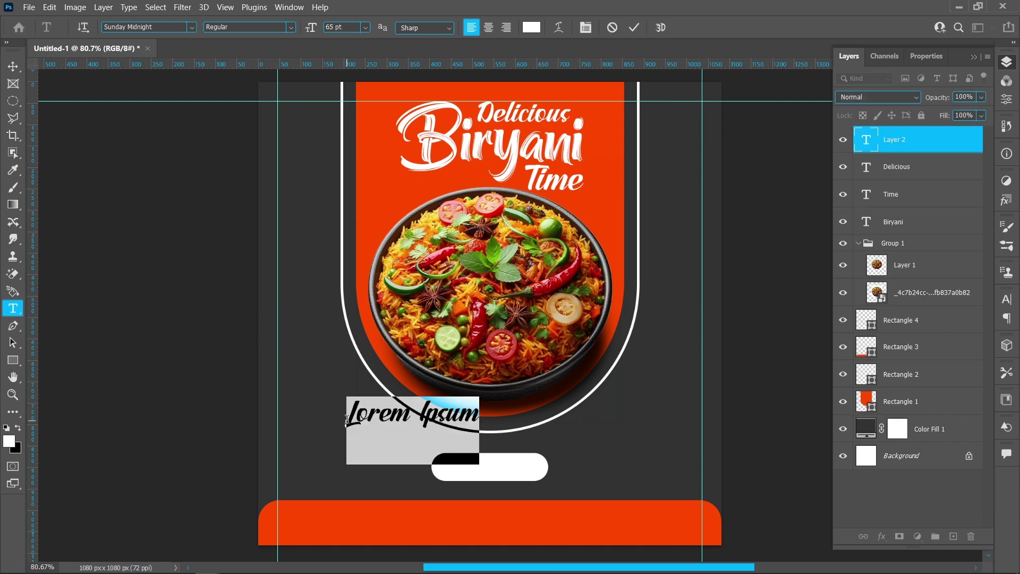
left_click(193, 27)
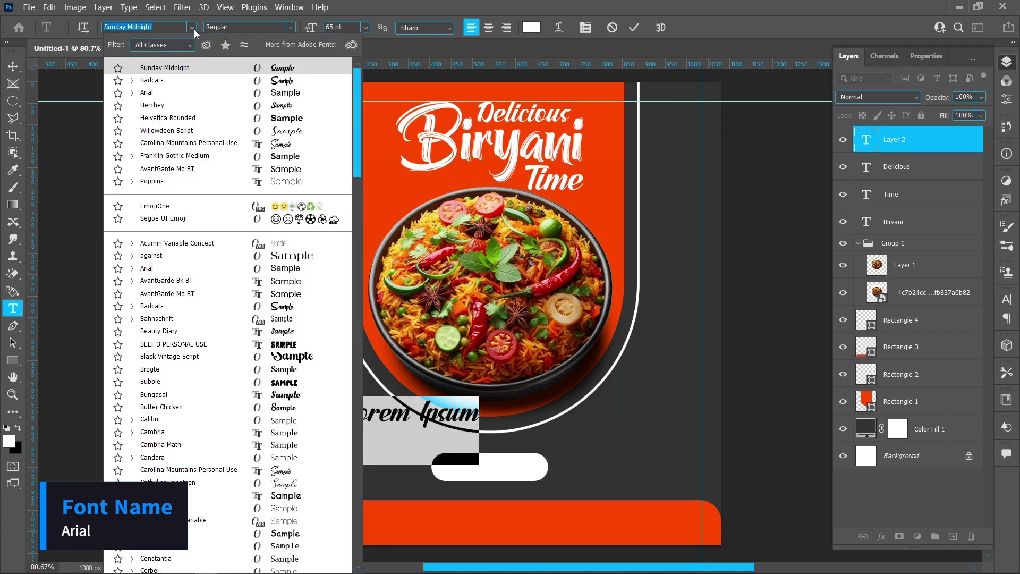
left_click(199, 93)
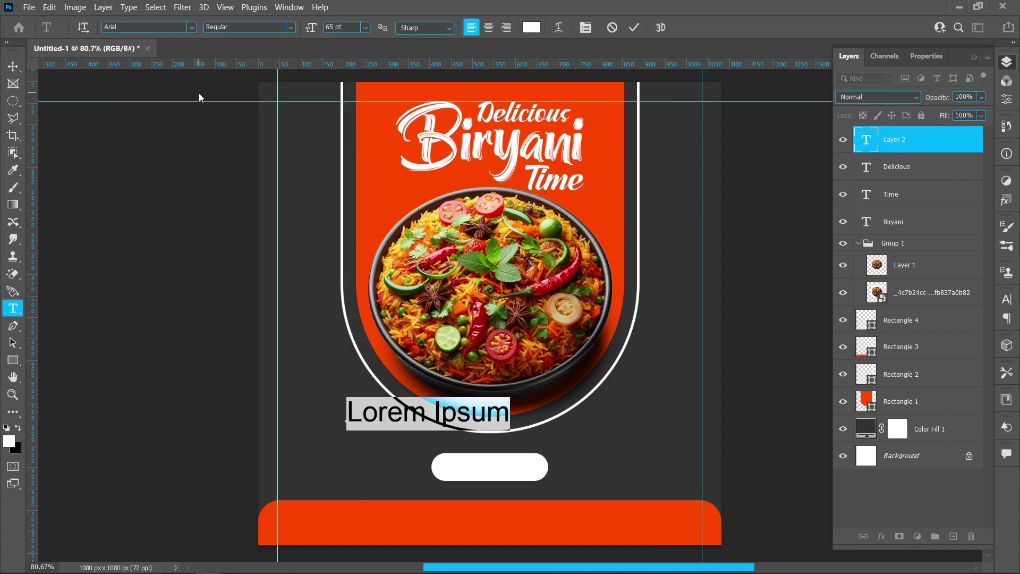
left_click(292, 28)
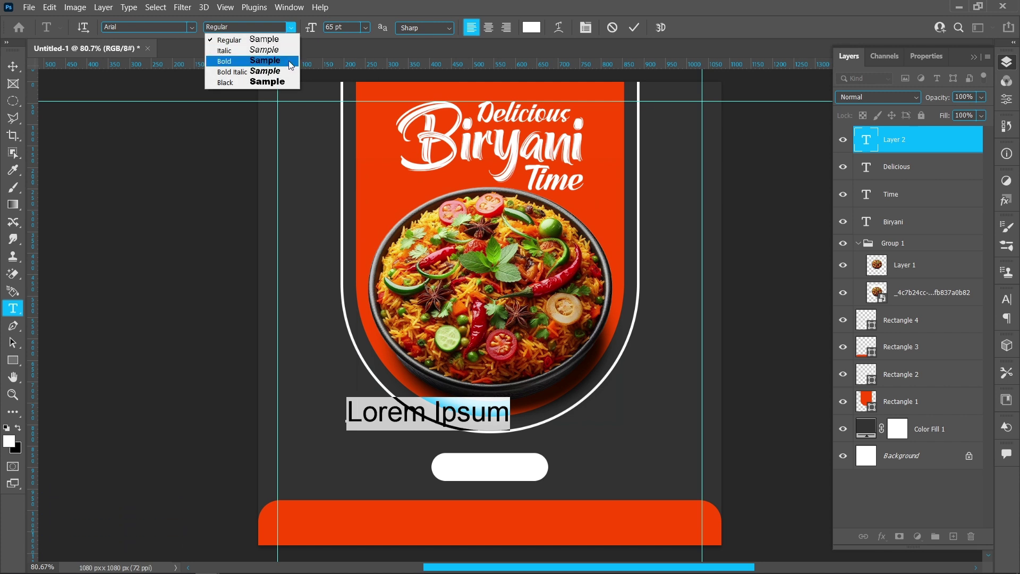
left_click(255, 61)
left_click(307, 27)
type("30")
key("Return")
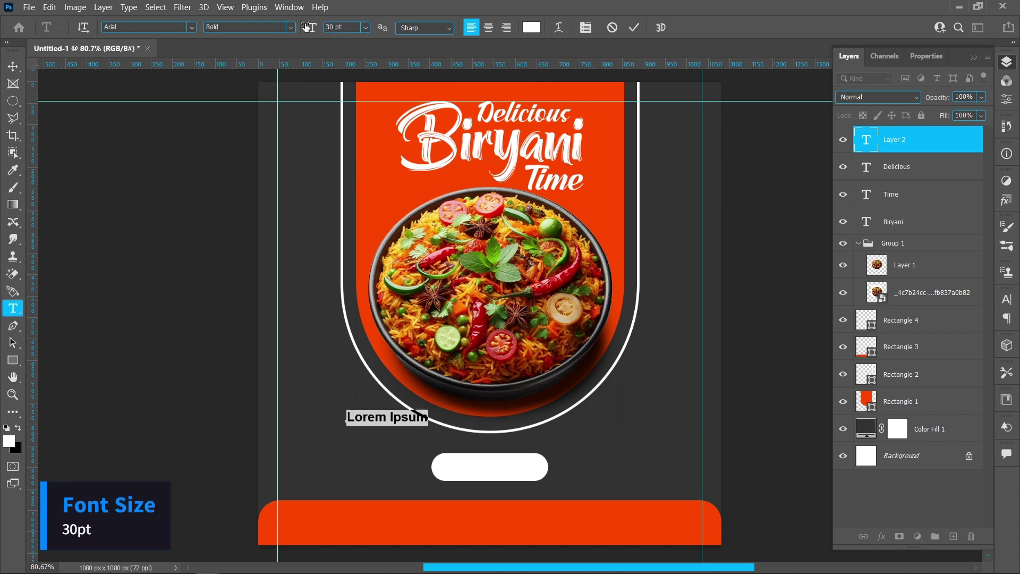
type("ORD")
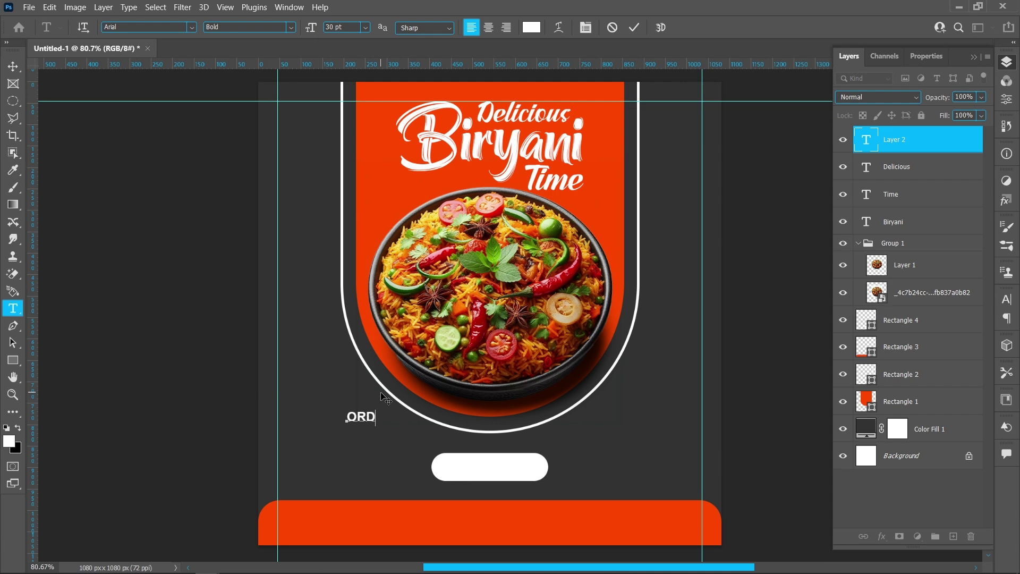
type("ER NOW")
- Change the whole "ORDER NOW" text to the Black font style and commit it
key("ctrl+a")
left_click(290, 27)
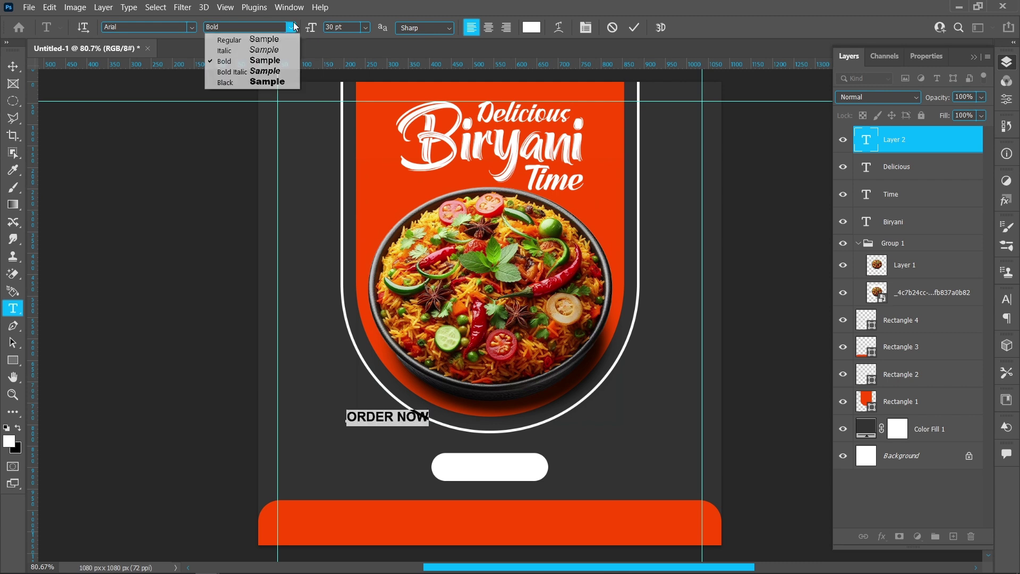
left_click(293, 80)
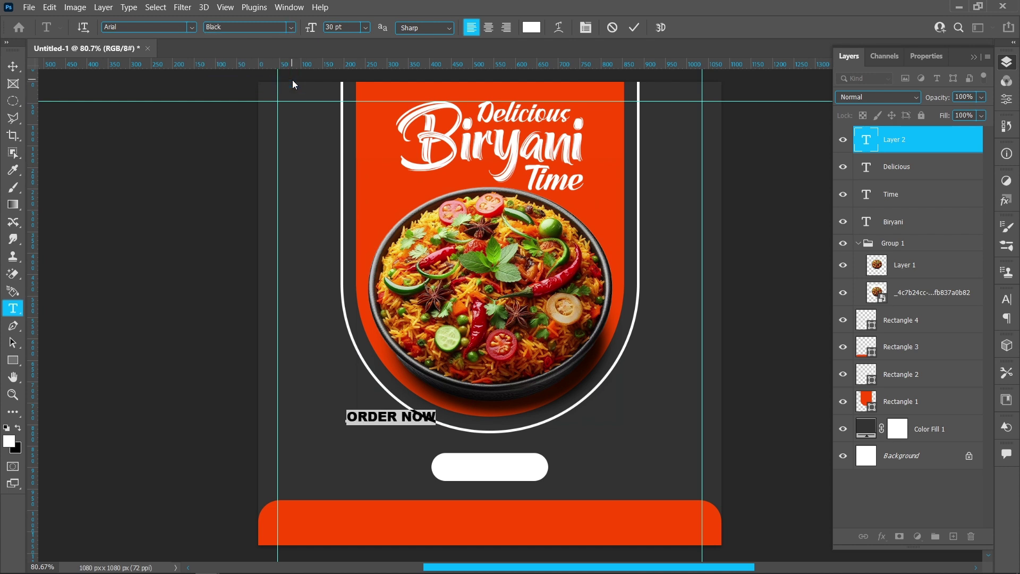
left_click(13, 66)
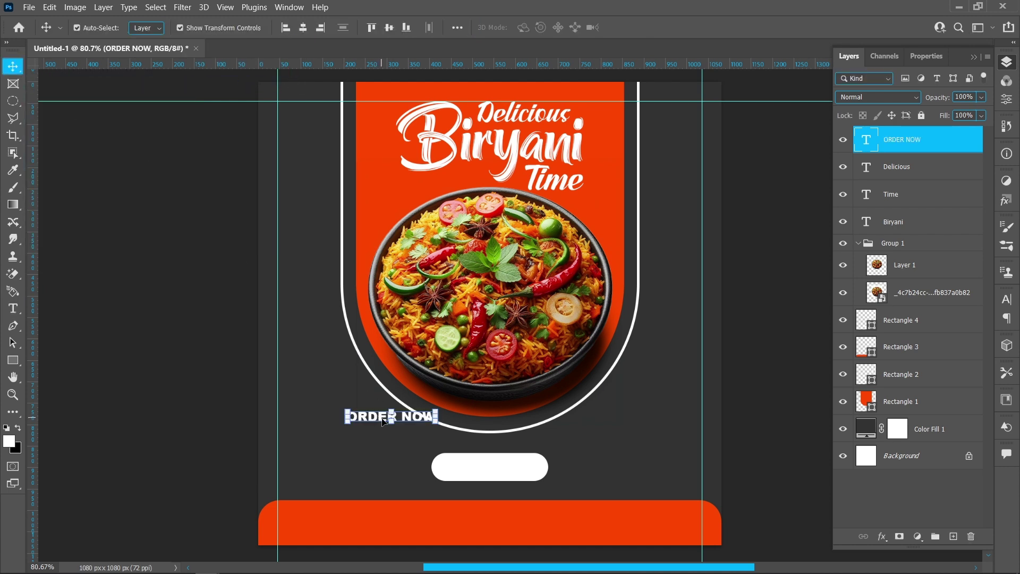
- Move "ORDER NOW" onto the white rounded rectangle and centre the two horizontally and vertically relative to the selection
left_click_drag(384, 421, 482, 471)
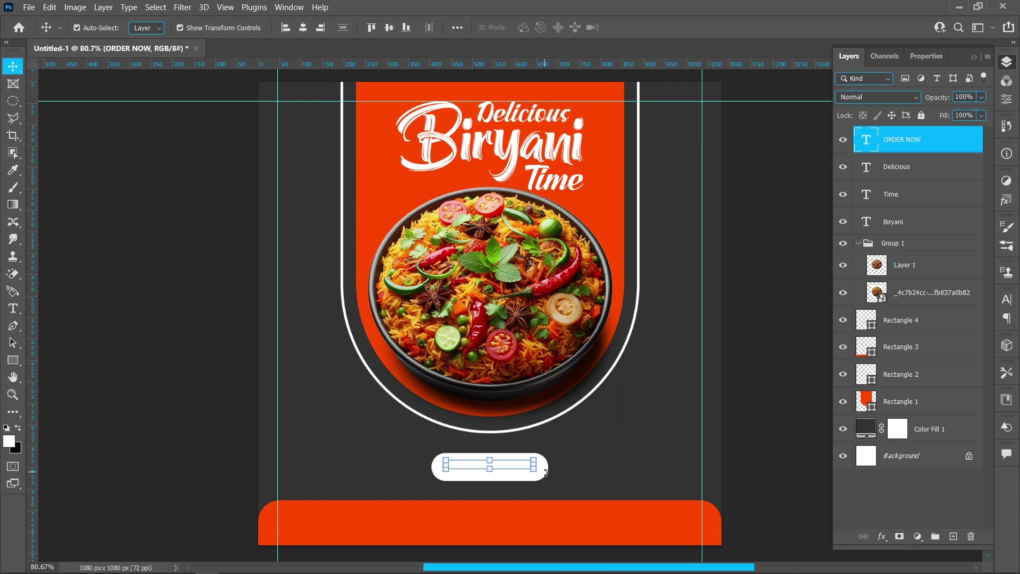
left_click(935, 327, "ctrl")
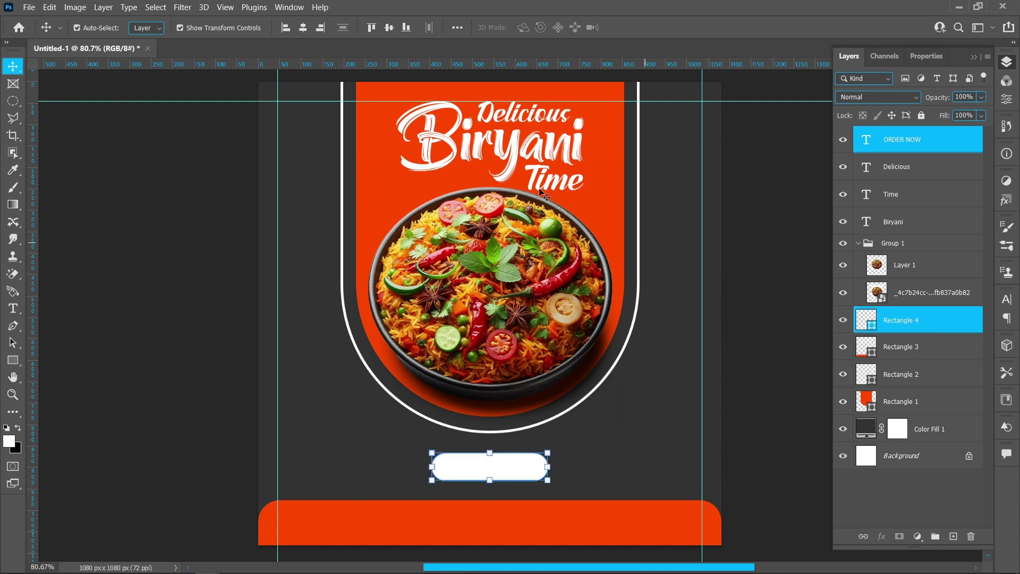
left_click(460, 30)
left_click(487, 148)
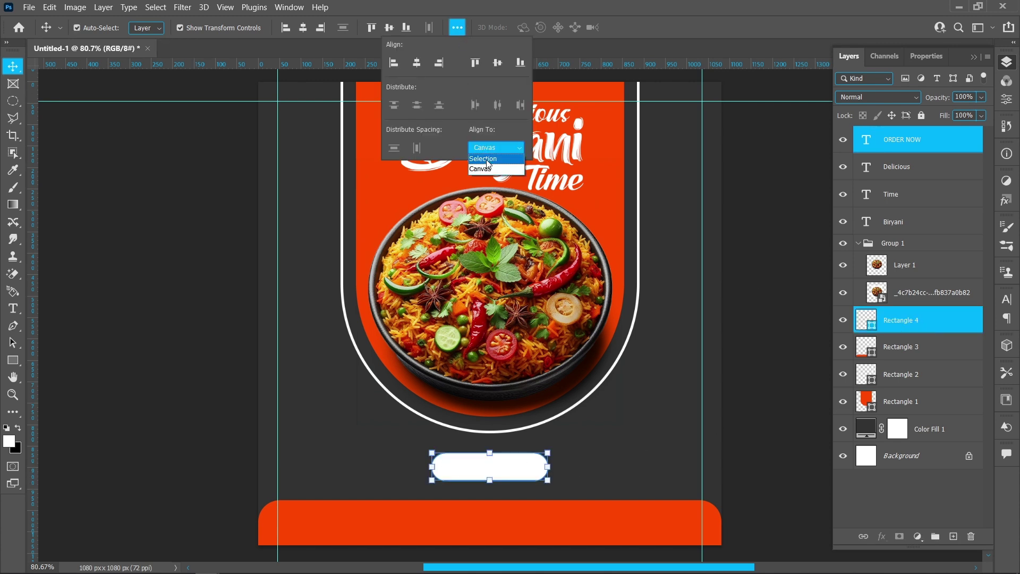
left_click(486, 159)
left_click(417, 64)
left_click(492, 66)
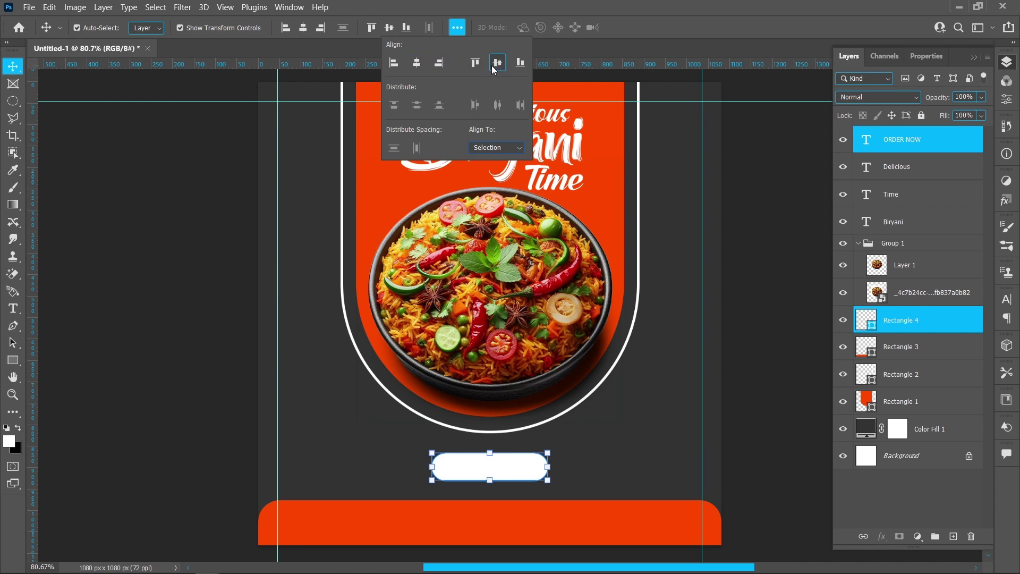
- Colour the "ORDER NOW" text orange (ff4800), sampled from the band along the canvas's lower edge
left_click(975, 139)
left_click(1008, 99)
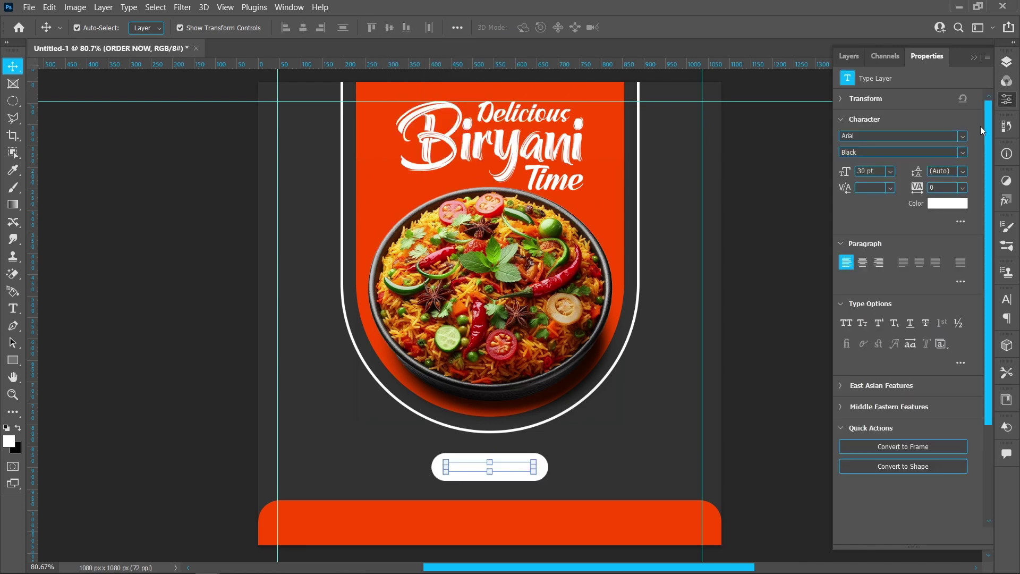
left_click(933, 206)
left_click(615, 526)
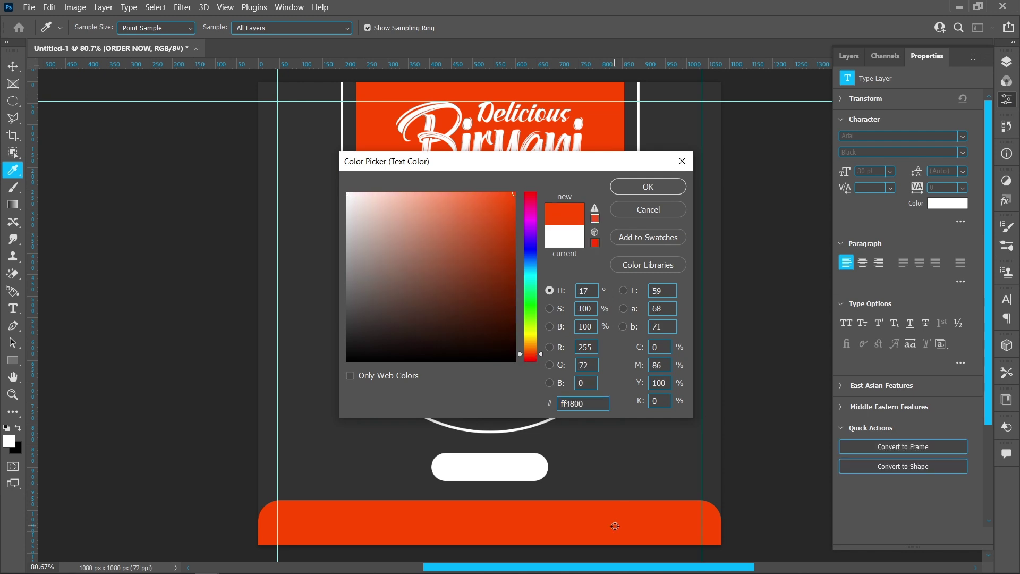
left_click(639, 190)
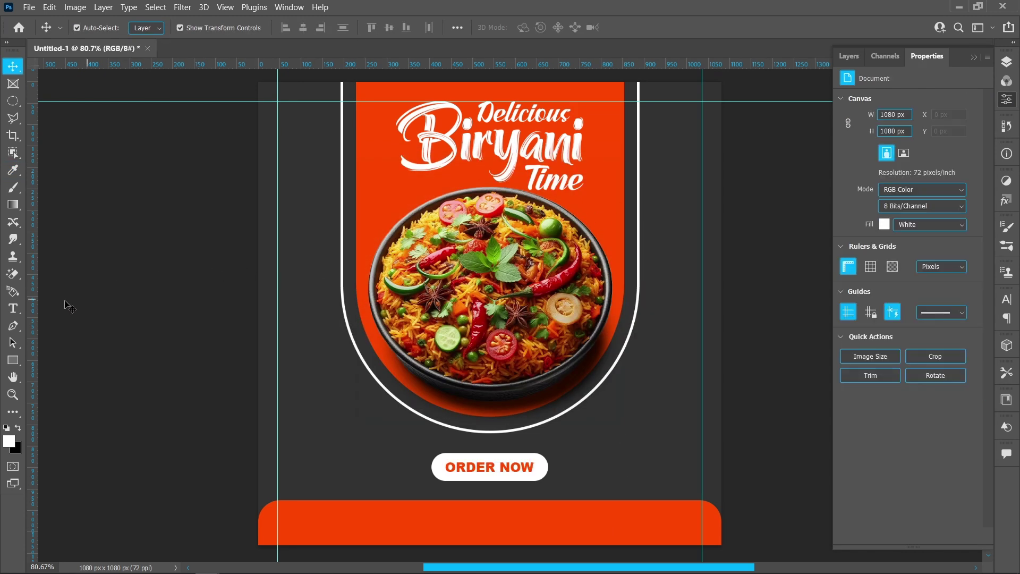
- Add the orange text "LOGO" in Arial Black, 30 pt, where the left and upper margin guides meet, with a copy directly below
left_click(13, 308)
left_click(291, 222)
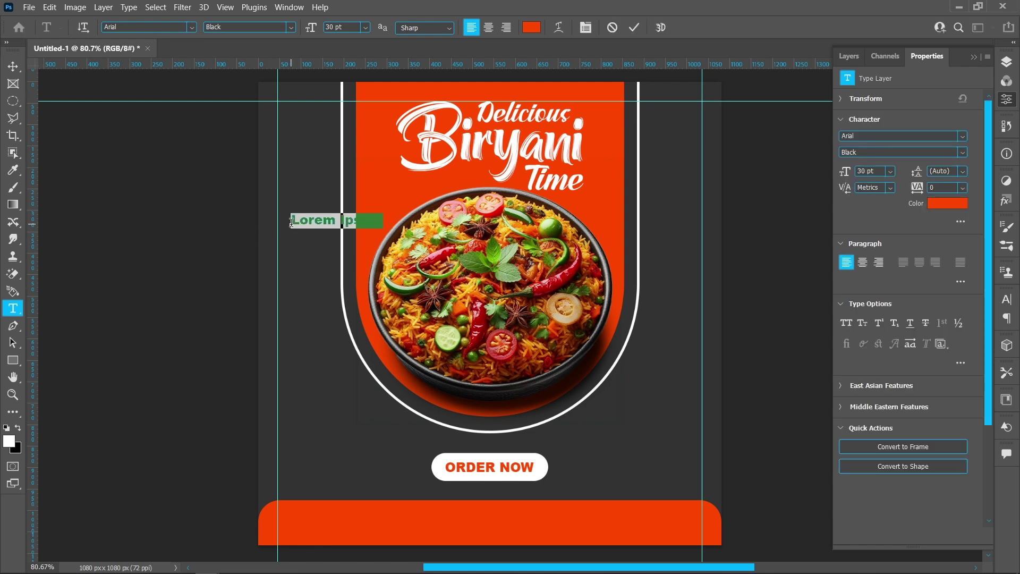
type("LOGO")
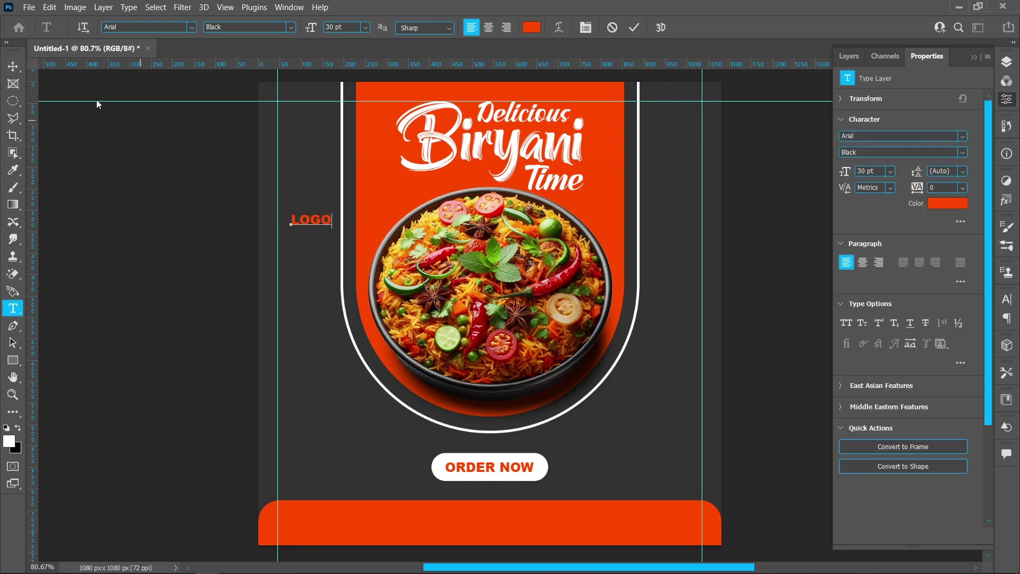
left_click(11, 66)
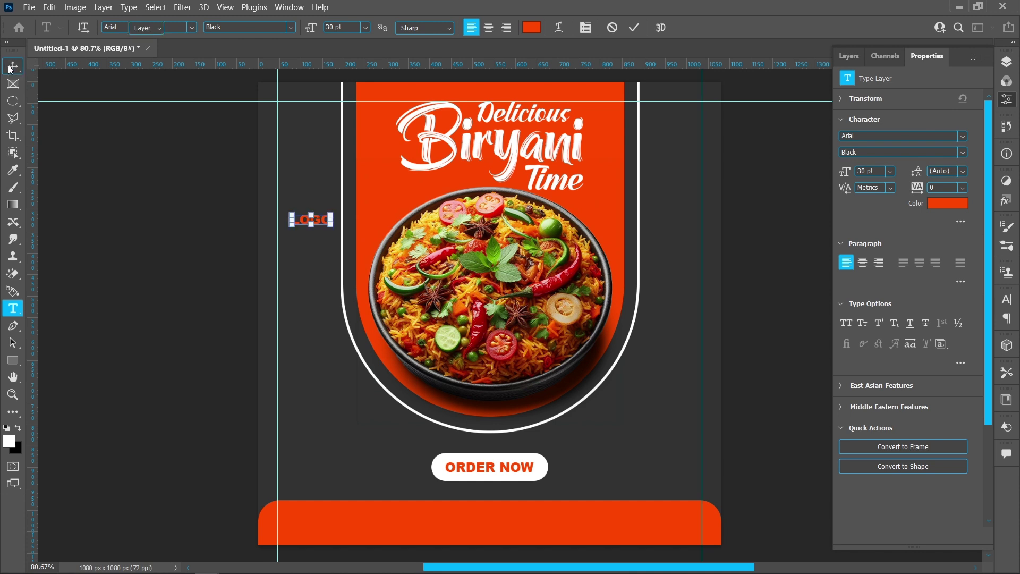
left_click_drag(316, 222, 294, 121)
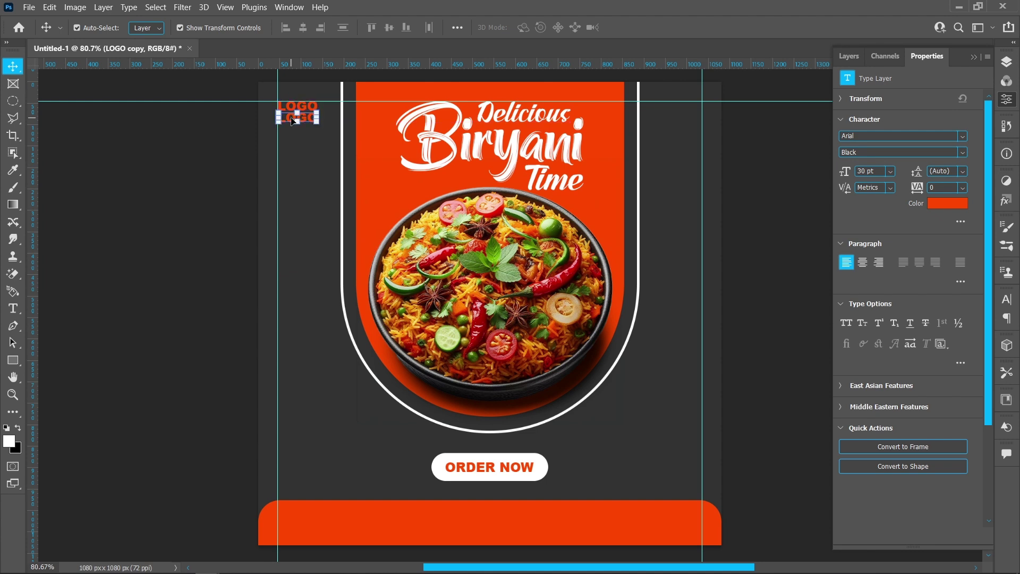
- Replace the lower "LOGO" copy's text with "HERE" and set its font style to Bold
double_click(293, 119)
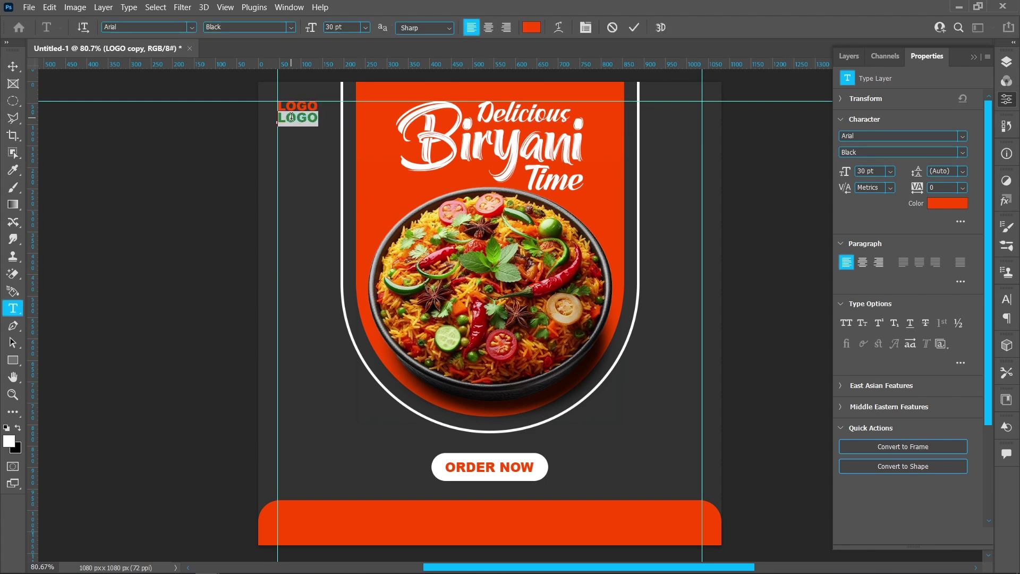
type("HERE")
key("ctrl+a")
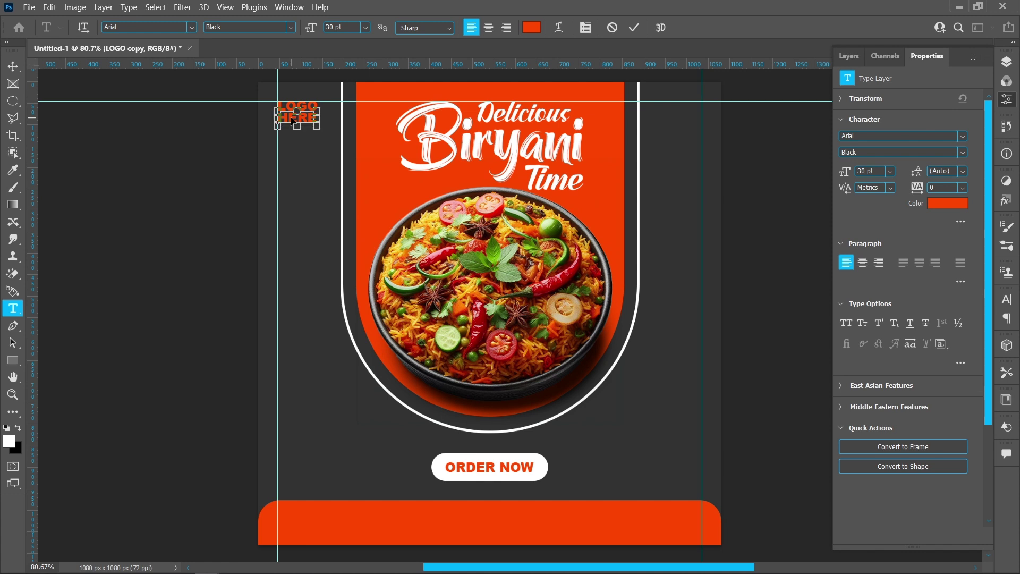
left_click(292, 27)
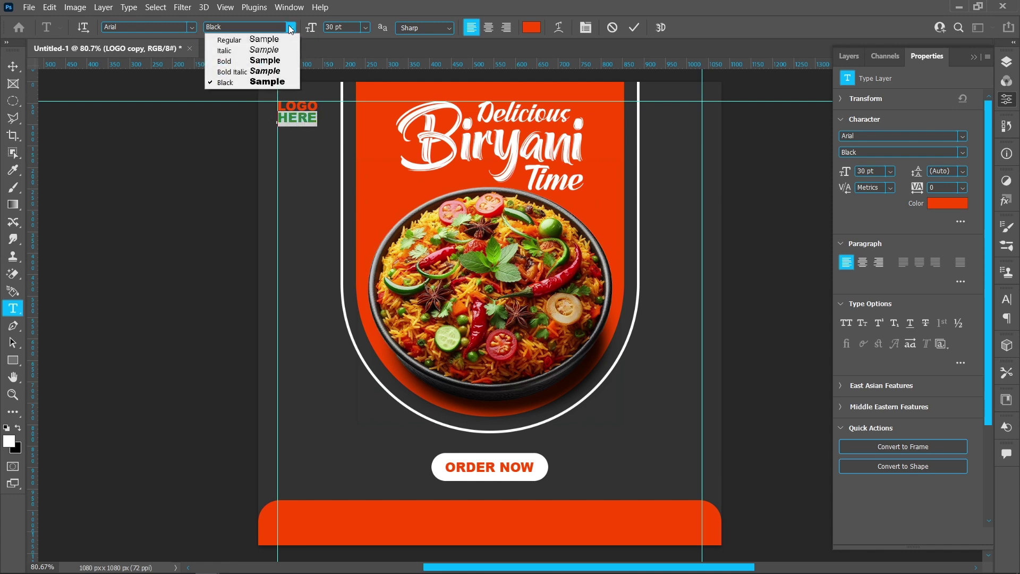
left_click(291, 60)
- Set the tracking of the "HERE" text to 120
left_click(940, 188)
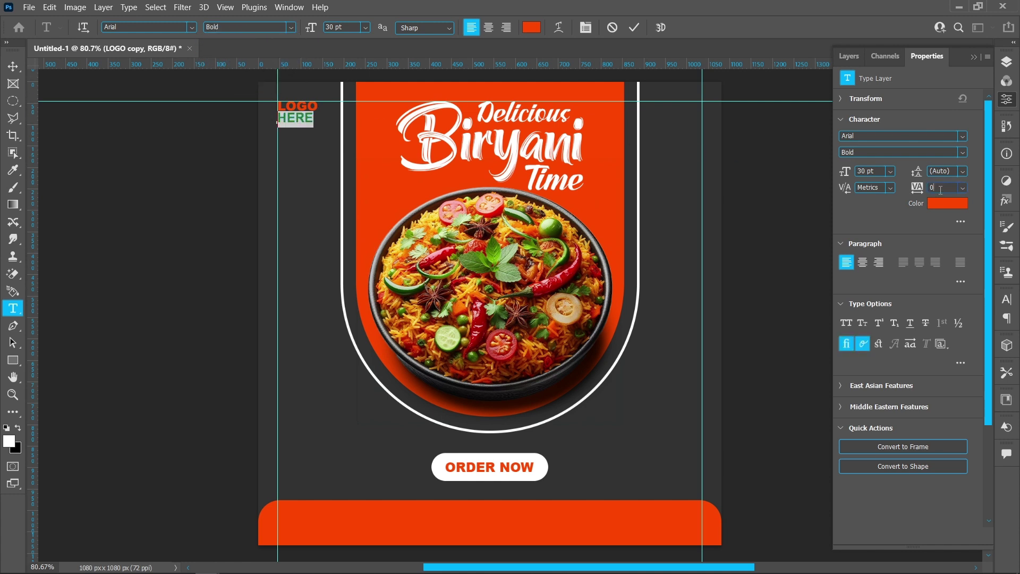
key("Up")
key("Up")
key("Up")
key("Up")
key("Up")
key("Up")
- Set the "HERE" text's colour to white (ffffff) and commit the text edit
left_click(940, 202)
left_click_drag(475, 215, 317, 187)
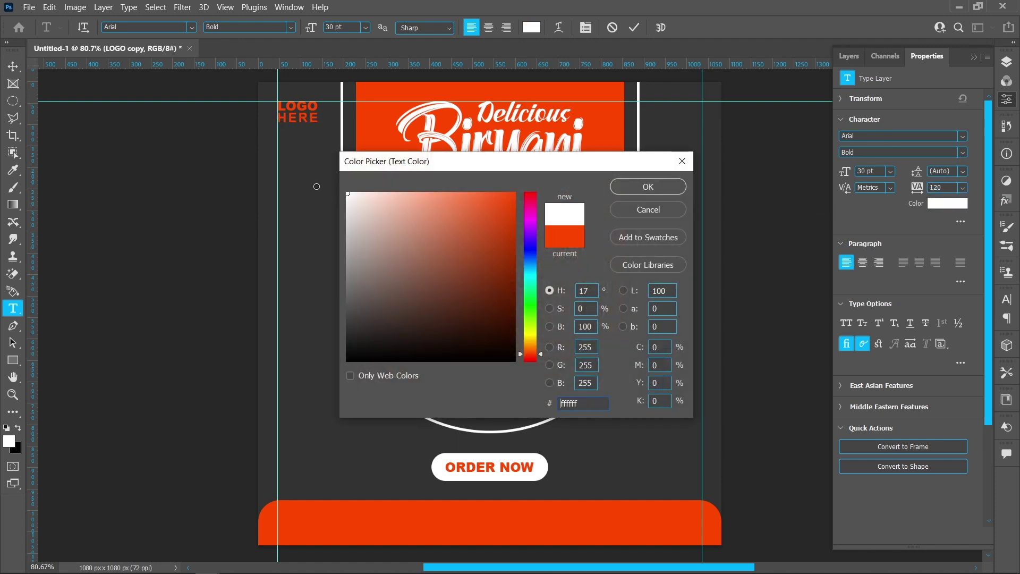
left_click(641, 186)
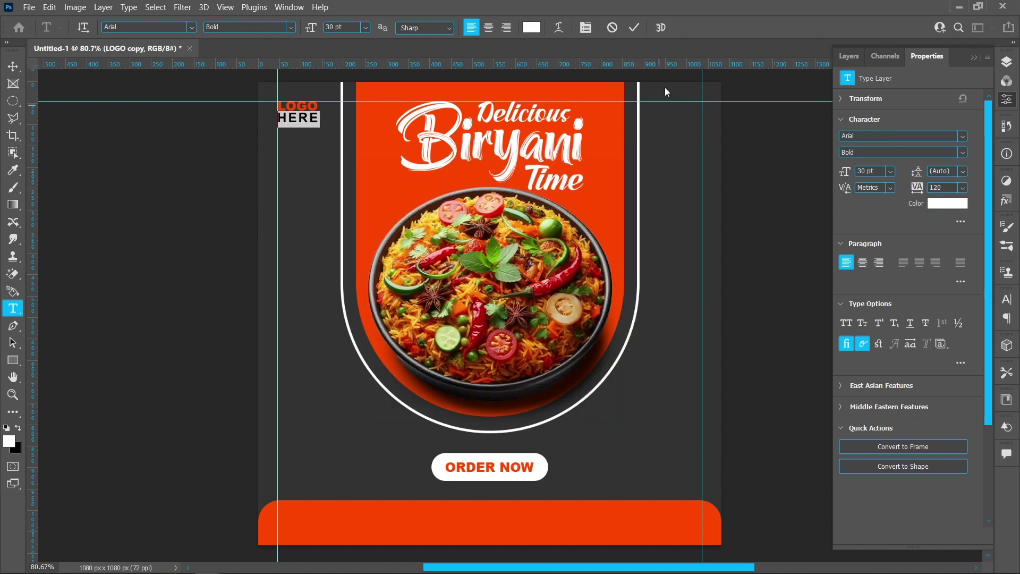
left_click(635, 28)
key("v")
- Place the embedded phone icon pngwing.com (10), shrunk to fit the lower orange bar against the left margin guide
left_click(29, 7)
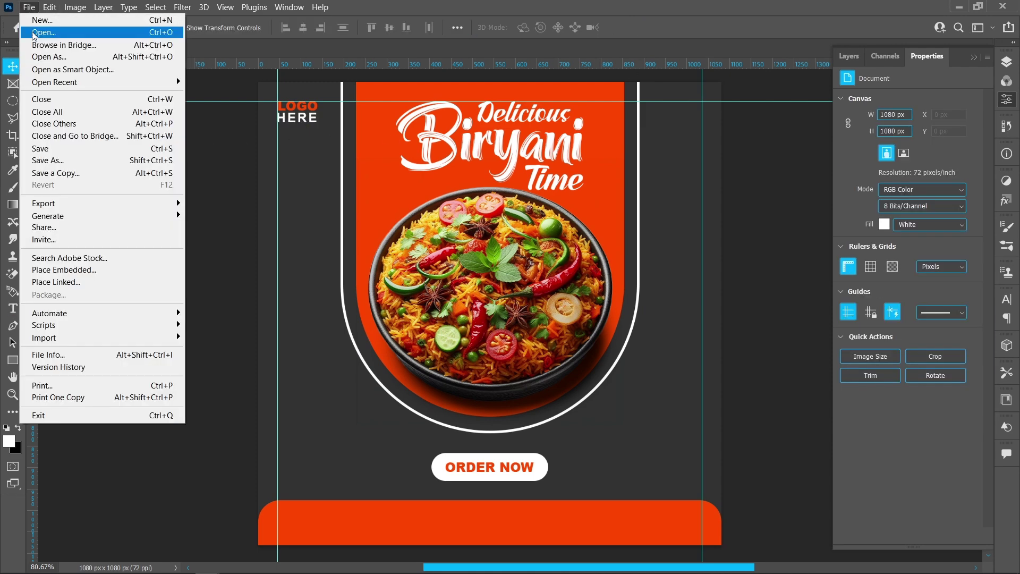
left_click(83, 269)
left_click(425, 219)
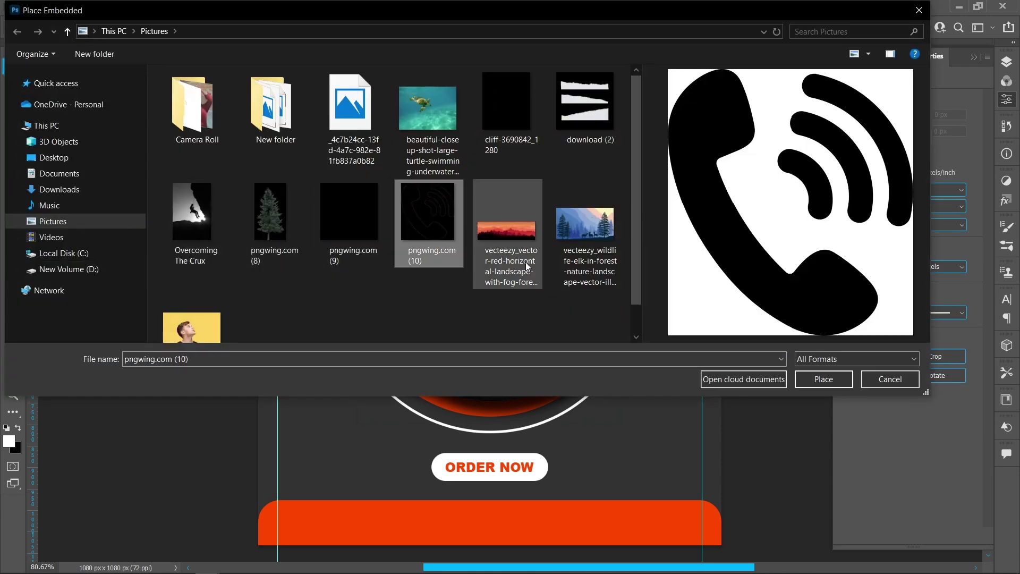
left_click(824, 379)
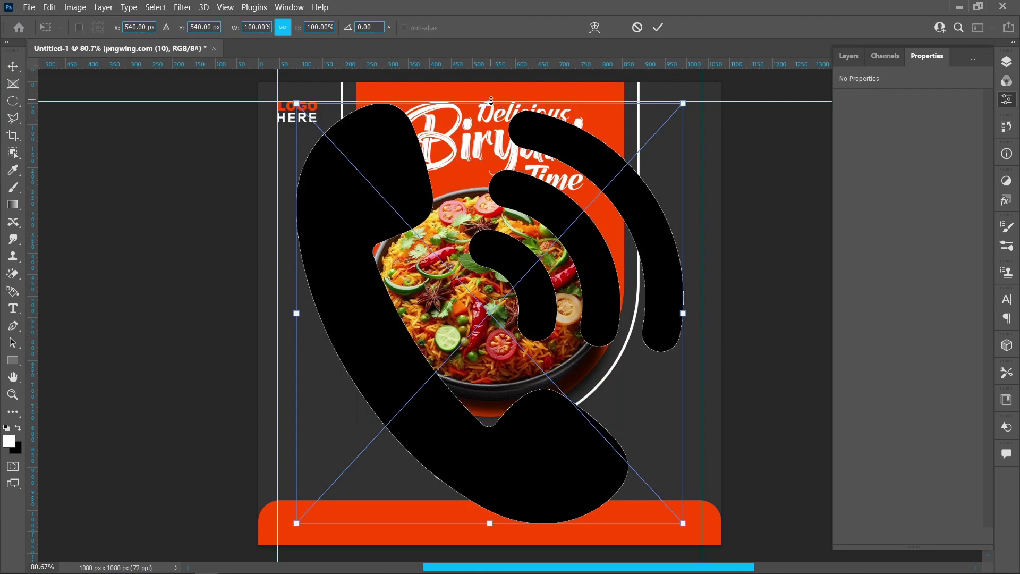
left_click_drag(490, 103, 284, 520)
key("Return")
left_click(234, 496)
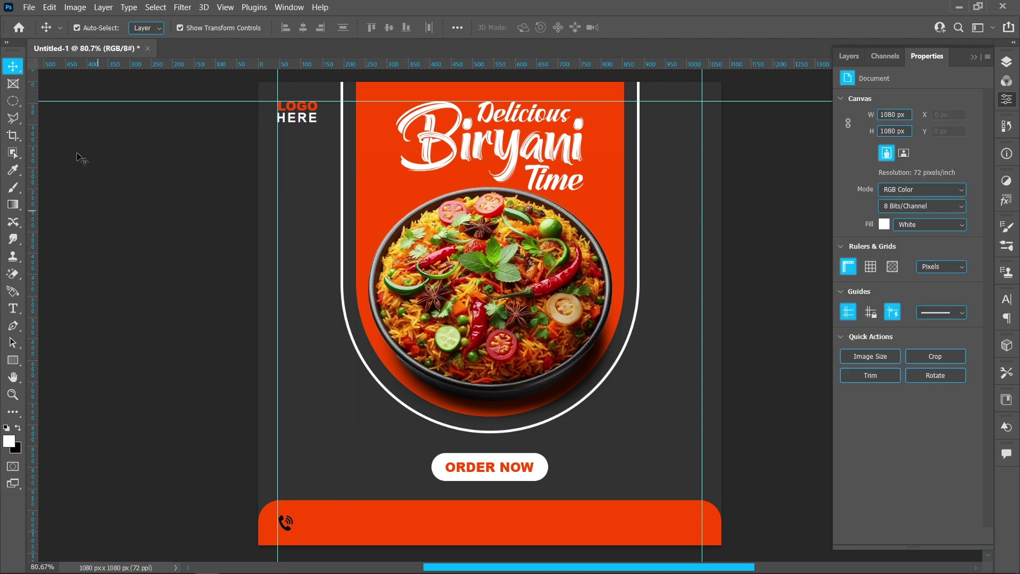
- Place the embedded globe icon pngwing.com (9), scaled to about 36 px, in the horizontal centre of the lower orange bar
left_click(29, 7)
left_click(85, 269)
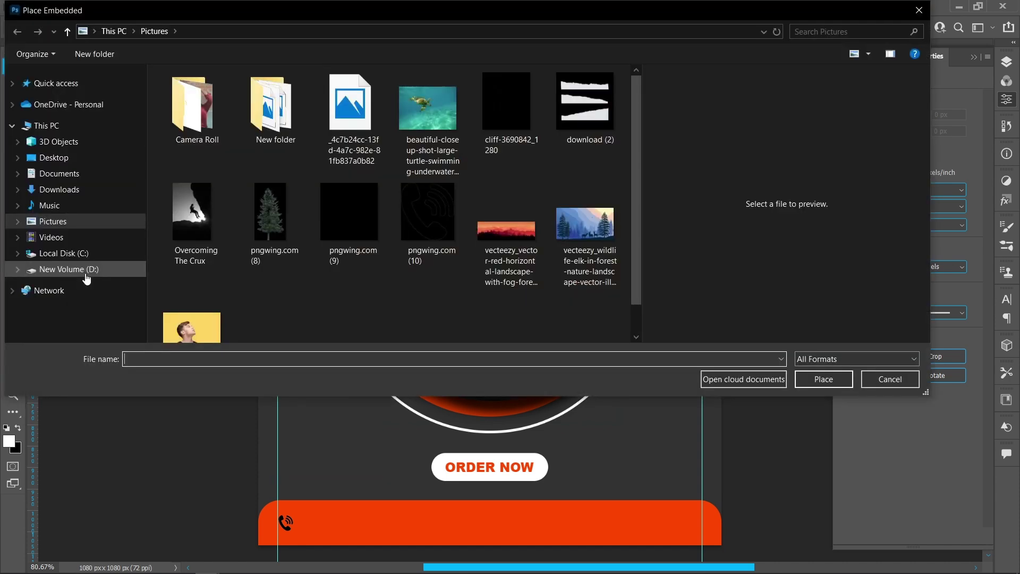
left_click(320, 234)
left_click(823, 379)
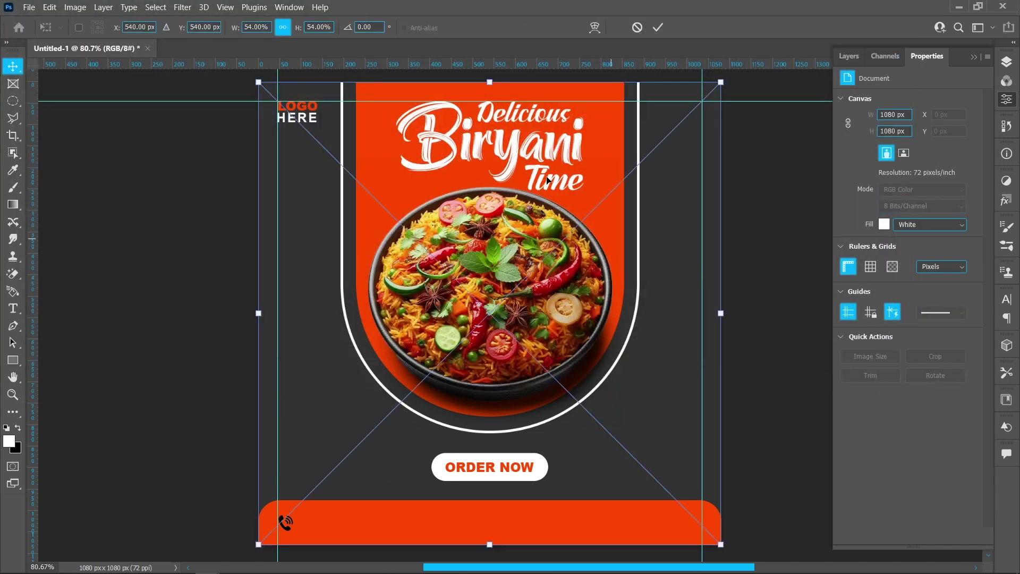
left_click_drag(490, 82, 489, 532)
key("Return")
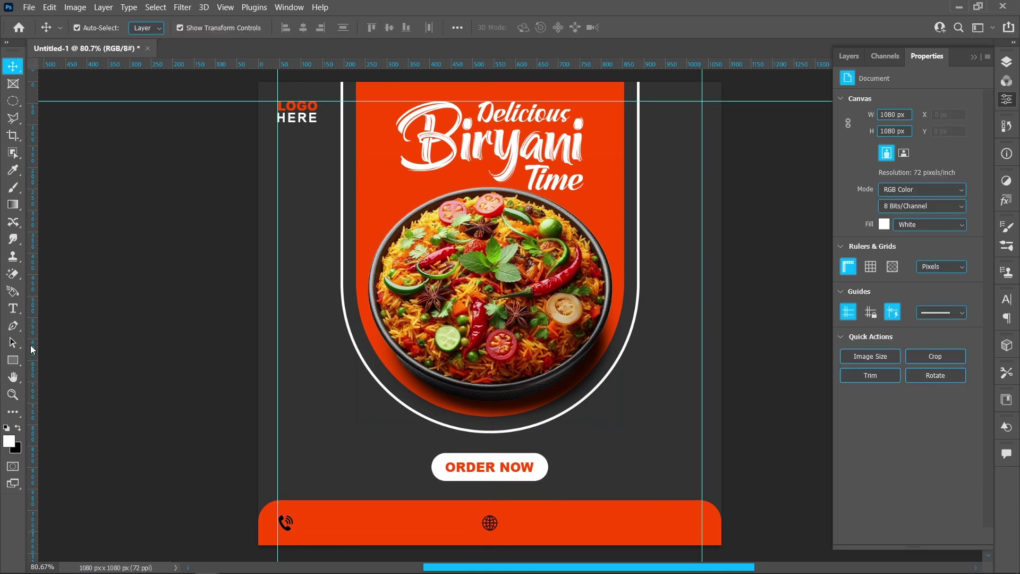
- Add a white placeholder phone number with tracking 0 beside the phone icon, plus a copy ending at the right margin guide
left_click(13, 309)
left_click(304, 401)
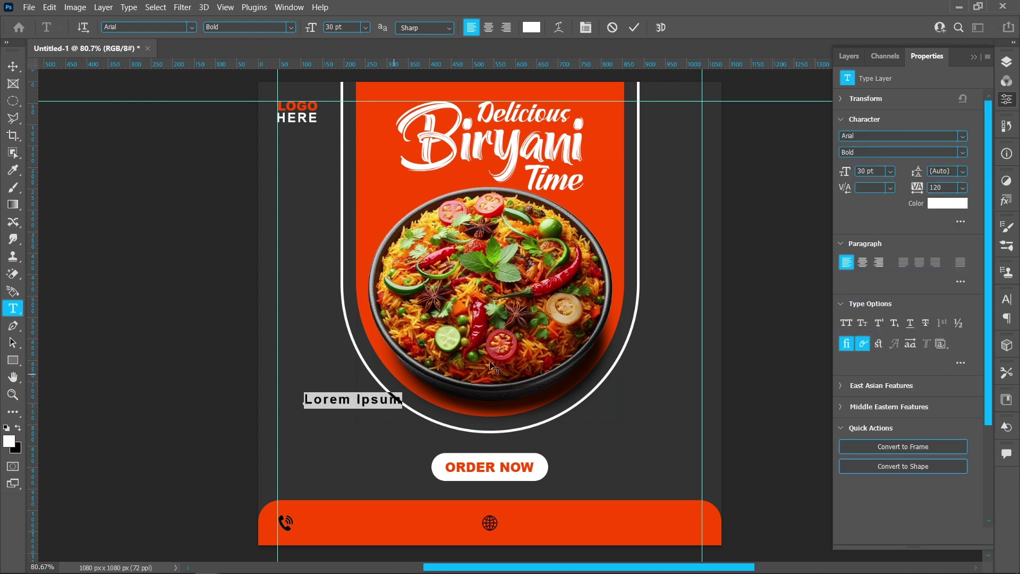
left_click(918, 187)
type("+ 91")
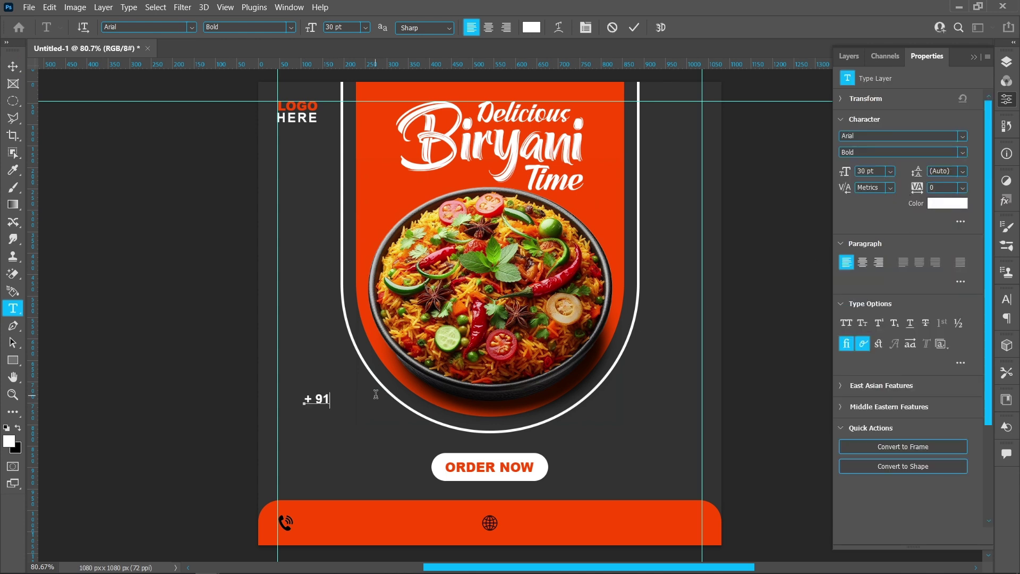
type(" 00000 00000")
left_click(13, 66)
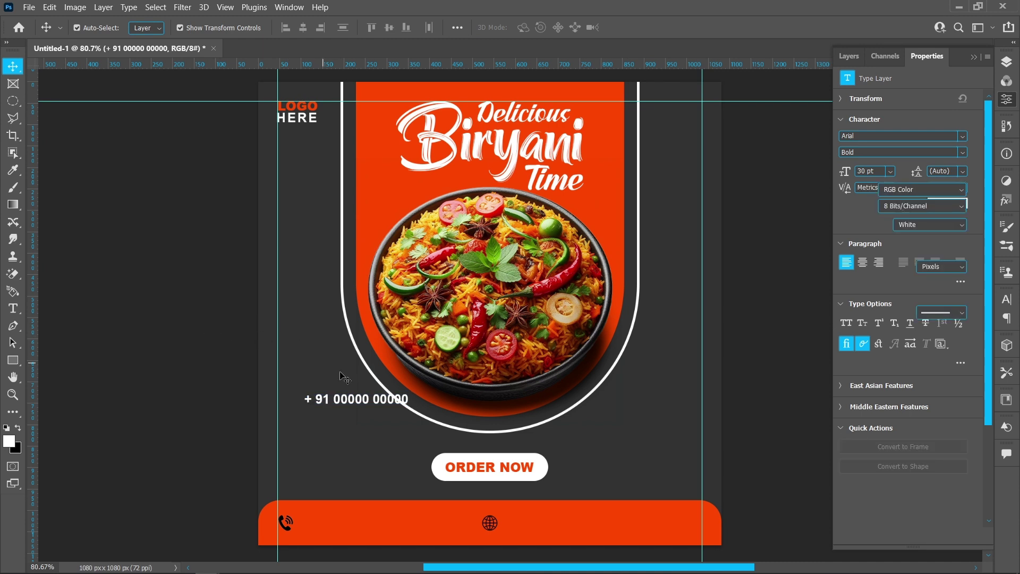
left_click_drag(344, 400, 638, 523)
- Move the globe icon horizontally to X 750 px, just before the copied phone number
left_click(490, 523)
left_click(496, 523)
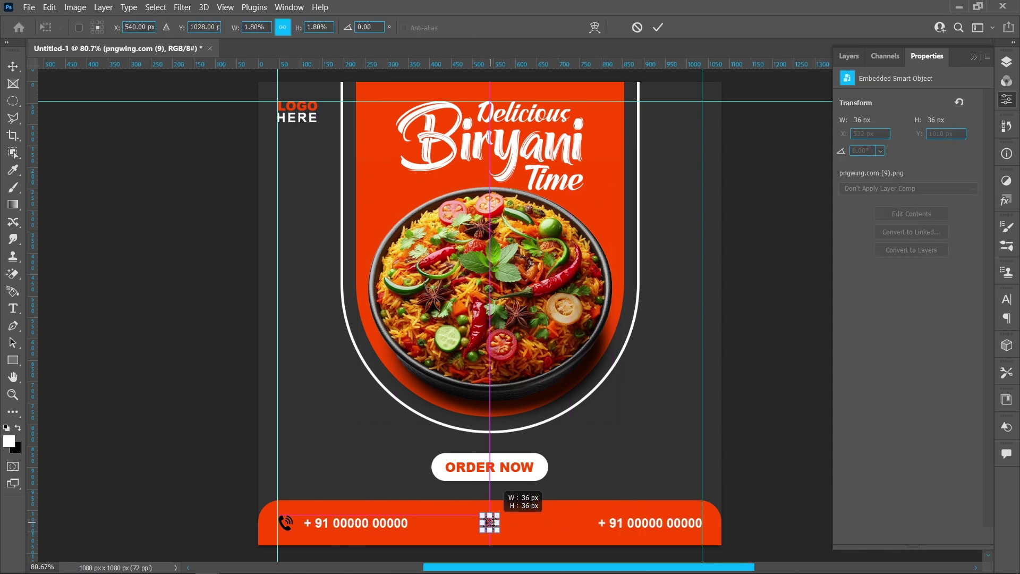
key("shift+Right")
key("shift+Right")
key("shift+Right")
key("shift+Right")
key("shift+Right")
key("shift+Right")
key("shift+Right")
key("shift+Right")
key("shift+Right")
key("shift+Right")
key("shift+Right")
key("shift+Right")
key("shift+Right")
key("shift+Right")
key("shift+Right")
key("shift+Right")
key("shift+Right")
key("shift+Right")
key("shift+Right")
key("shift+Right")
key("shift+Right")
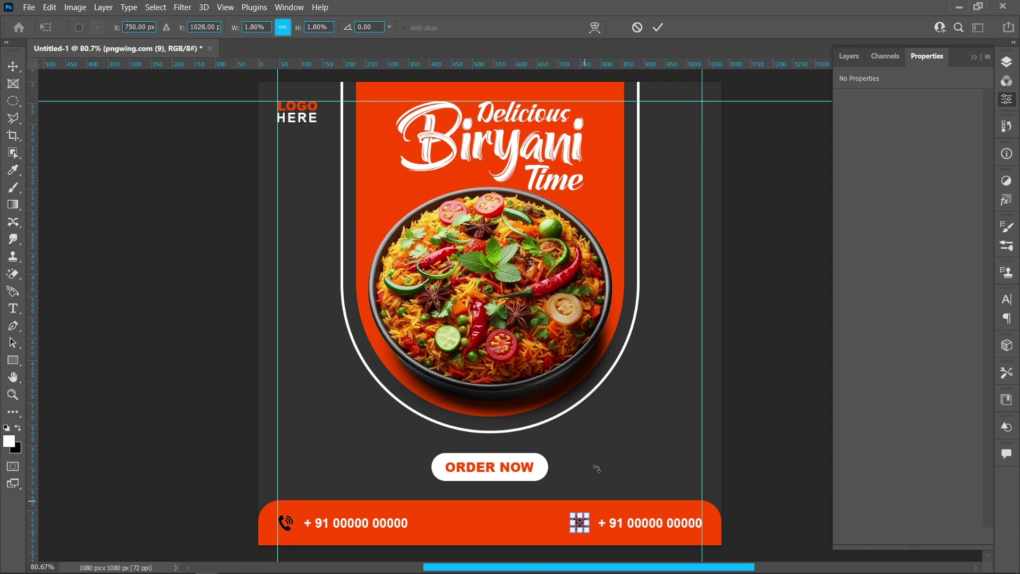
left_click(659, 28)
- Apply a white (ffffff) Color Overlay to the globe icon layer
left_click(1006, 62)
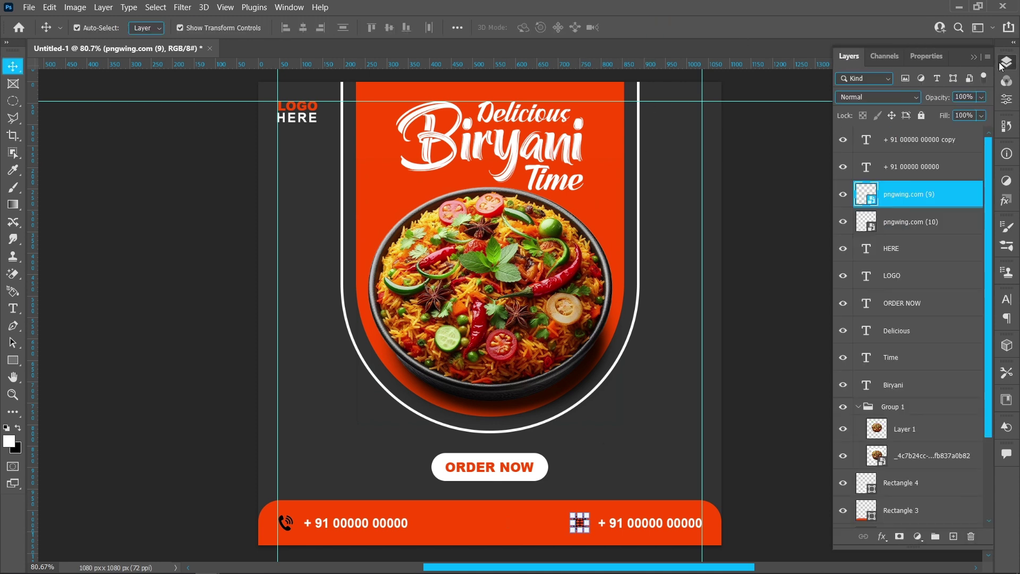
left_click(882, 534)
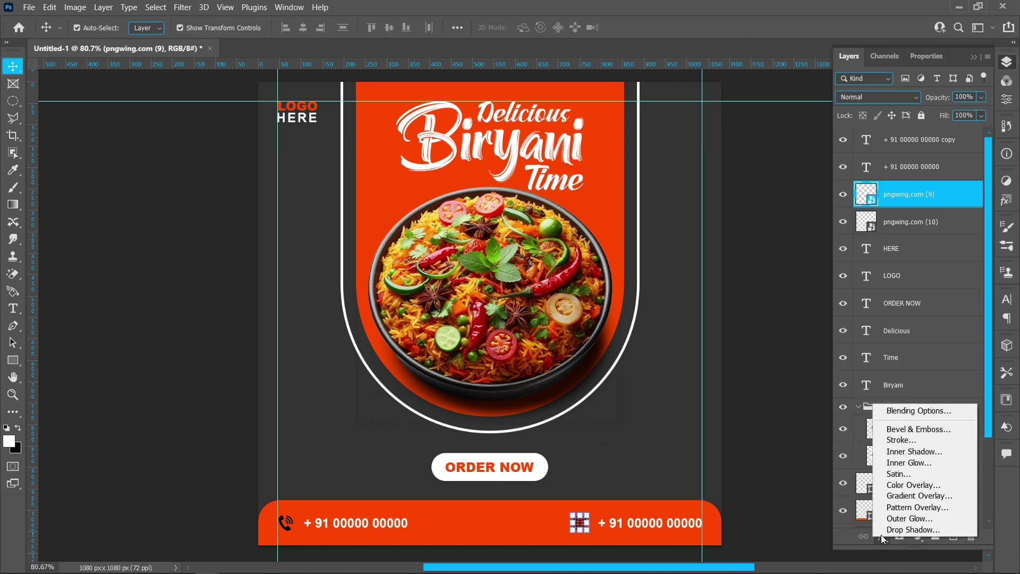
left_click(902, 485)
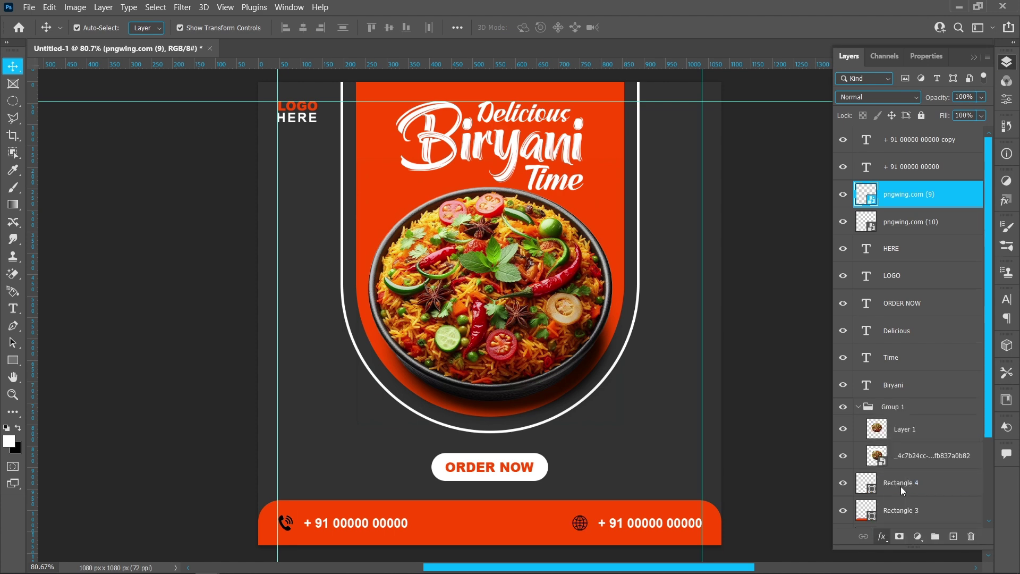
left_click(712, 171)
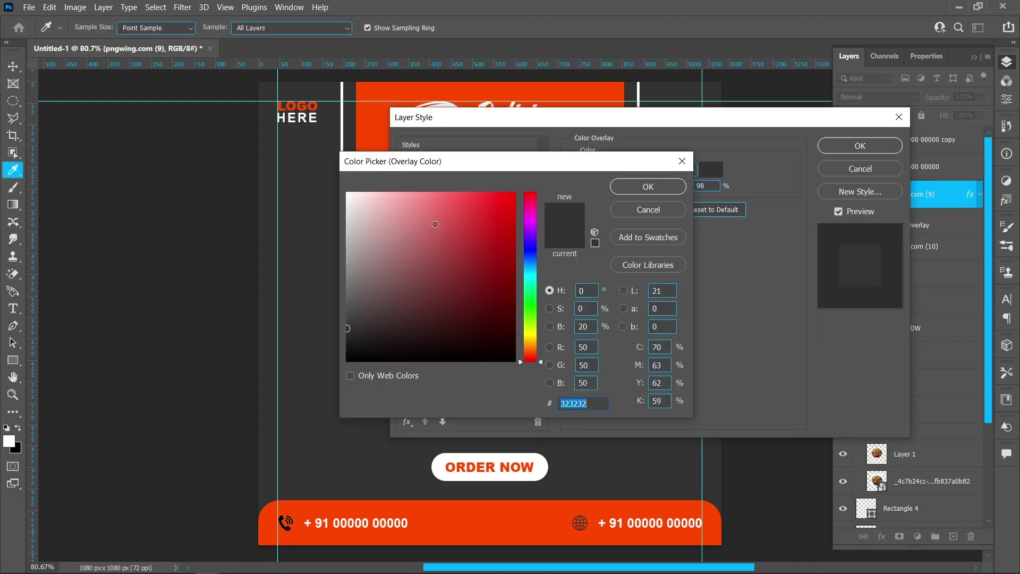
type("ffffff")
left_click(666, 184)
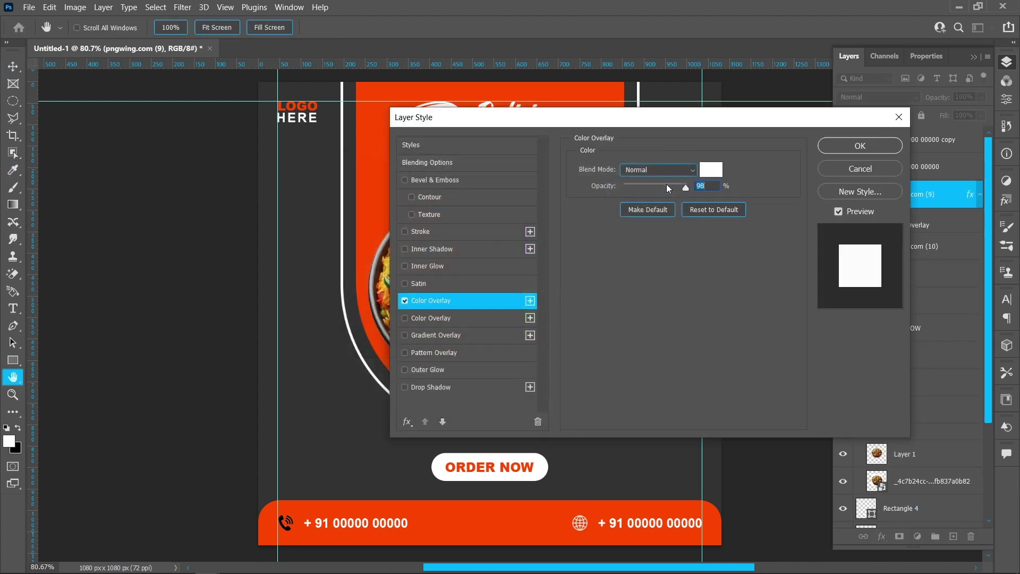
left_click(849, 146)
- Apply the same white Color Overlay to the phone icon layer pngwing.com (10)
left_click(866, 246)
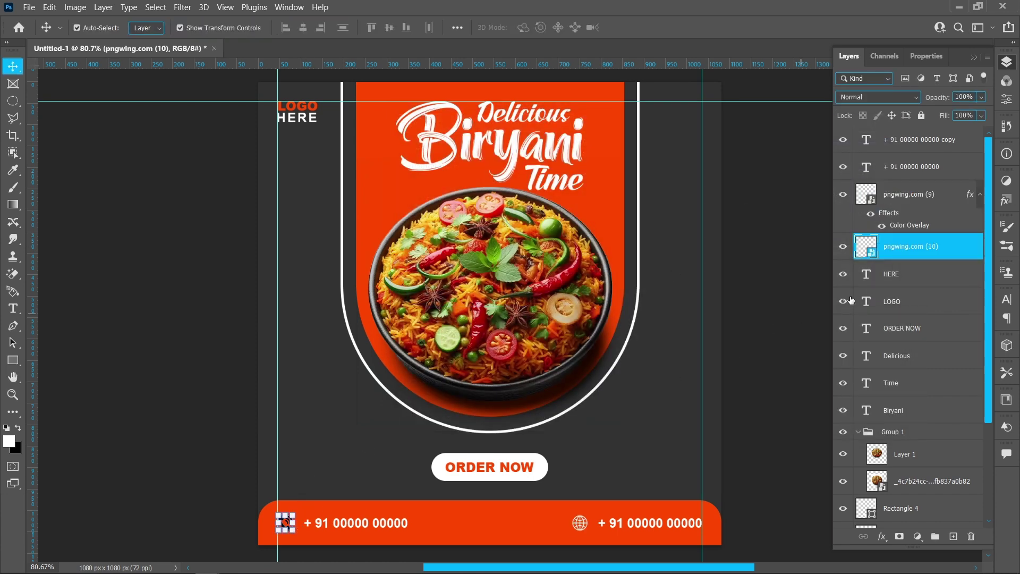
left_click(882, 535)
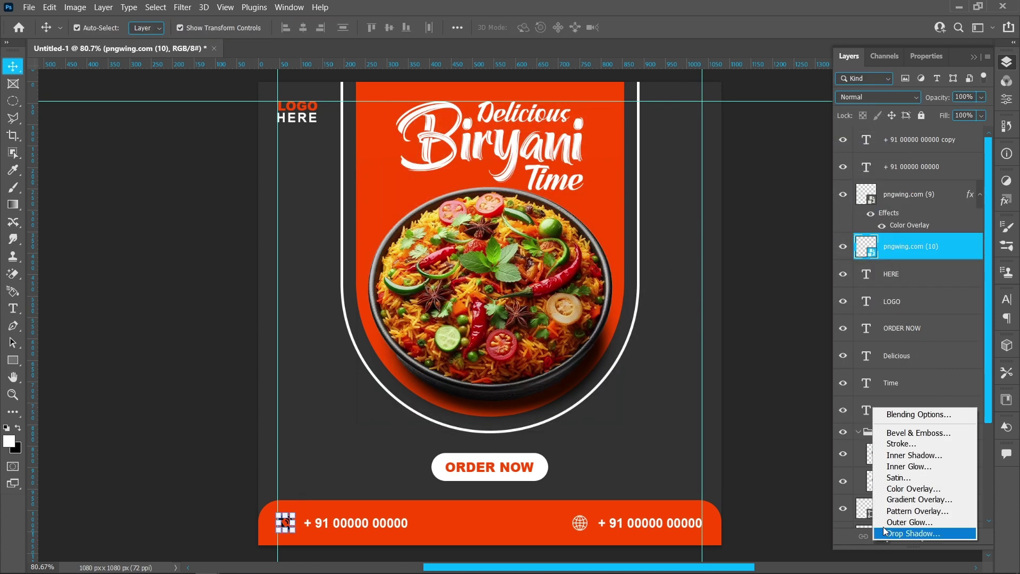
left_click(890, 488)
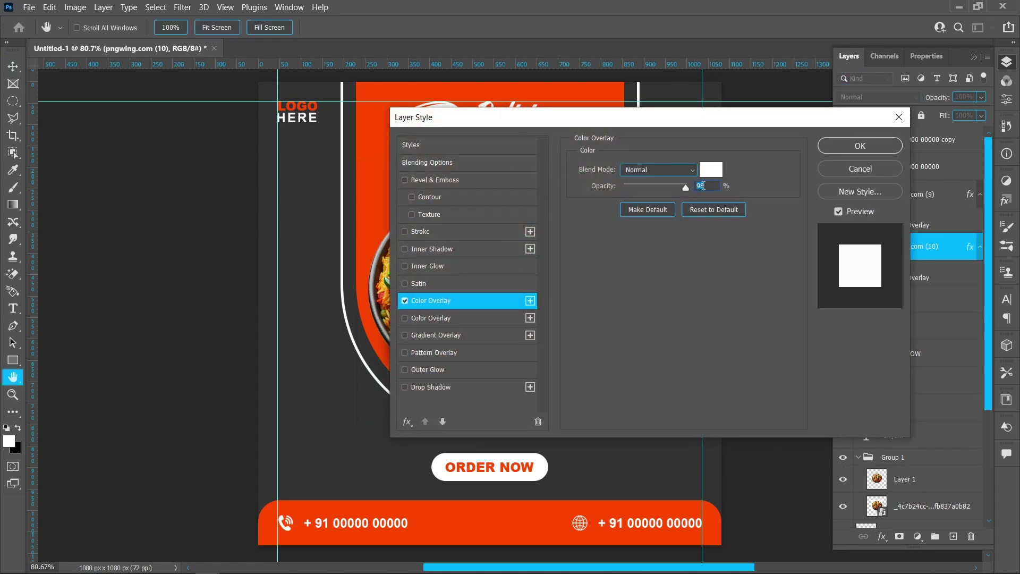
left_click(834, 149)
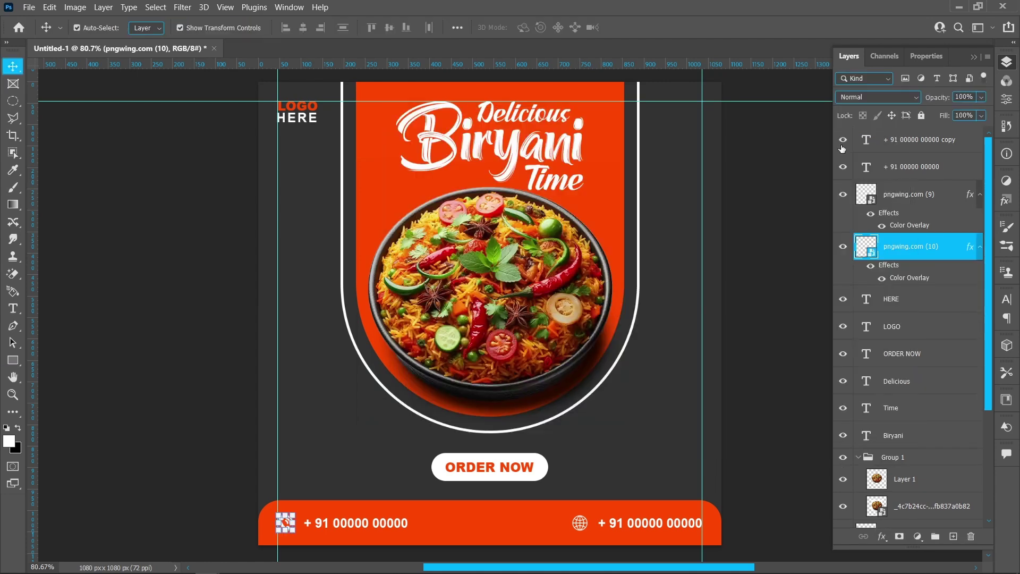
left_click(649, 522)
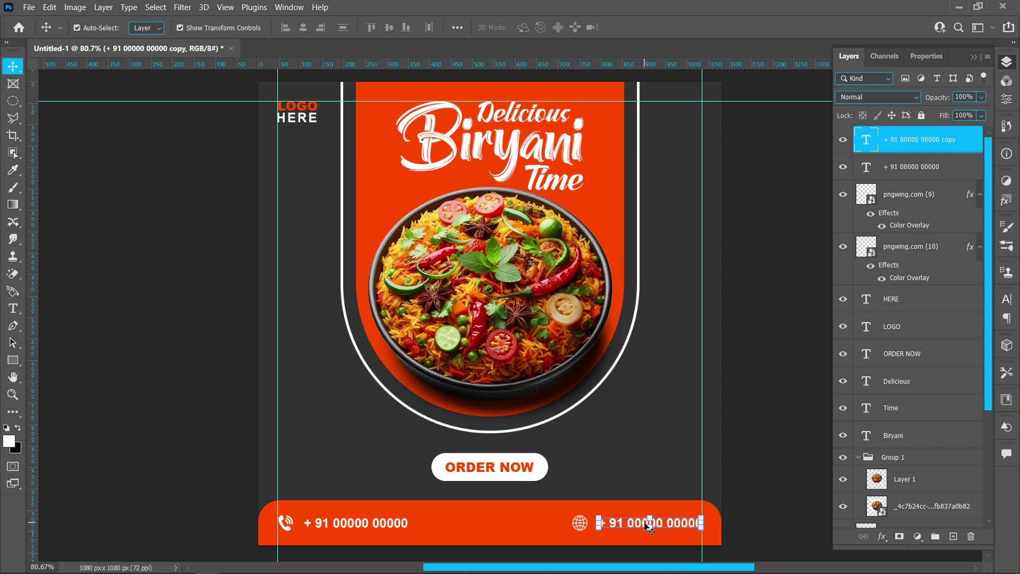
double_click(641, 523)
key("ctrl+a")
type("www")
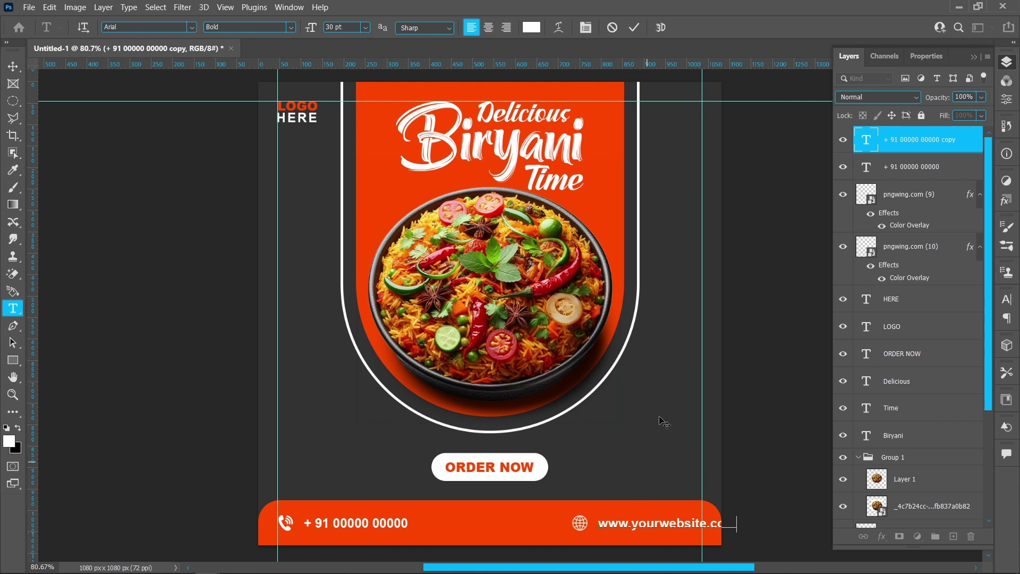
left_click(635, 26)
key("v")
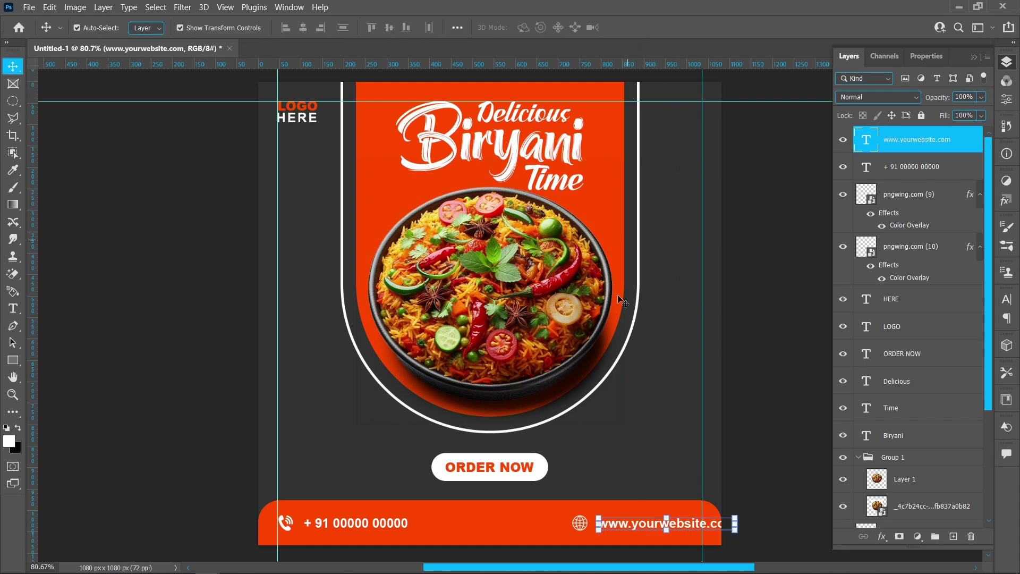
- Move the website text and globe icon together leftward until the text ends at the right margin guide
left_click(582, 523, "shift")
key("shift+Left")
key("shift+Left")
key("shift+Left")
key("shift+Left")
key("shift+Left")
key("shift+Left")
key("shift+Left")
key("shift+Left")
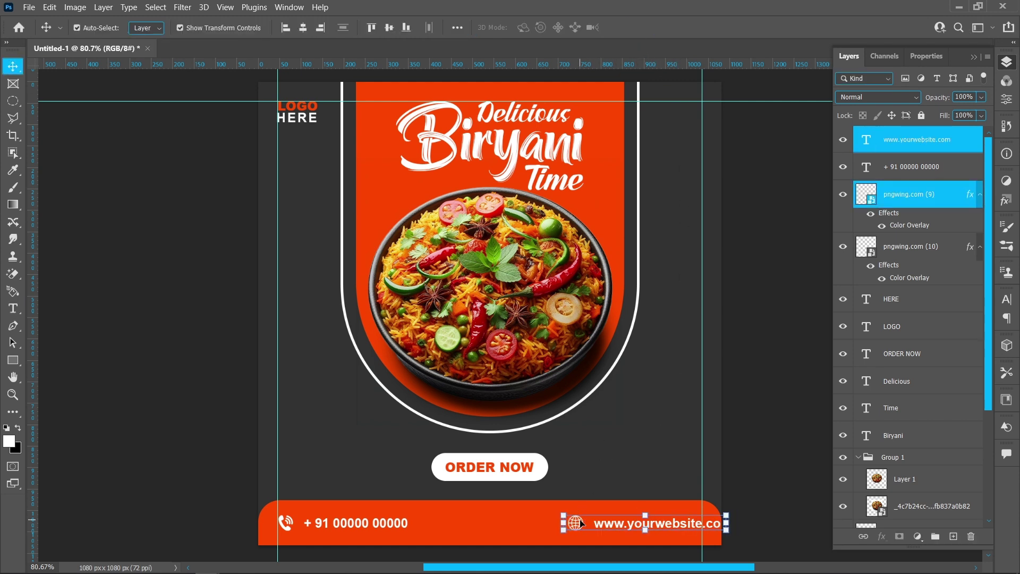
key("shift+Left")
left_click(154, 381)
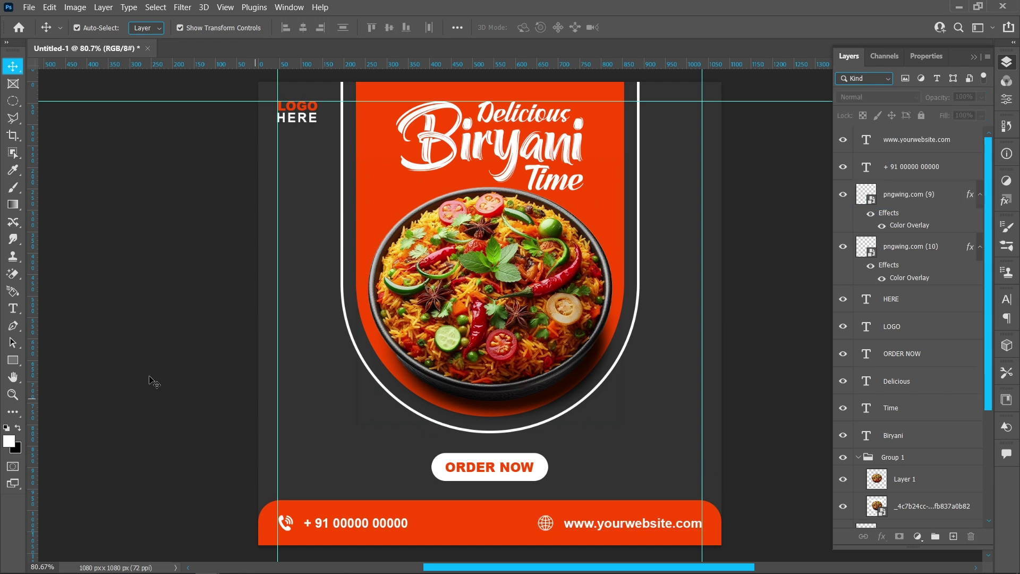
- Add the white text "50%" in Herchey Regular, 70 pt, in the dark area left of the dish
left_click(14, 311)
left_click(315, 393)
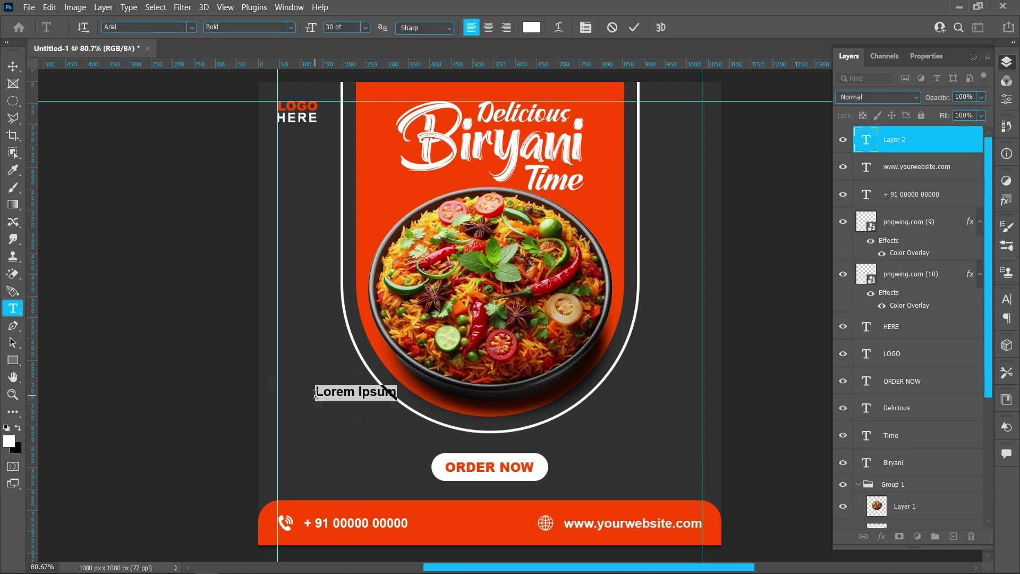
type("50")
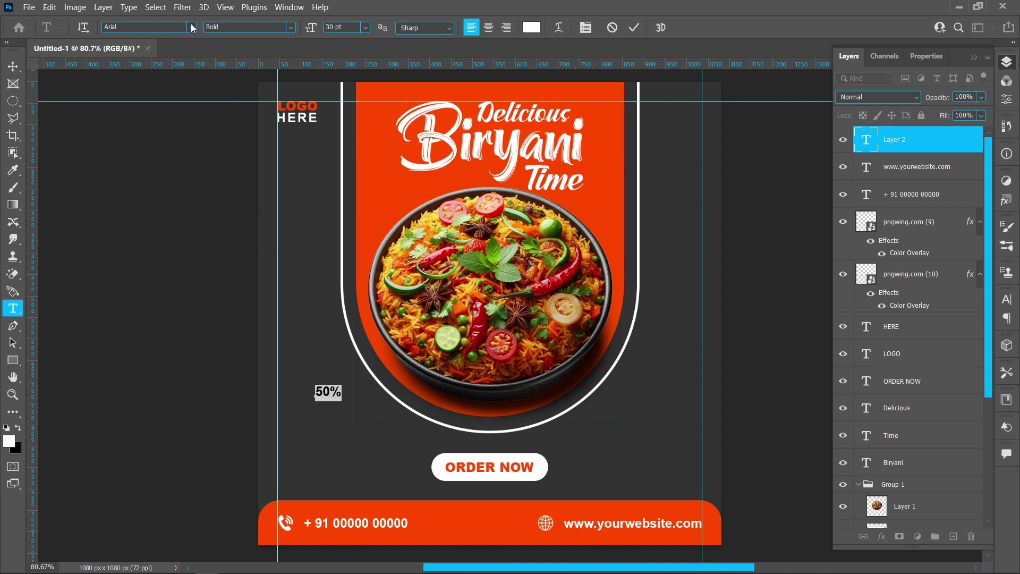
left_click(192, 28)
left_click(207, 103)
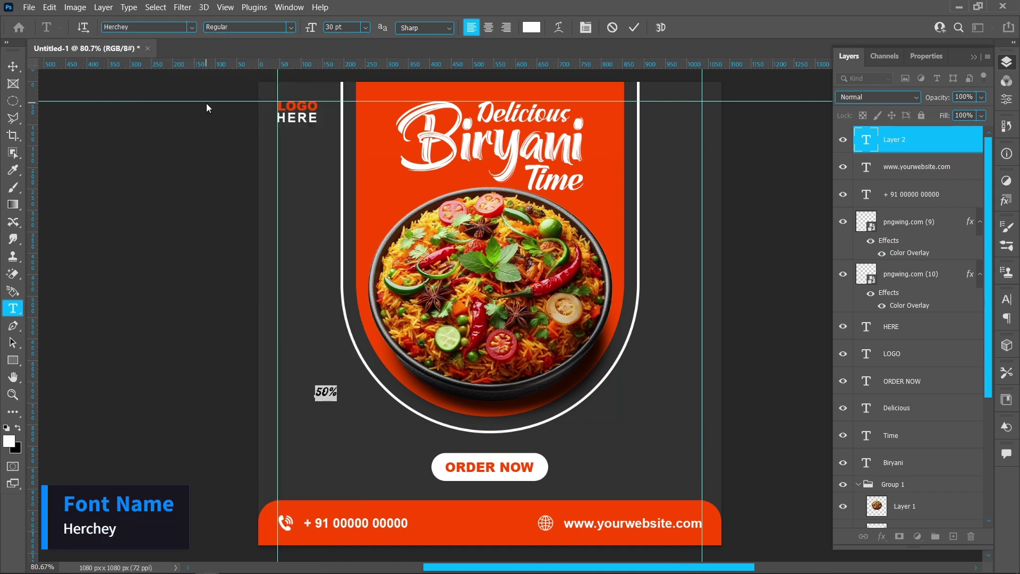
type("70")
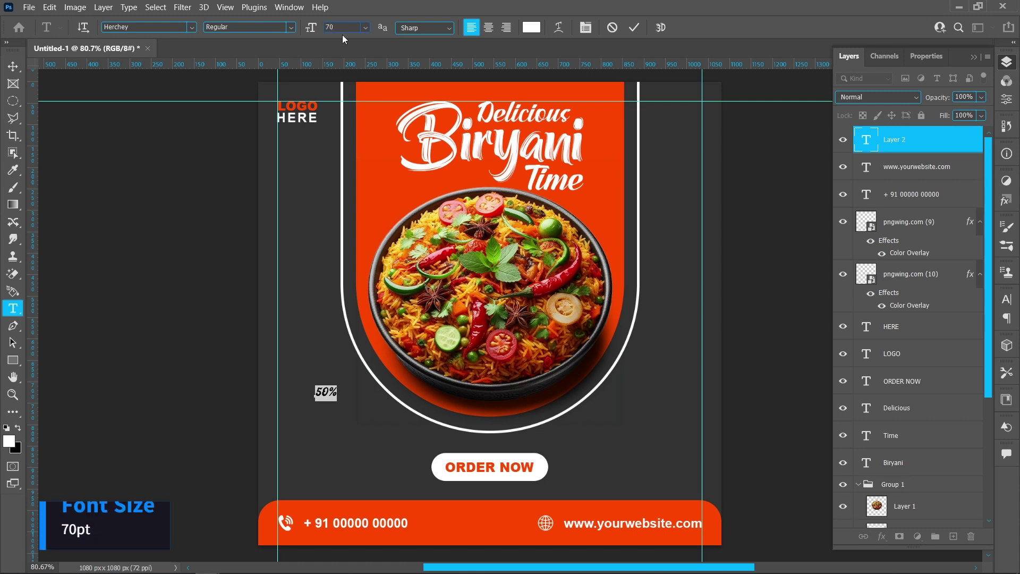
key("Return")
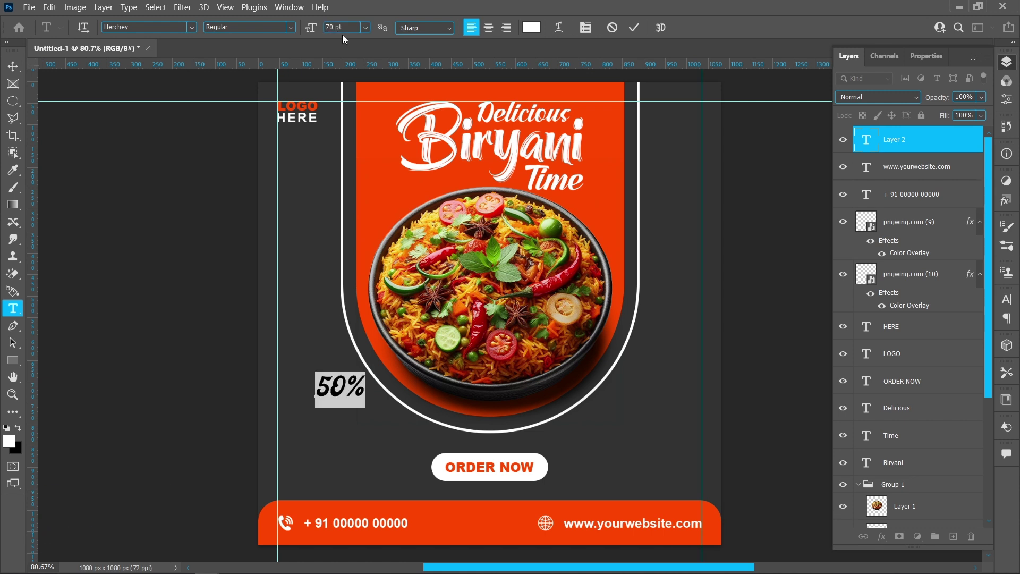
left_click(633, 28)
- Add the white text "OFF" below "50%", set its font to Sunday Midnight at 70 pt and commit it
left_click(315, 443)
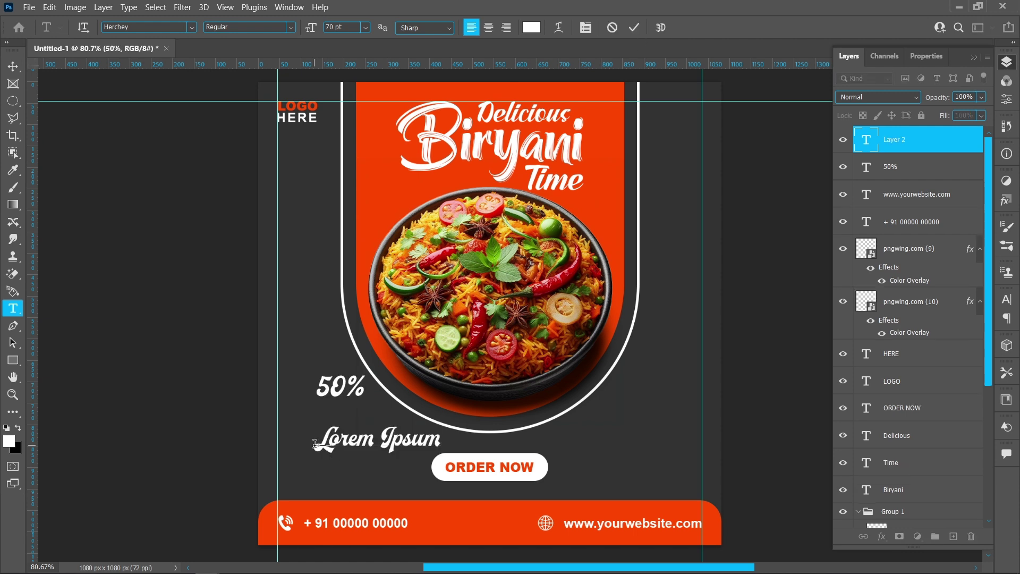
type("OFF")
key("ctrl+a")
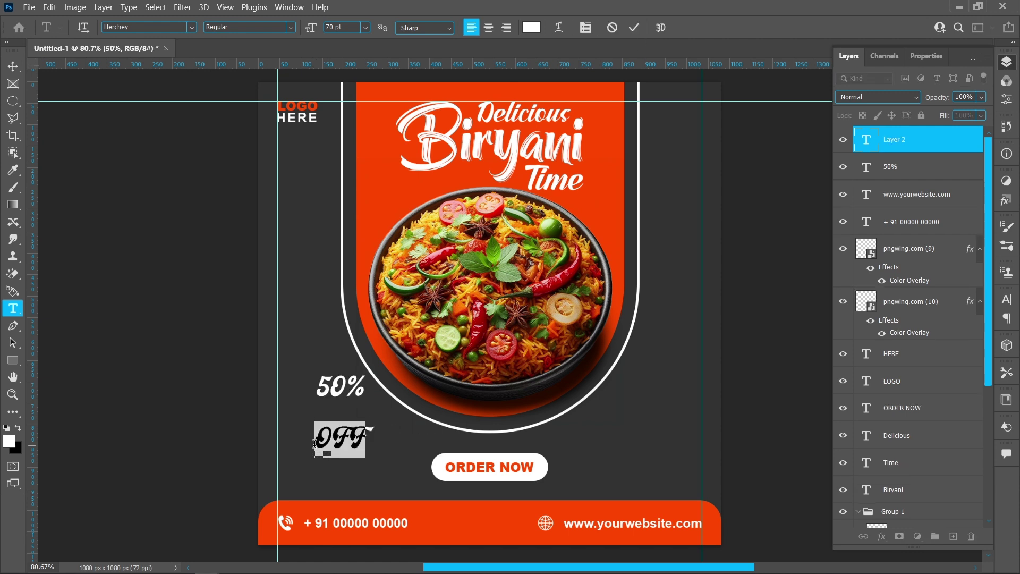
left_click(191, 27)
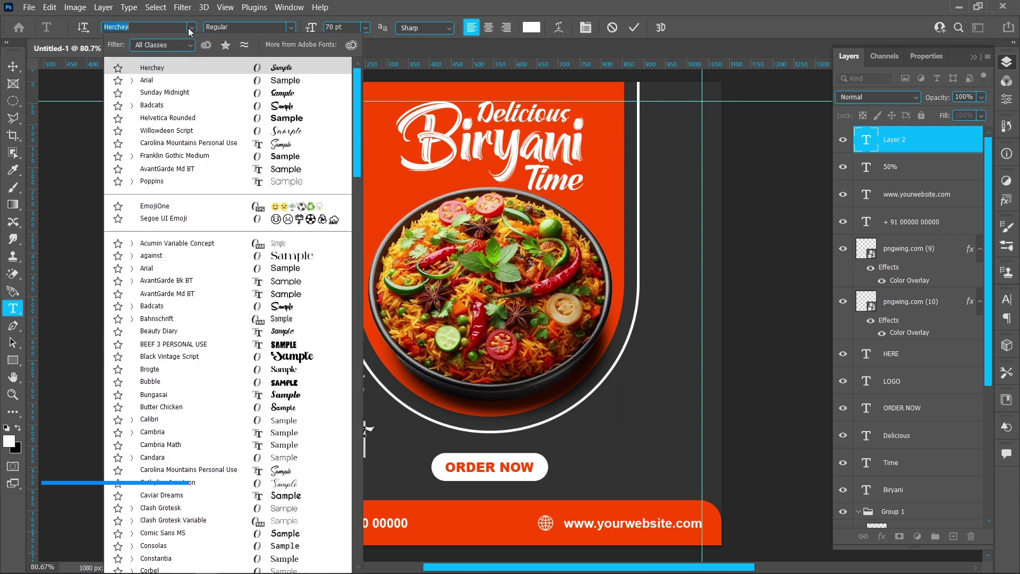
left_click(190, 100)
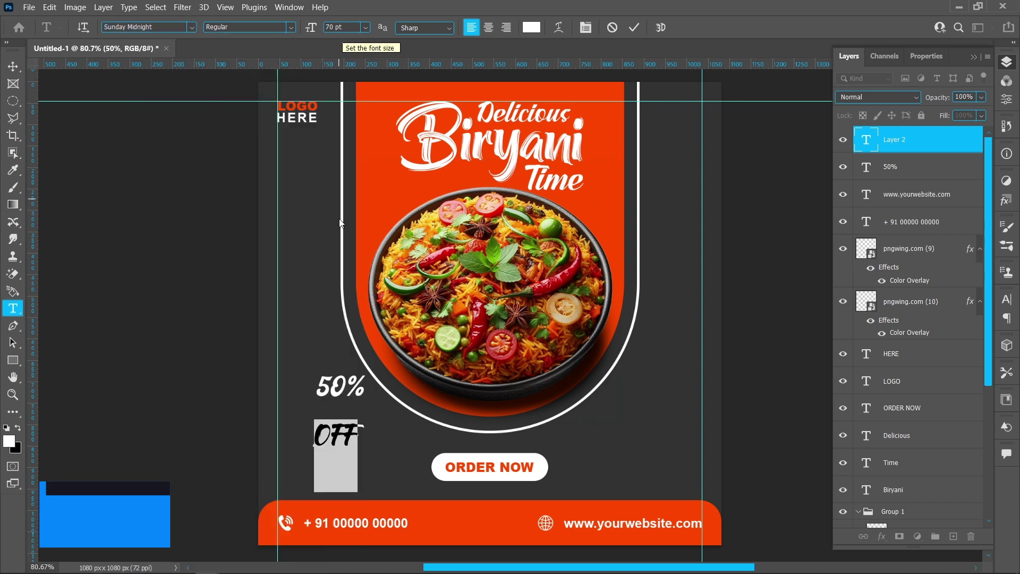
left_click(634, 27)
- Move the "50%" text down so it sits directly above "OFF" as one compact two-line offer
left_click(13, 65)
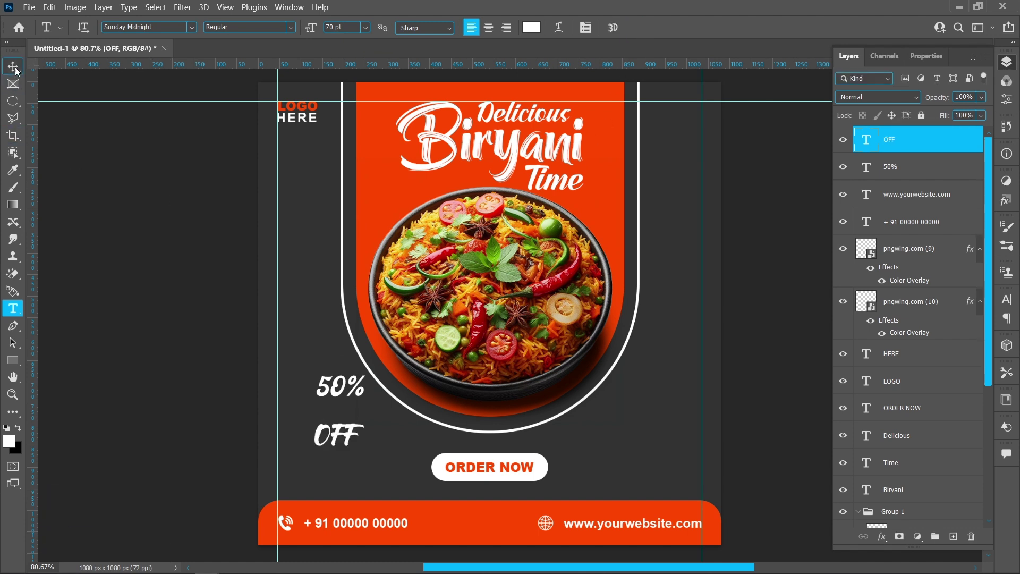
left_click_drag(333, 396, 335, 425)
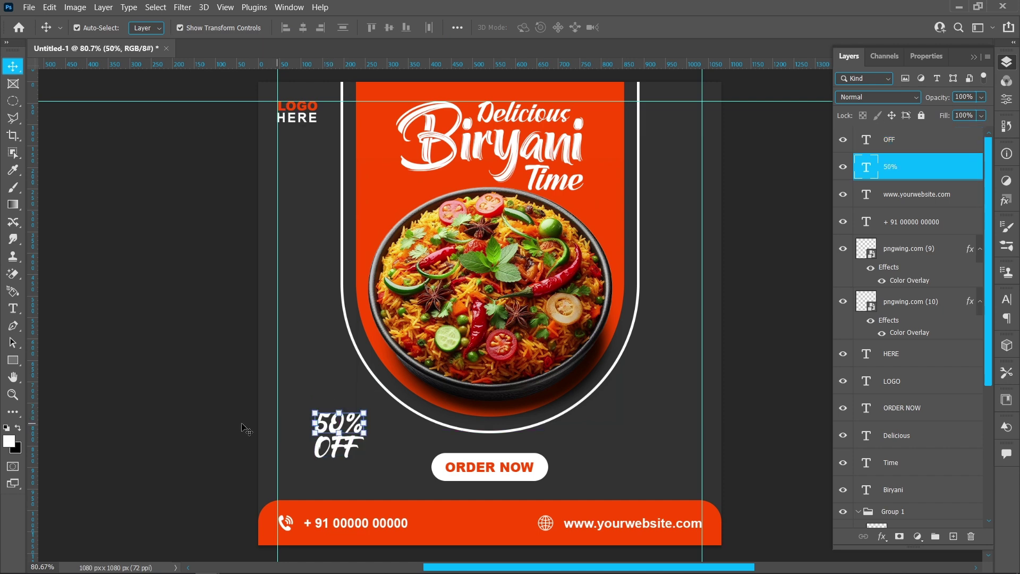
left_click(187, 439)
- Place circle design png as an embedded image, scaled to about 27.55% and rotated about 33.7°, around the "50% OFF" text
left_click(28, 7)
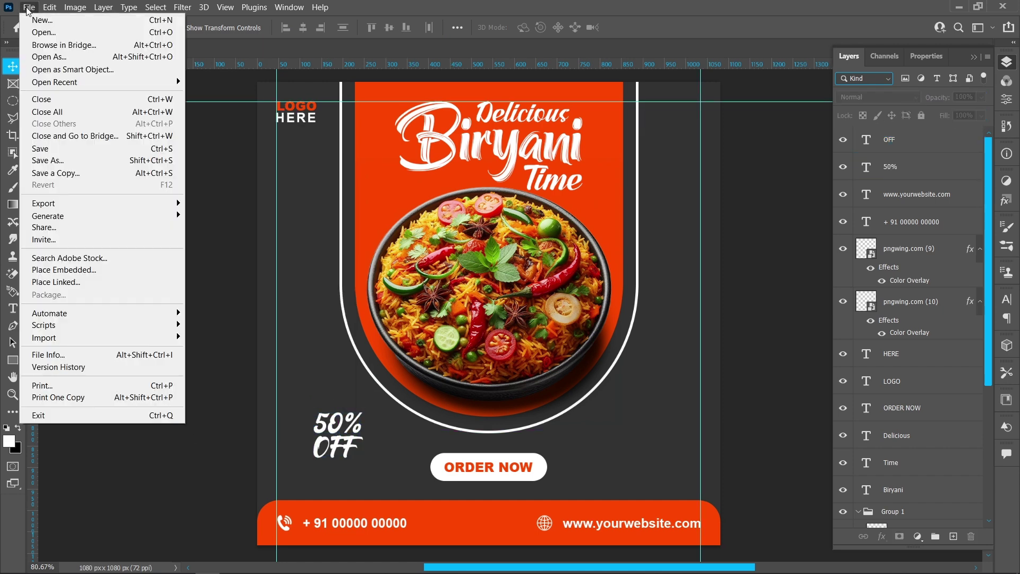
left_click(40, 266)
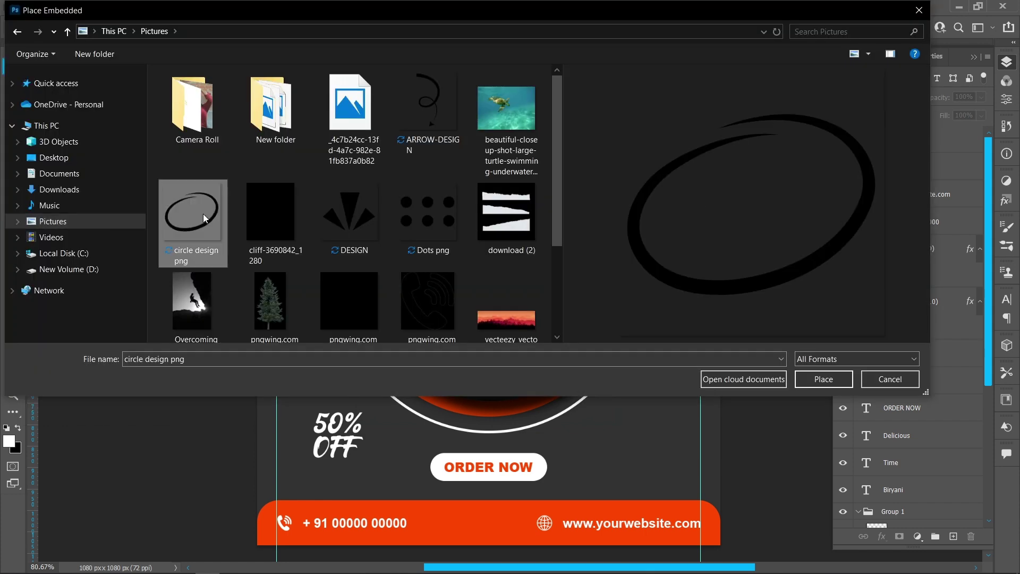
left_click(823, 377)
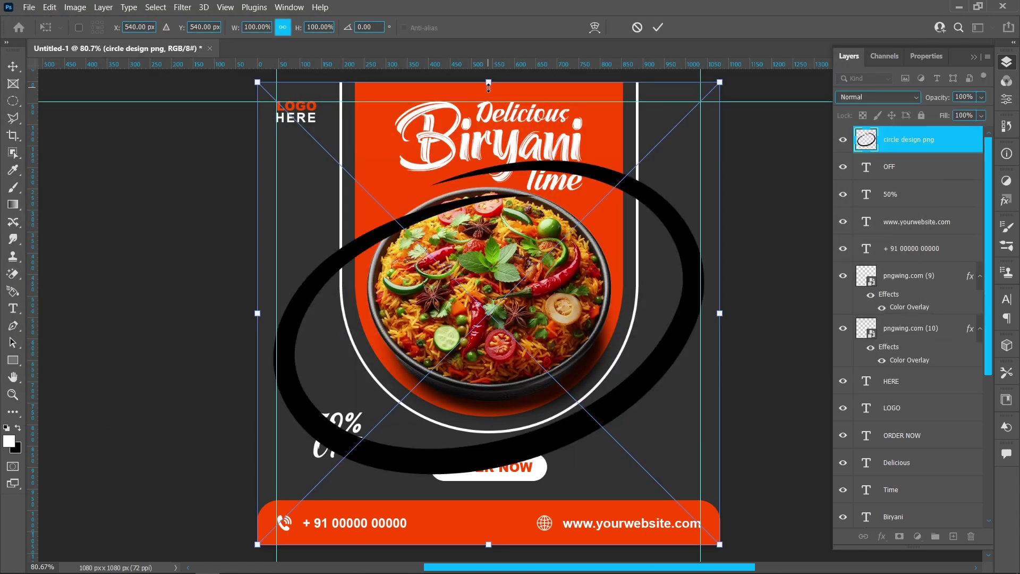
left_click_drag(489, 88, 588, 446)
left_click_drag(424, 479, 274, 429)
left_click_drag(441, 402, 423, 413)
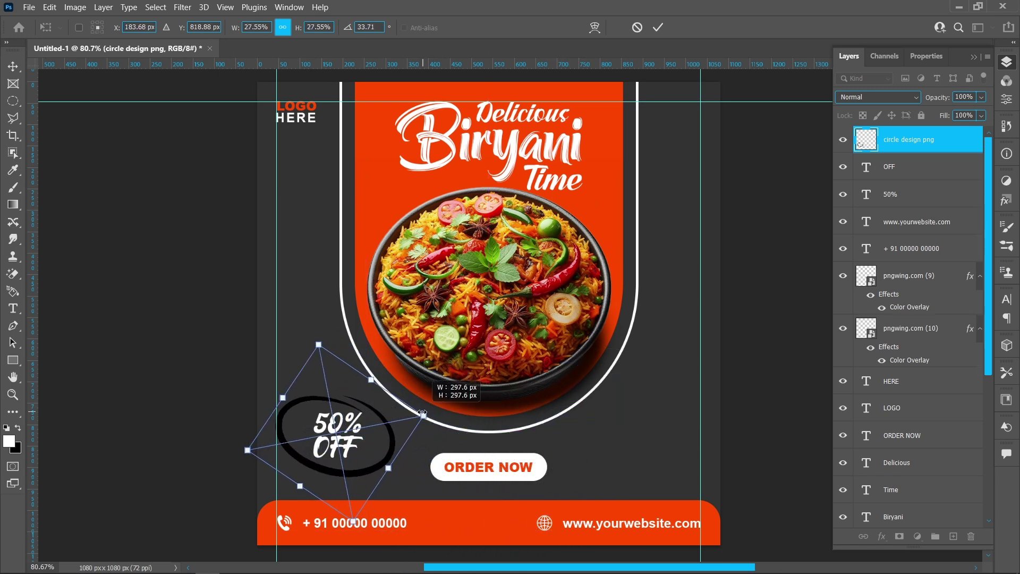
- Stretch the circle's height to about 28.5%, nudge it slightly right to the left margin guide and commit the placement
left_click_drag(372, 383, 375, 379)
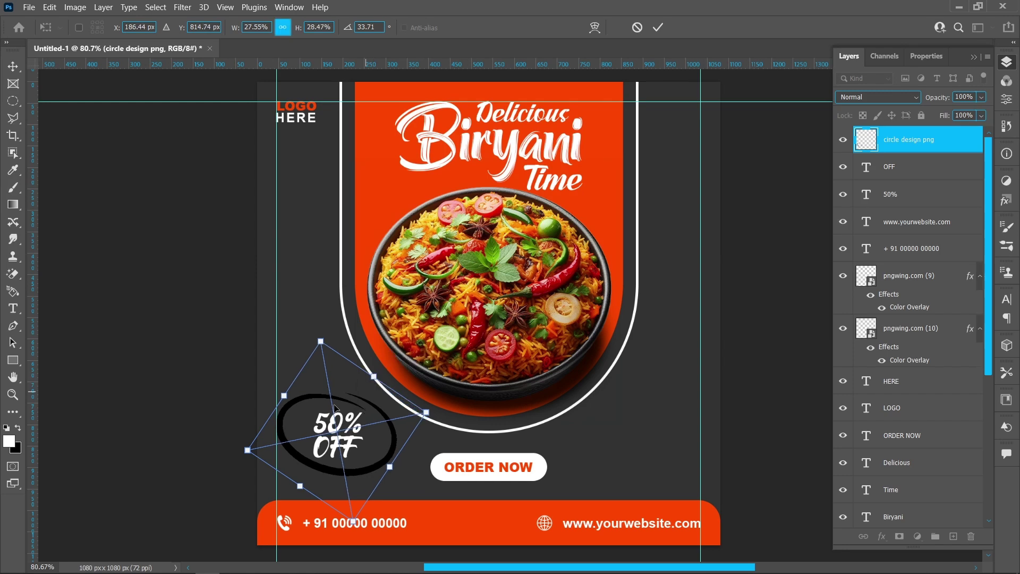
key("Right")
key("Right")
key("Right")
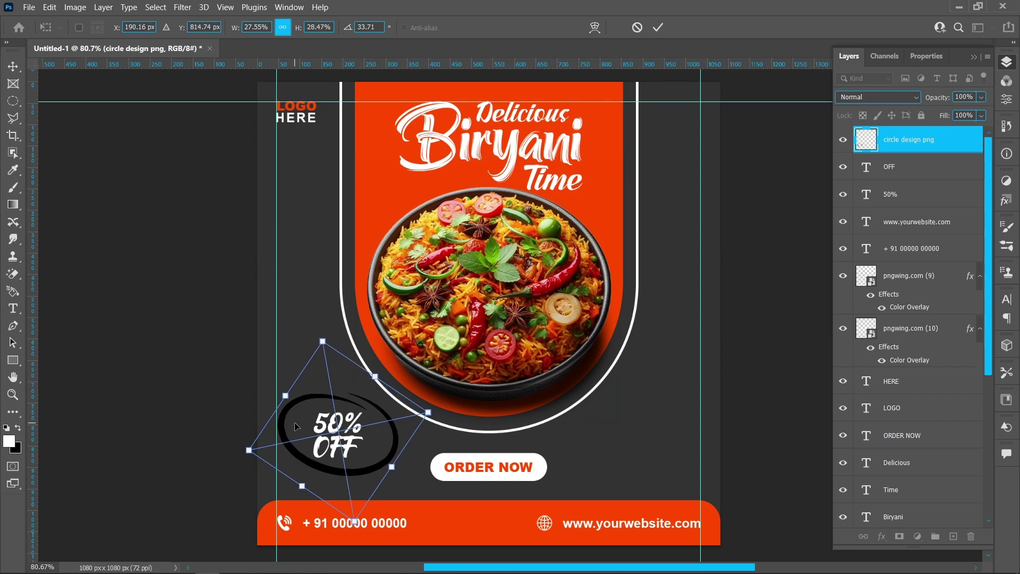
left_click(655, 28)
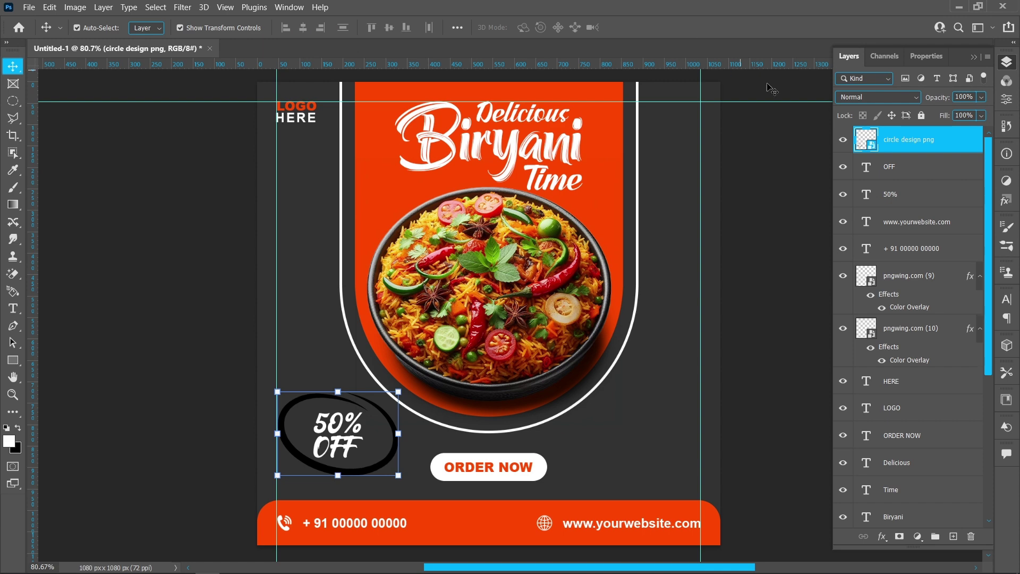
- Apply a Color Overlay to the circle design png layer in the contact bar's orange, ff4800
left_click(890, 540)
left_click(897, 490)
left_click(715, 171)
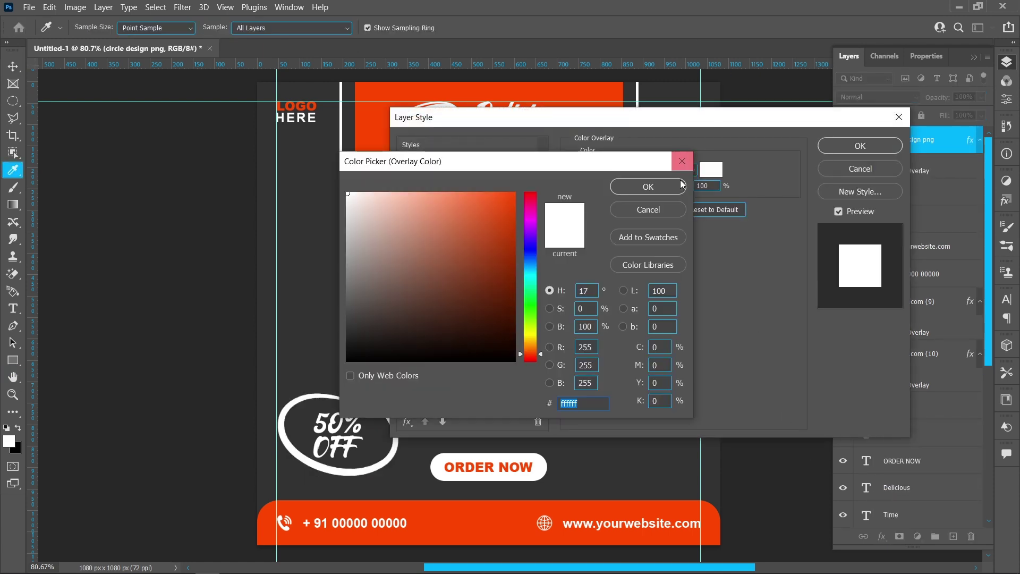
left_click(473, 520)
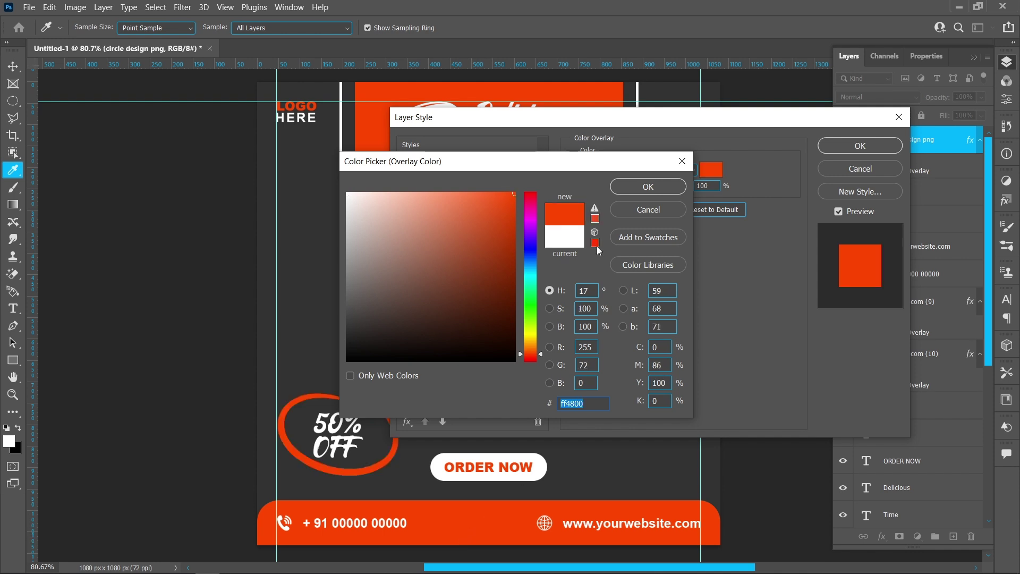
left_click(619, 190)
left_click(841, 147)
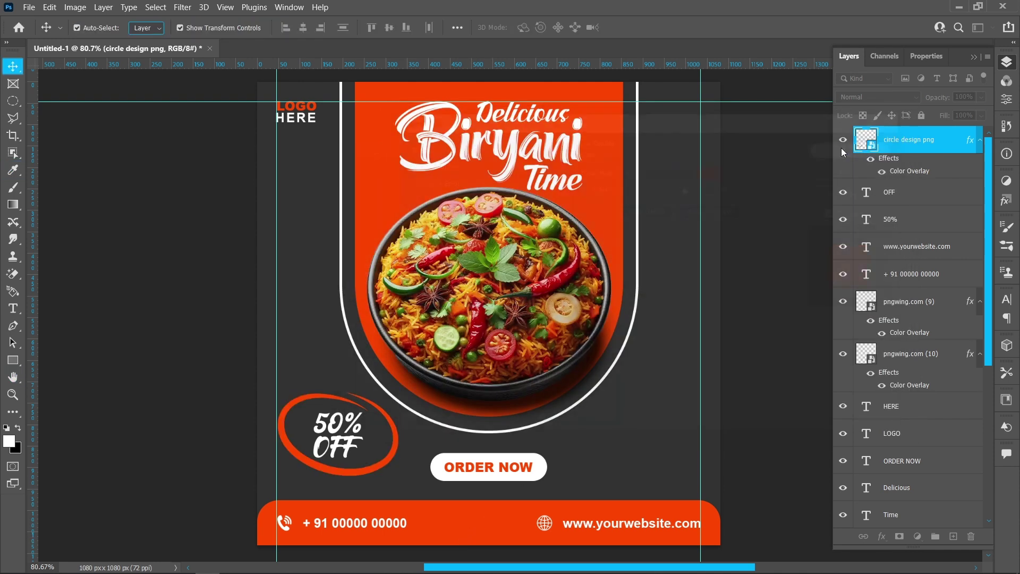
- Place ARROW-DESIGN as an embedded image, scaled to about 38.5% and rotated about 44°, with its tip pointing at the ORDER NOW button
left_click(29, 7)
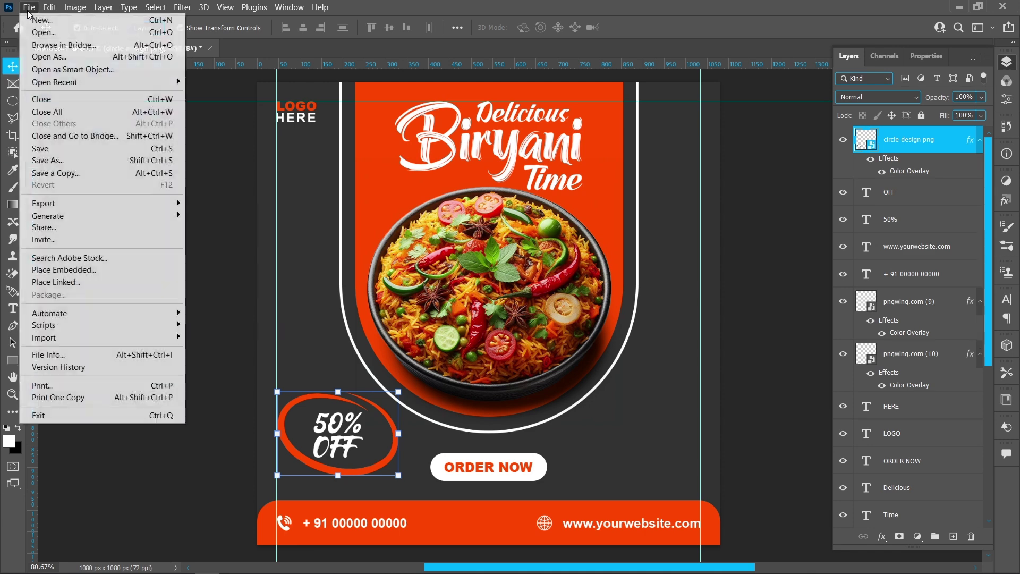
left_click(46, 270)
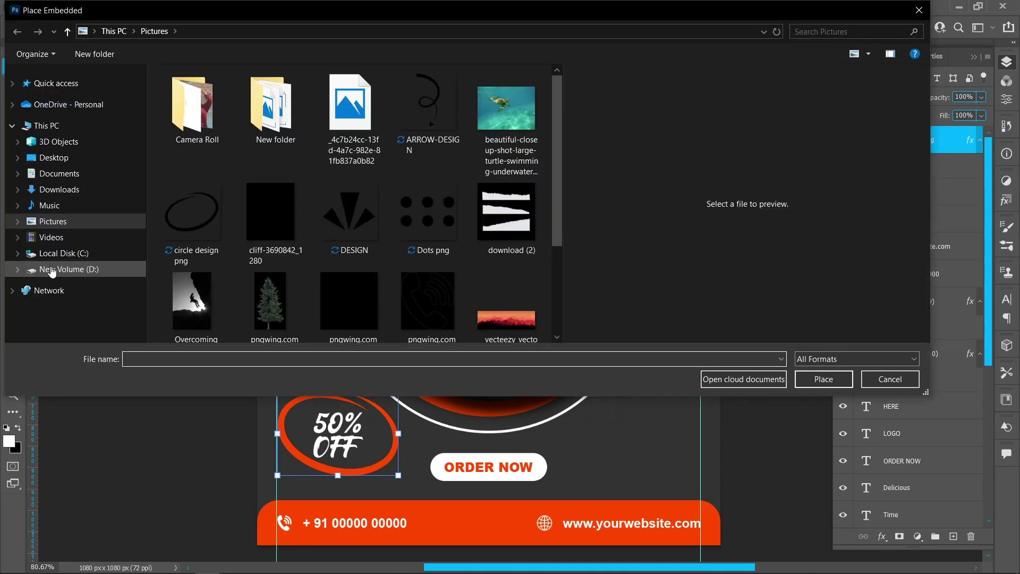
left_click(455, 146)
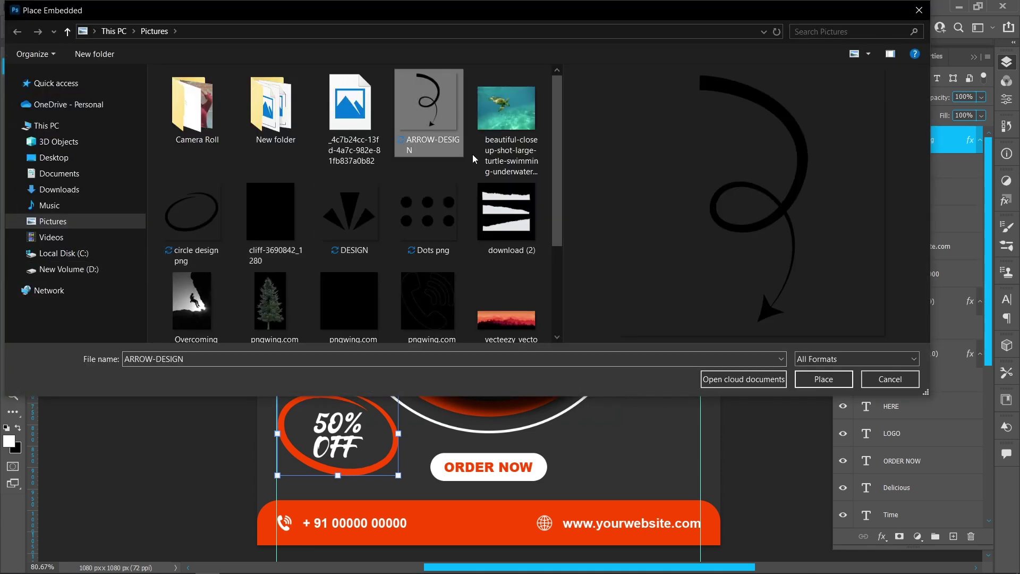
left_click(845, 379)
left_click_drag(492, 85, 541, 355)
left_click_drag(590, 356, 618, 470)
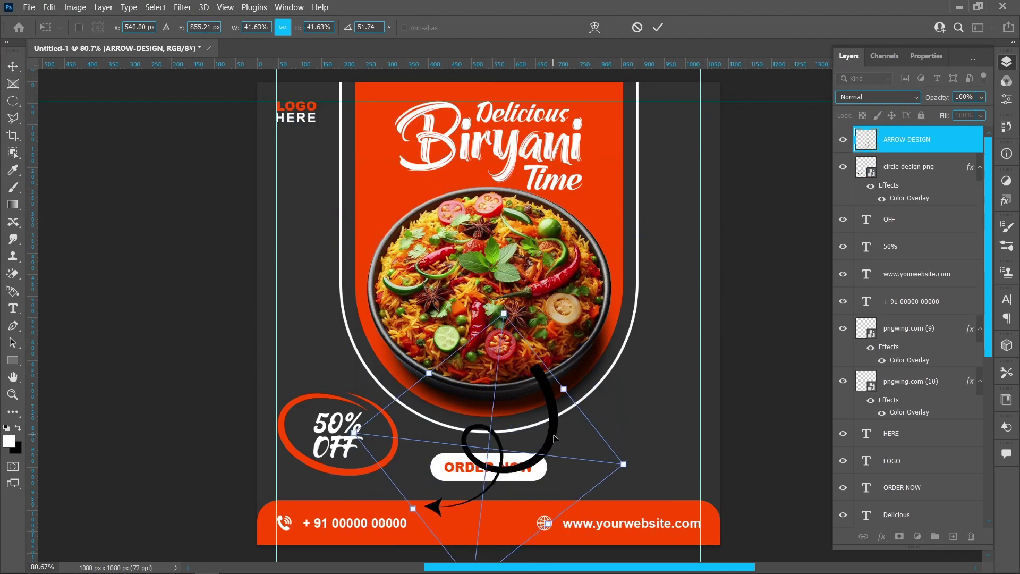
left_click_drag(553, 439, 679, 401)
left_click_drag(690, 351, 685, 328)
left_click_drag(670, 377, 679, 372)
left_click(663, 28)
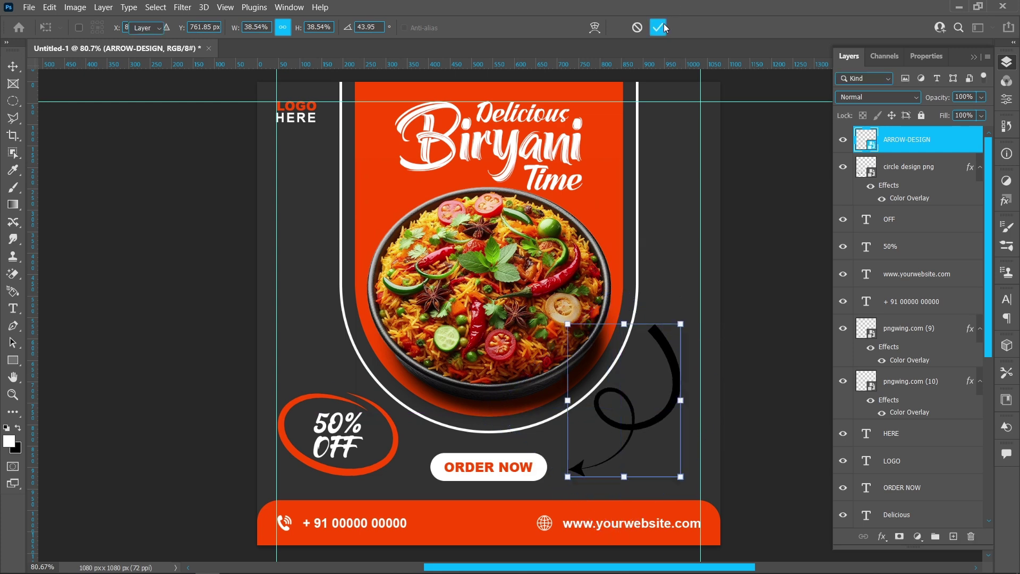
- Apply a white (ffffff) Color Overlay to the ARROW-DESIGN layer and deselect it
left_click(882, 536)
left_click(903, 478)
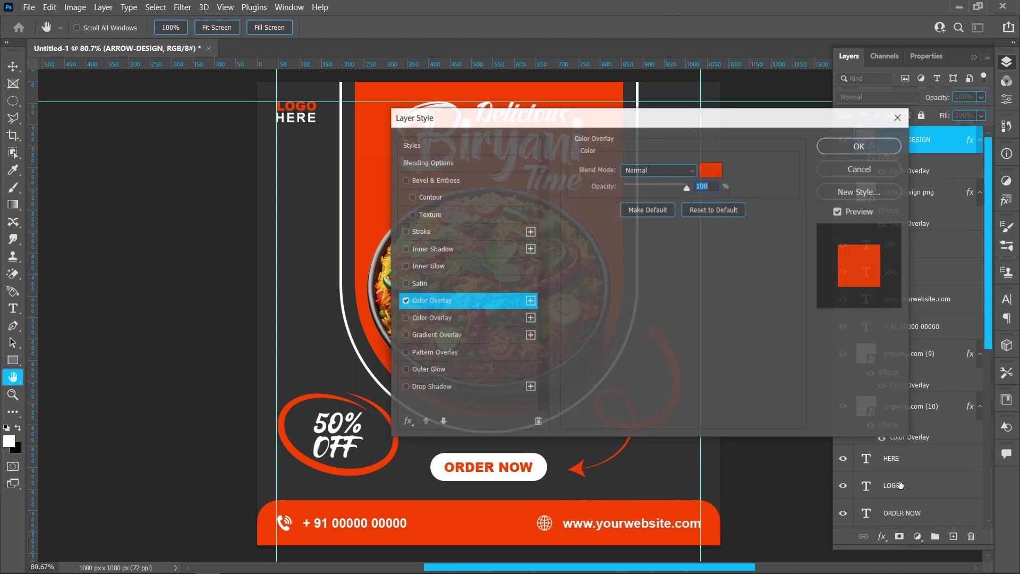
left_click(710, 171)
type("ffffff")
key("Return")
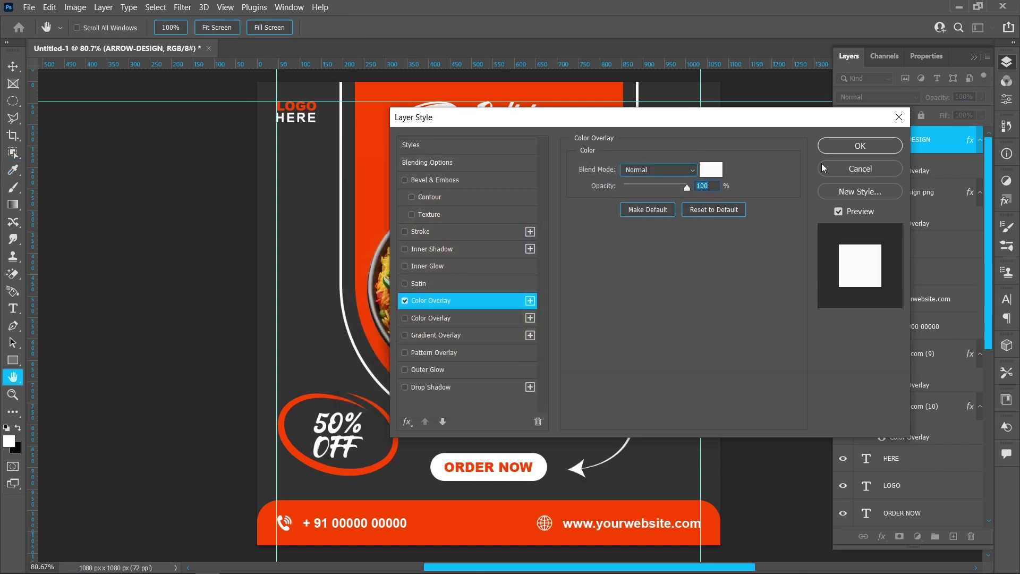
key("Return")
left_click(780, 287)
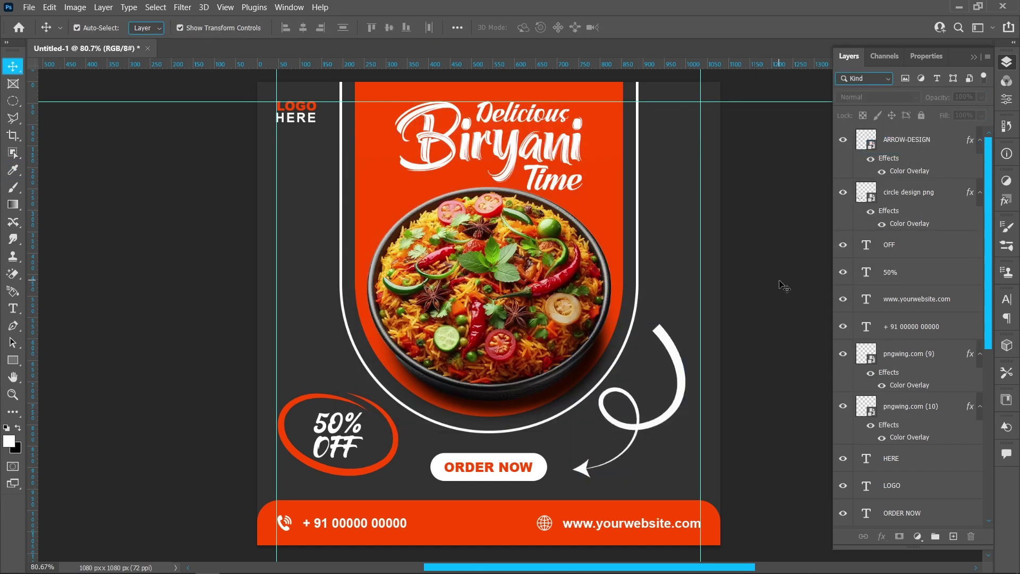
- Place Dots png as an embedded image, scaled to about 8.5%, in the canvas's upper-right corner at the margin guides
left_click(28, 7)
left_click(60, 267)
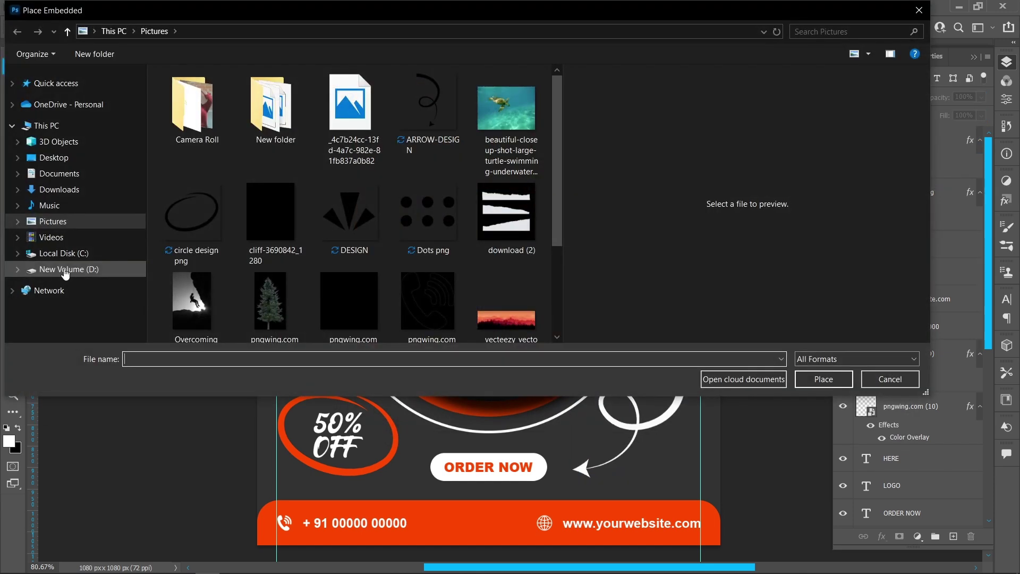
left_click(424, 207)
left_click(808, 380)
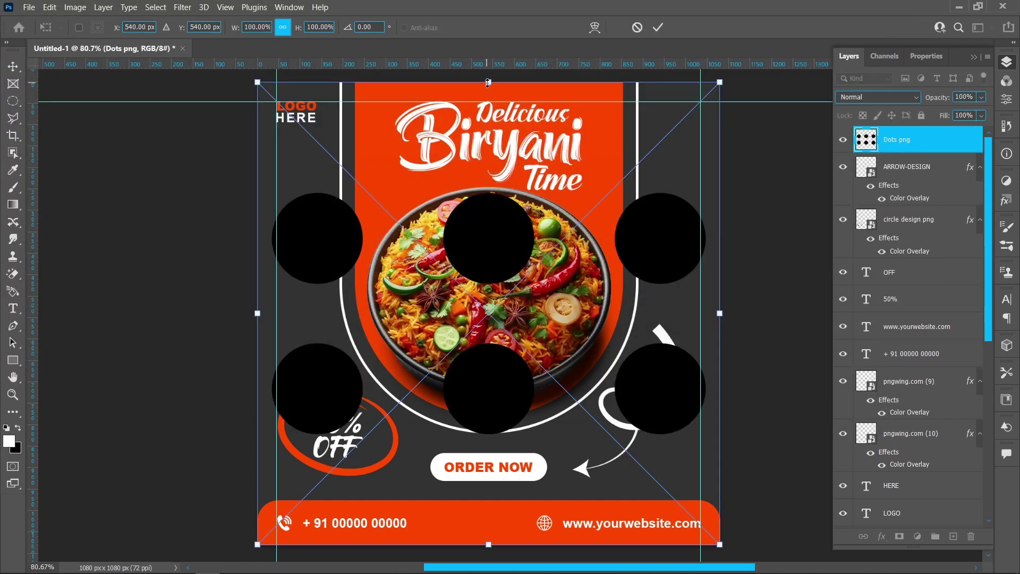
left_click_drag(487, 82, 683, 112)
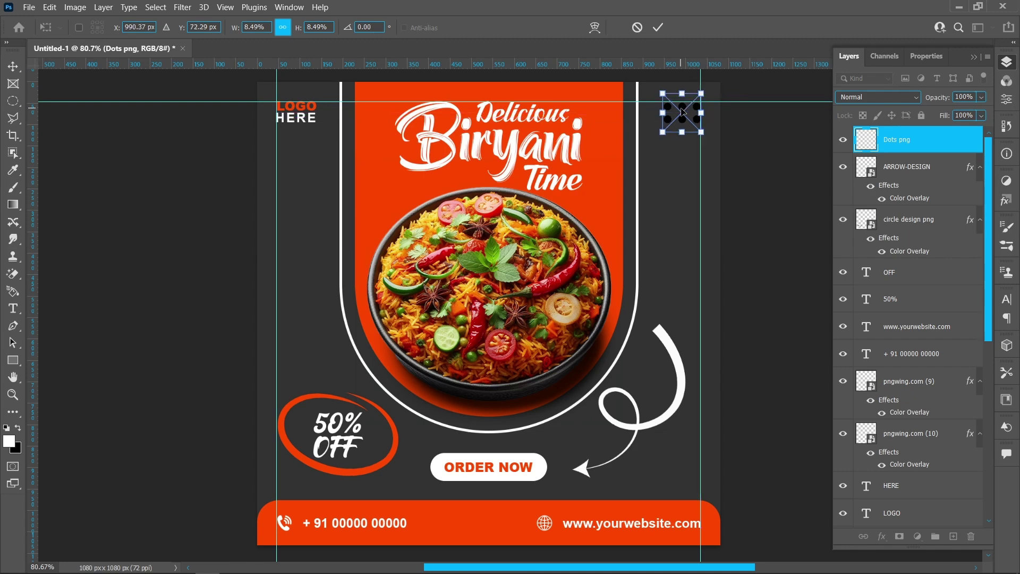
key("Return")
- Apply a Color Overlay to the Dots png layer using the contact bar's orange, ff4800
left_click(882, 536)
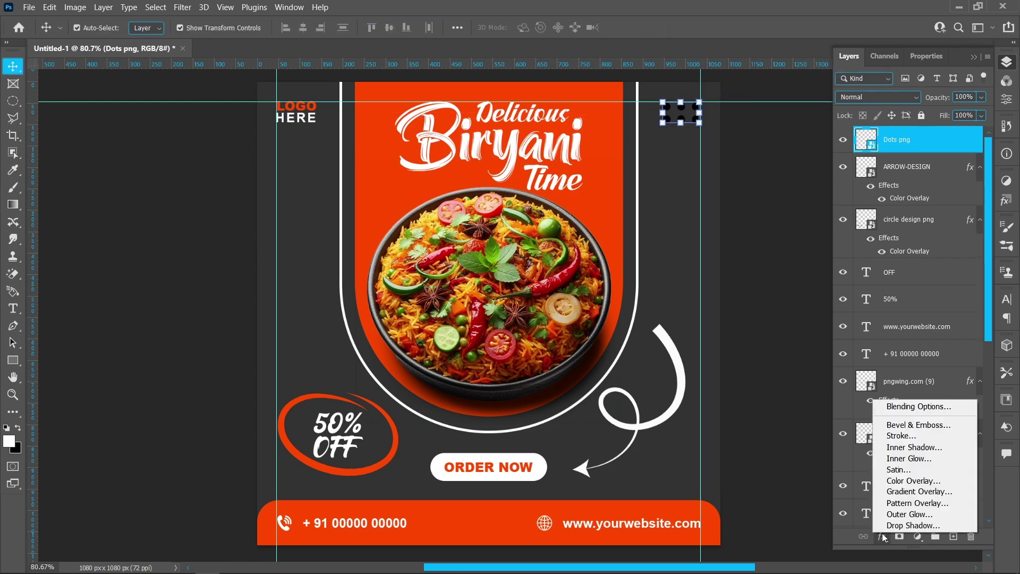
left_click(892, 485)
left_click(708, 170)
left_click(514, 508)
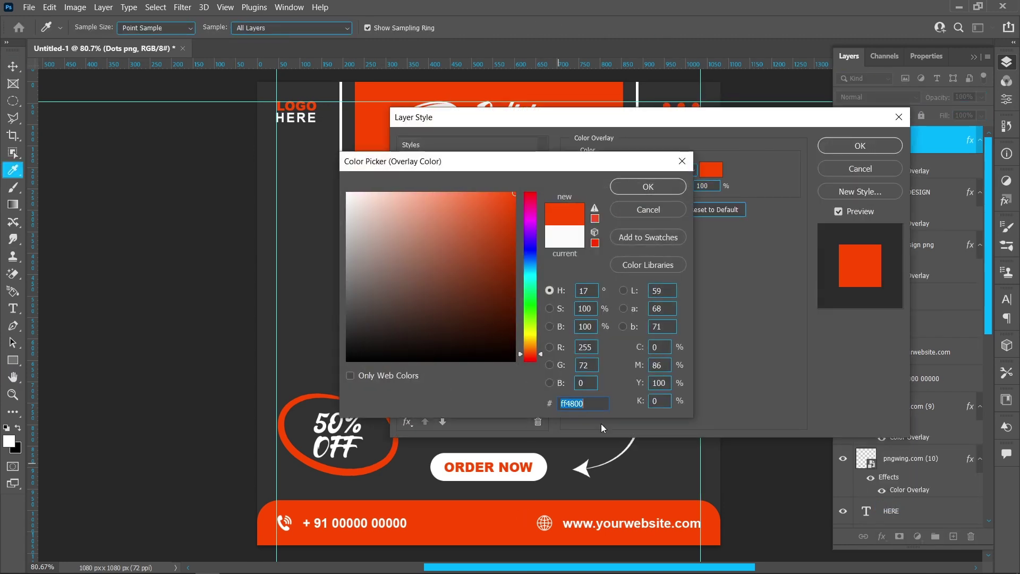
left_click(634, 187)
left_click(860, 145)
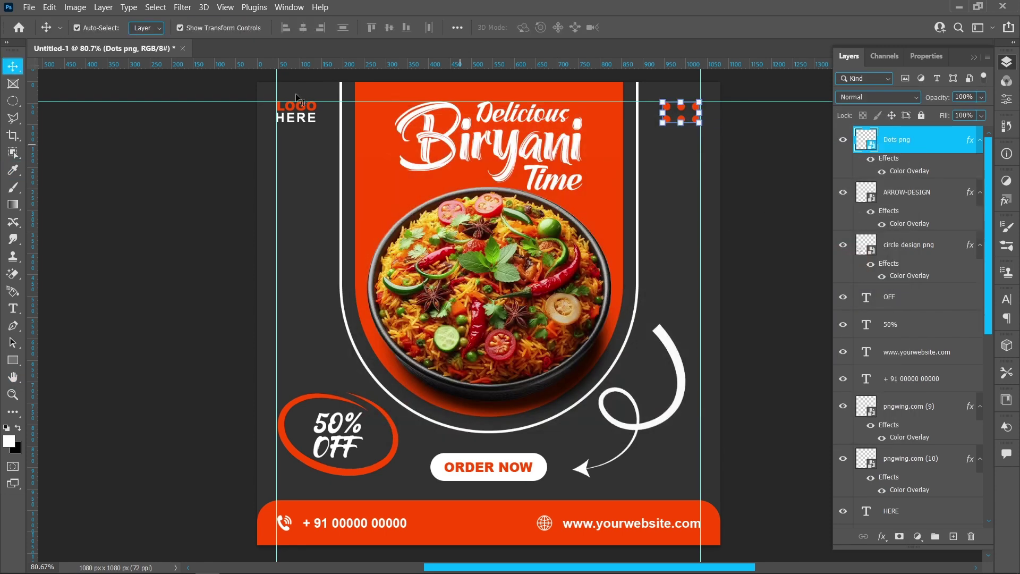
- Place DESIGN as an embedded image, scaled to about 8.8% and rotated about -94°, just left of the "B" in Biryani
left_click(28, 7)
left_click(54, 268)
left_click(350, 218)
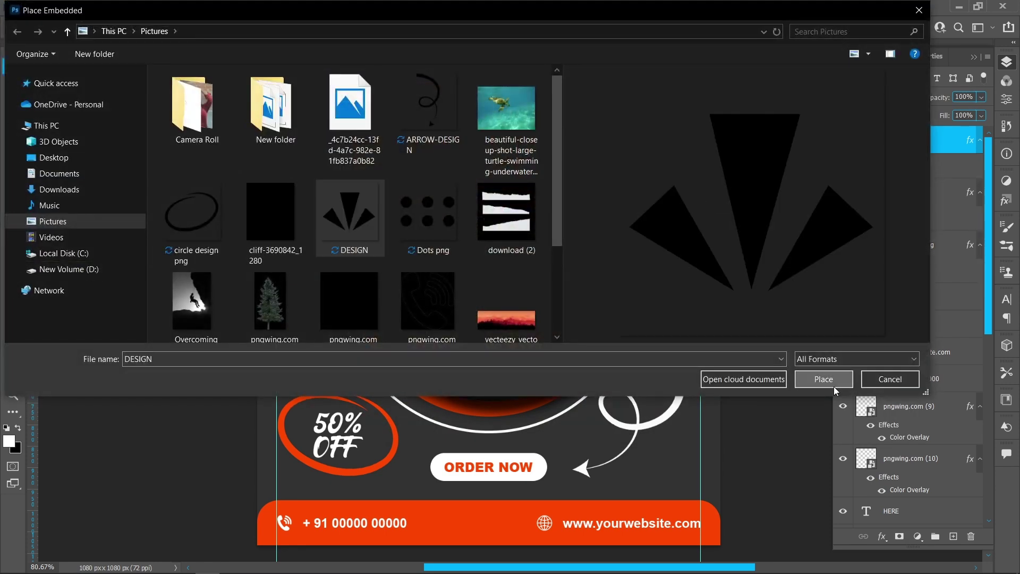
left_click(824, 379)
left_click_drag(489, 83, 430, 119)
left_click_drag(460, 173, 471, 92)
left_click_drag(424, 135, 362, 130)
key("Left")
key("Left")
key("Left")
key("Left")
key("Left")
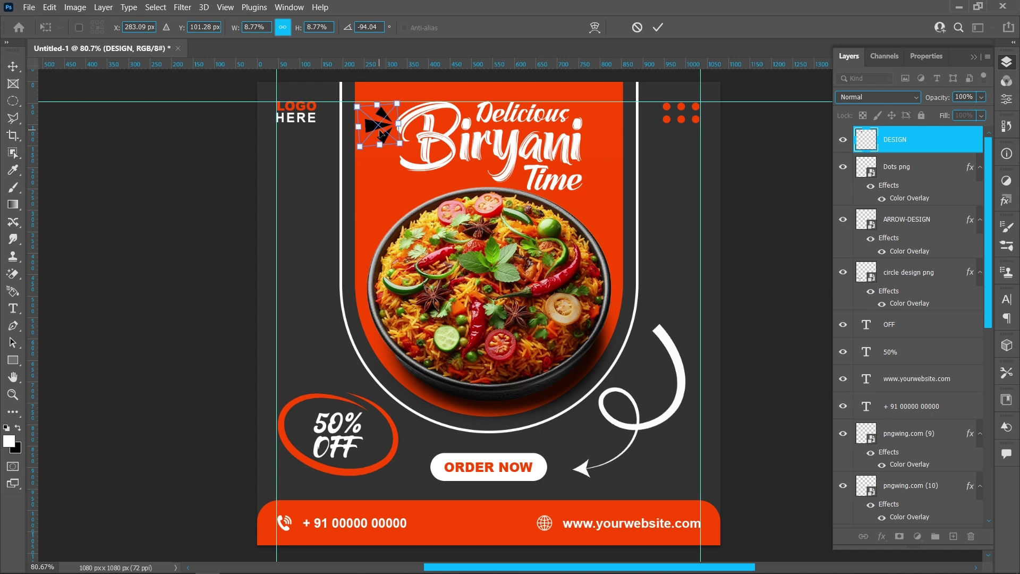
left_click(659, 29)
- Duplicate DESIGN, scale the copy to about 5.4%, flip it horizontally, rotate it to about -115°, and place it just right of "Delicious"
left_click_drag(380, 126, 579, 126)
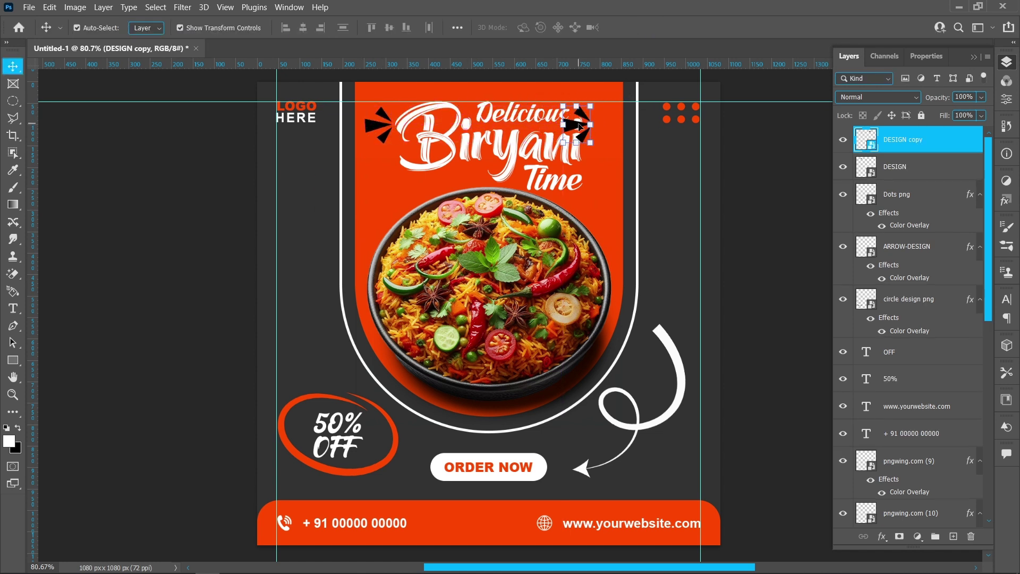
key("ctrl+t")
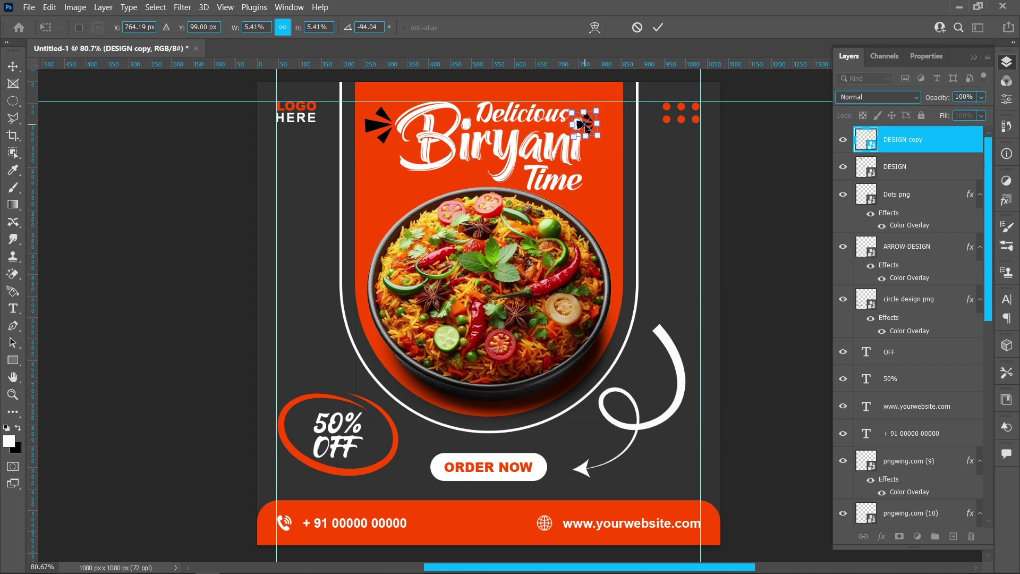
right_click(586, 128)
left_click(599, 366)
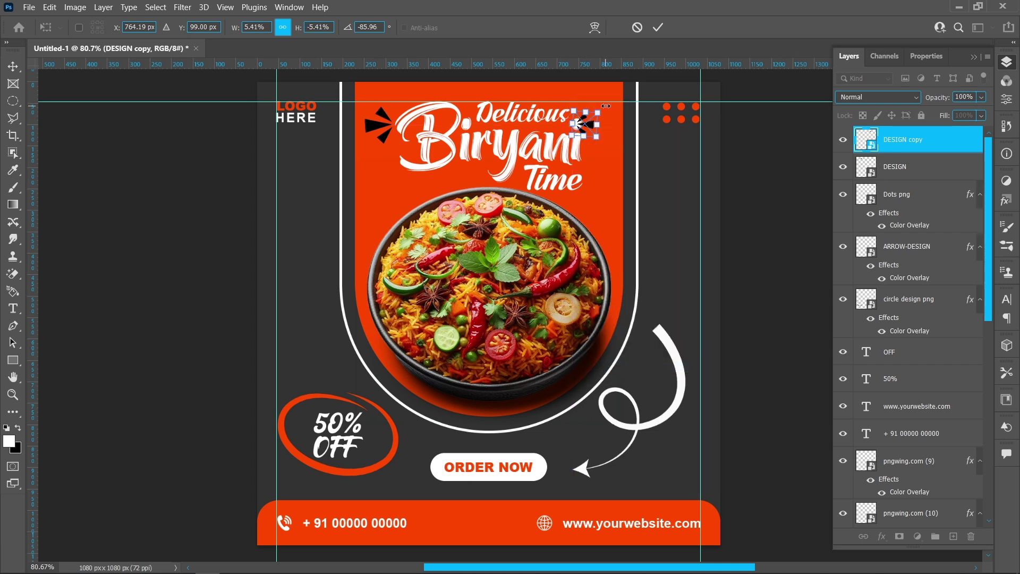
left_click_drag(606, 106, 597, 83)
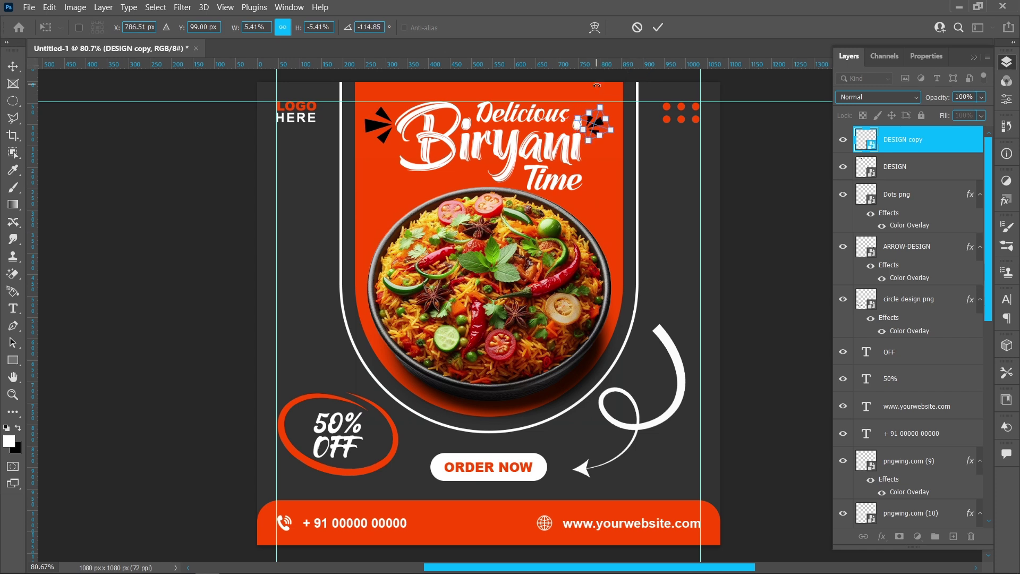
left_click_drag(594, 124, 594, 116)
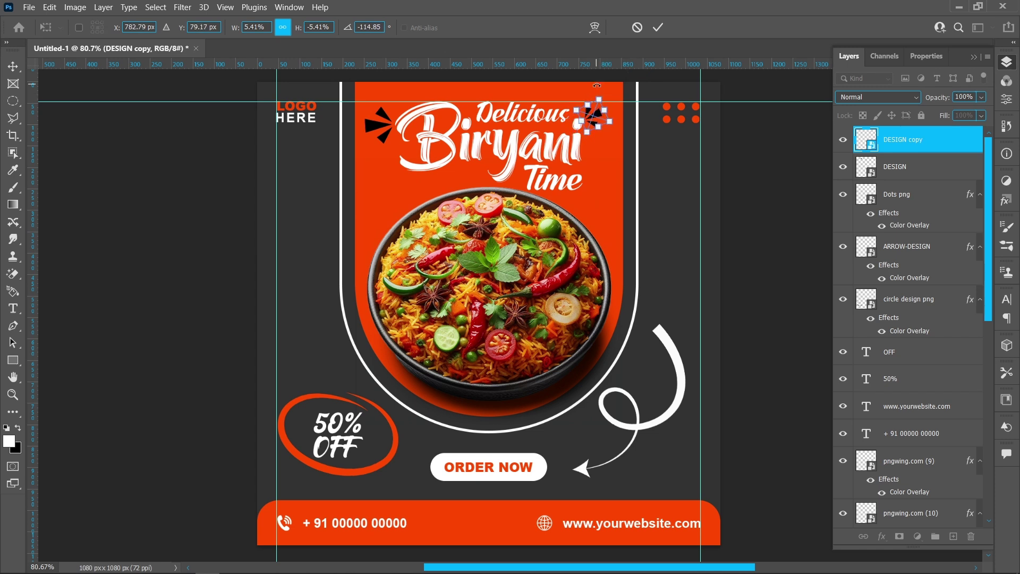
left_click(657, 27)
- Apply a white (ffffff) Color Overlay to the smaller DESIGN duplicate beside "Delicious"
left_click(882, 536)
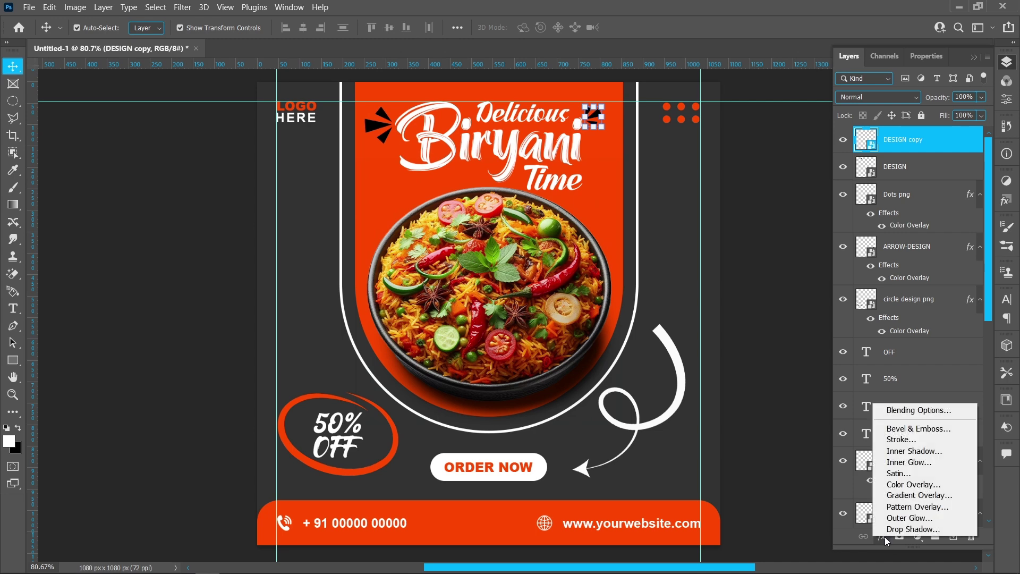
left_click(898, 488)
left_click(717, 170)
type("ffffff")
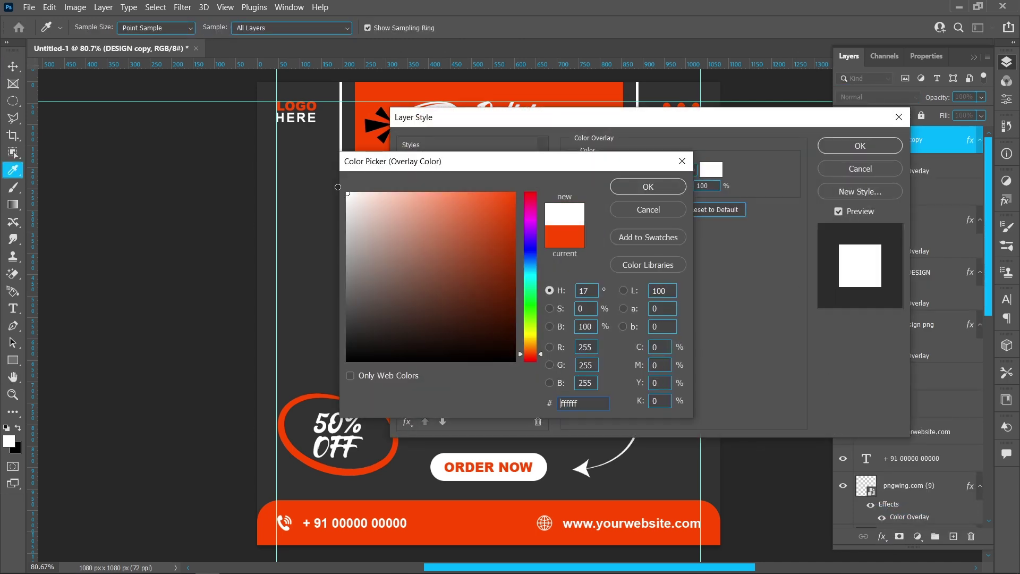
key("Return")
key("Return")
- Apply the same white Color Overlay to the original DESIGN layer left of the "B" and deselect it
left_click(929, 187)
left_click(882, 536)
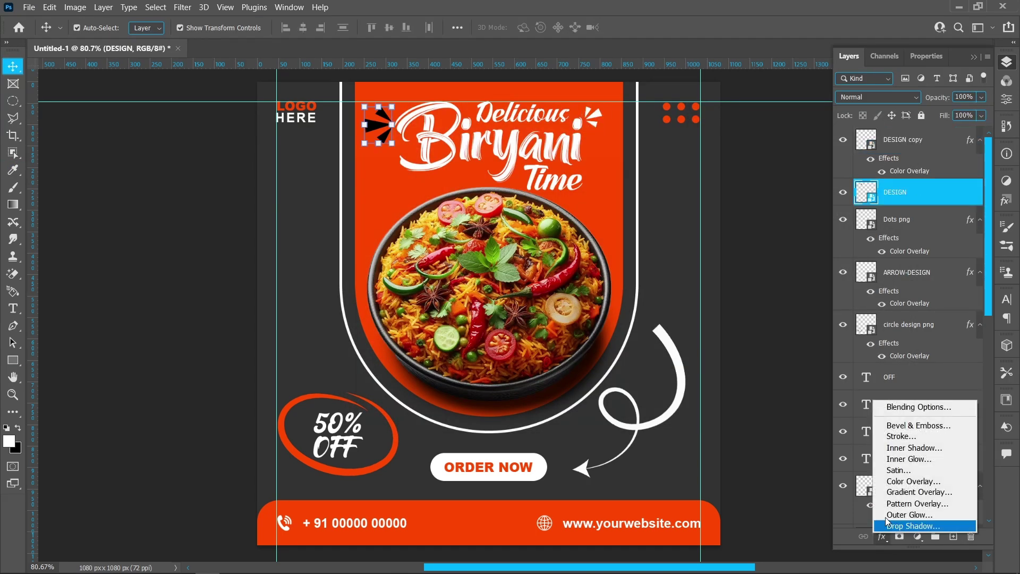
left_click(898, 484)
left_click(871, 150)
left_click(740, 199)
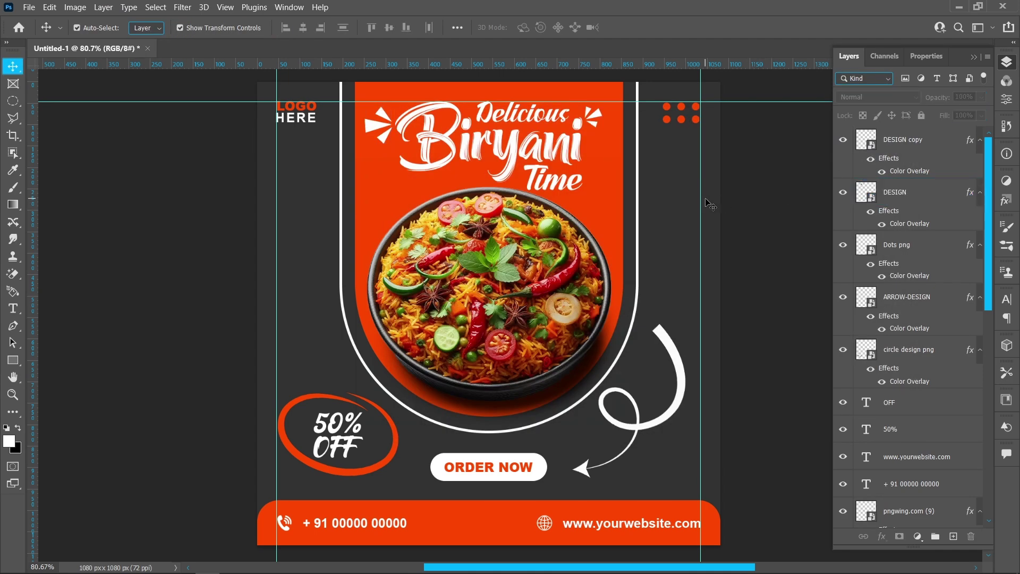
- Remove the two vertical margin guides and the horizontal guide from the canvas
left_click_drag(701, 202, 33, 201)
left_click_drag(277, 219, 33, 202)
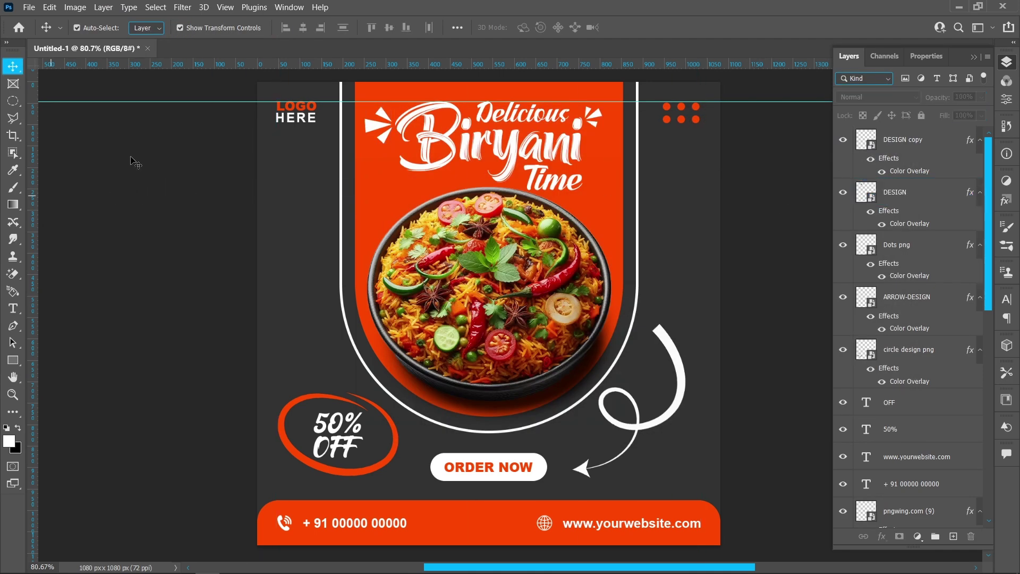
left_click_drag(226, 58, 226, 60)
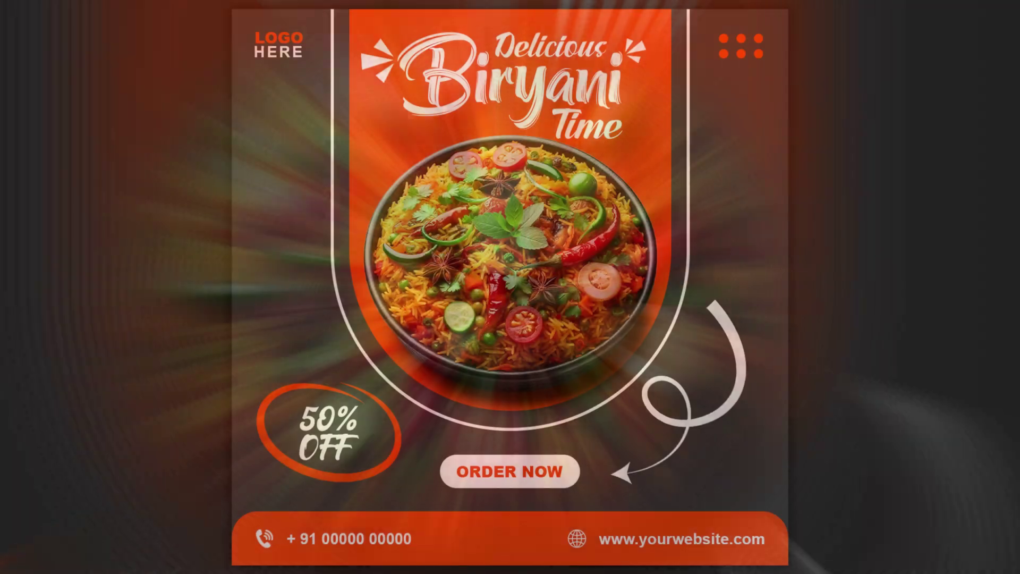